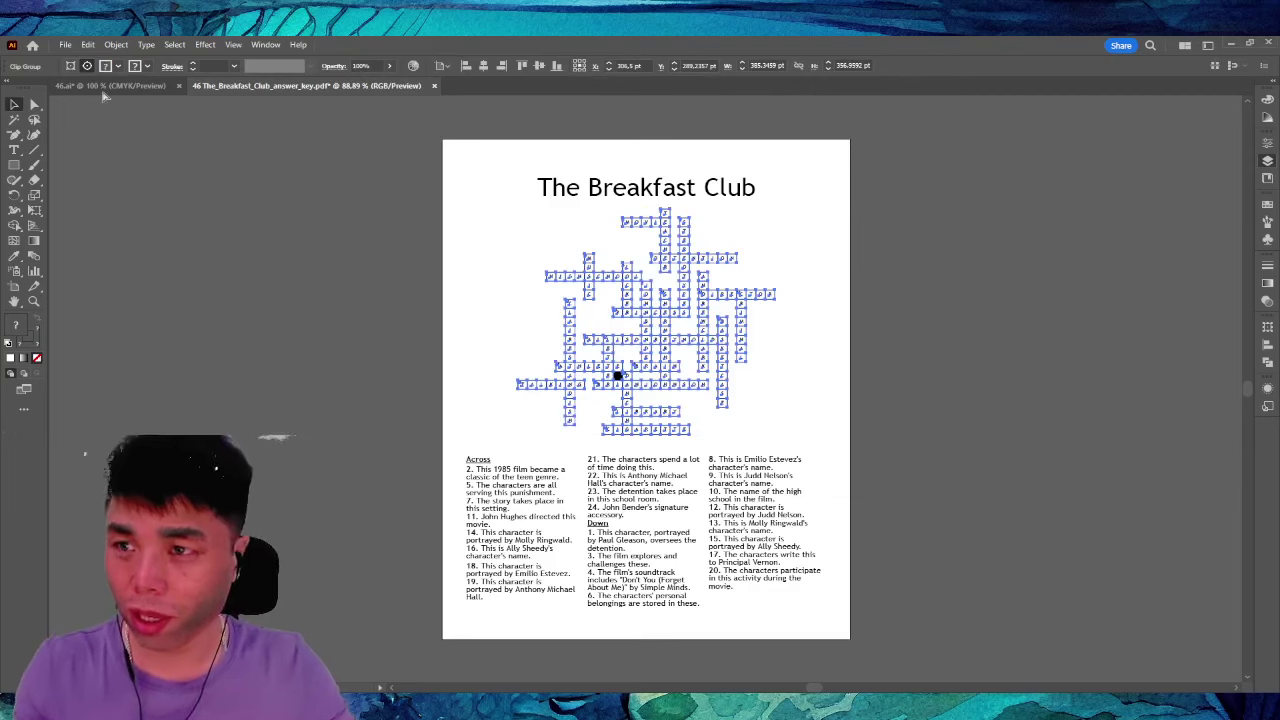
# Paste the Breakfast Club crossword grid onto the 46.ai page, position it and enlarge it
pyautogui.click(115, 86)
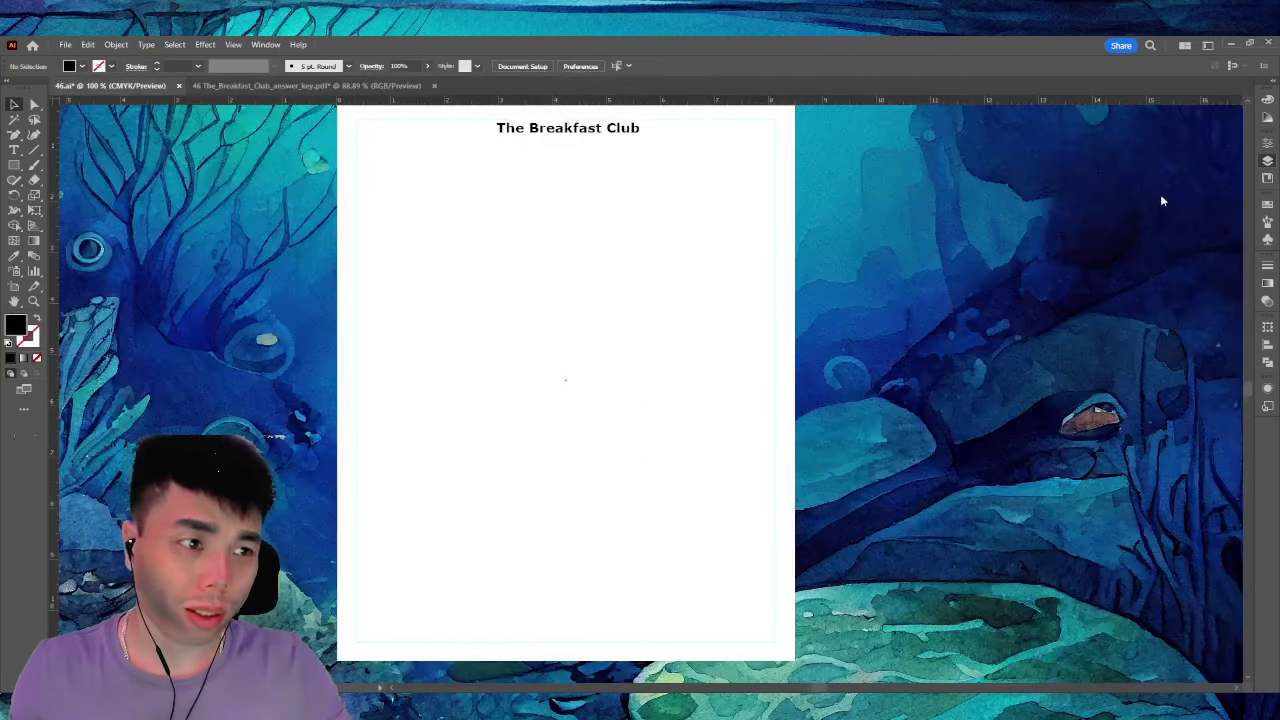
pyautogui.hotkey('ctrl', 'v')
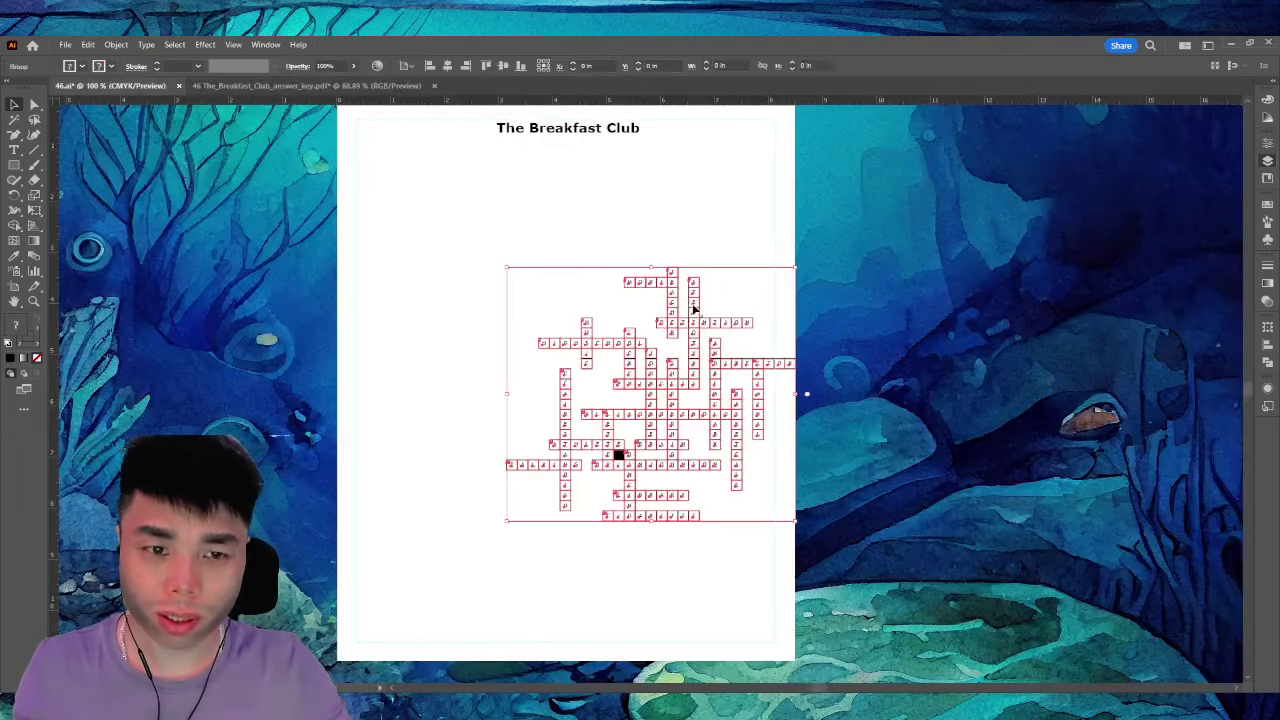
pyautogui.moveTo(692, 315); pyautogui.dragTo(552, 200)
pyautogui.moveTo(662, 342); pyautogui.dragTo(662, 343)
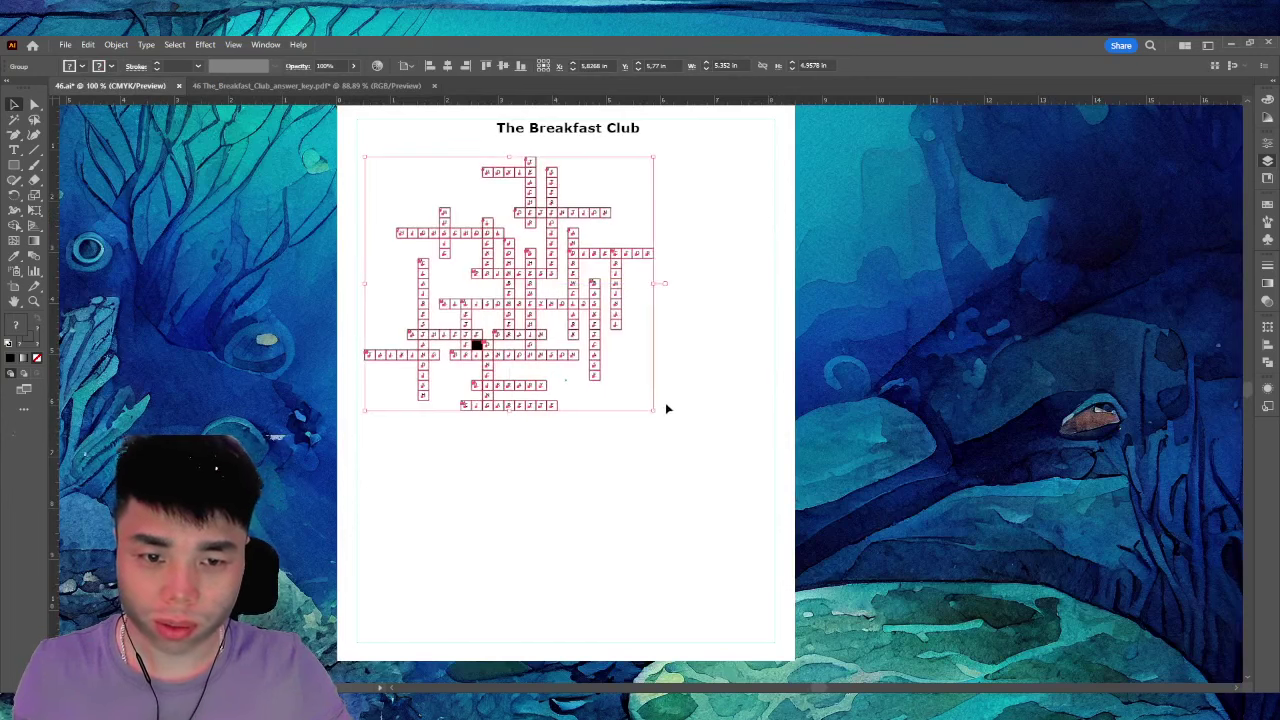
pyautogui.moveTo(657, 409); pyautogui.dragTo(752, 468)
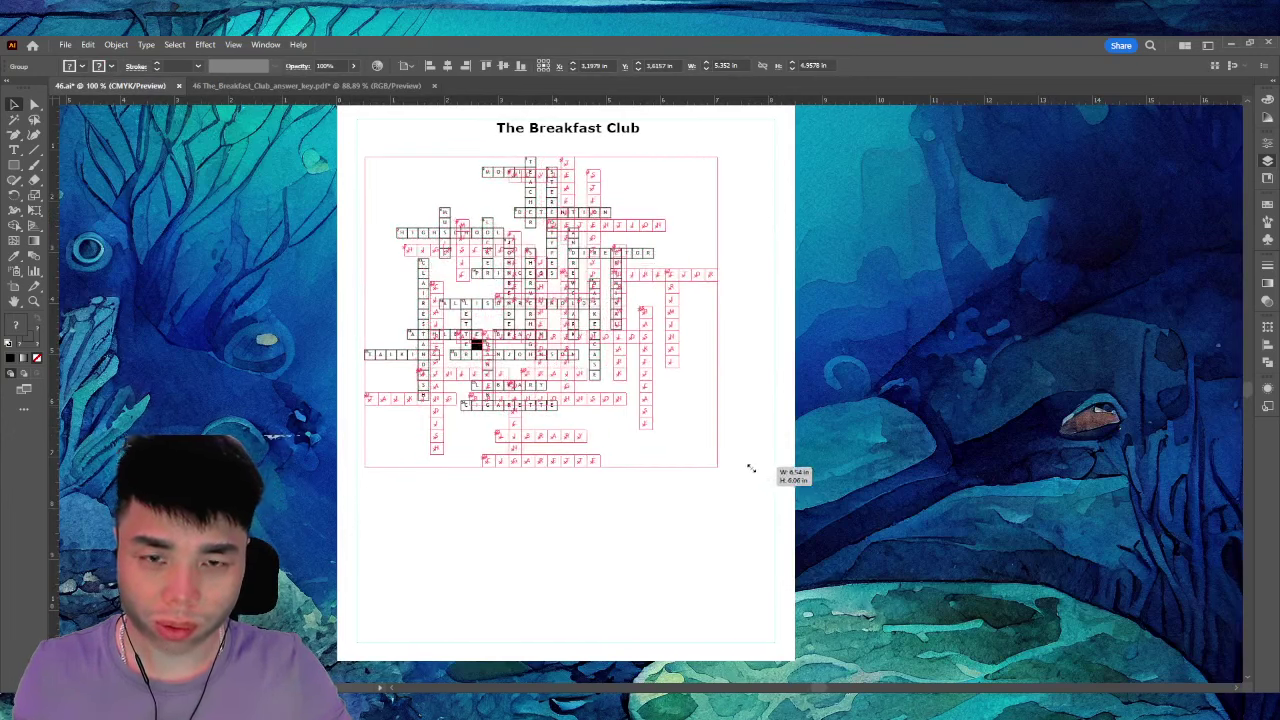
pyautogui.moveTo(768, 472); pyautogui.dragTo(768, 472)
pyautogui.moveTo(597, 191); pyautogui.dragTo(604, 157)
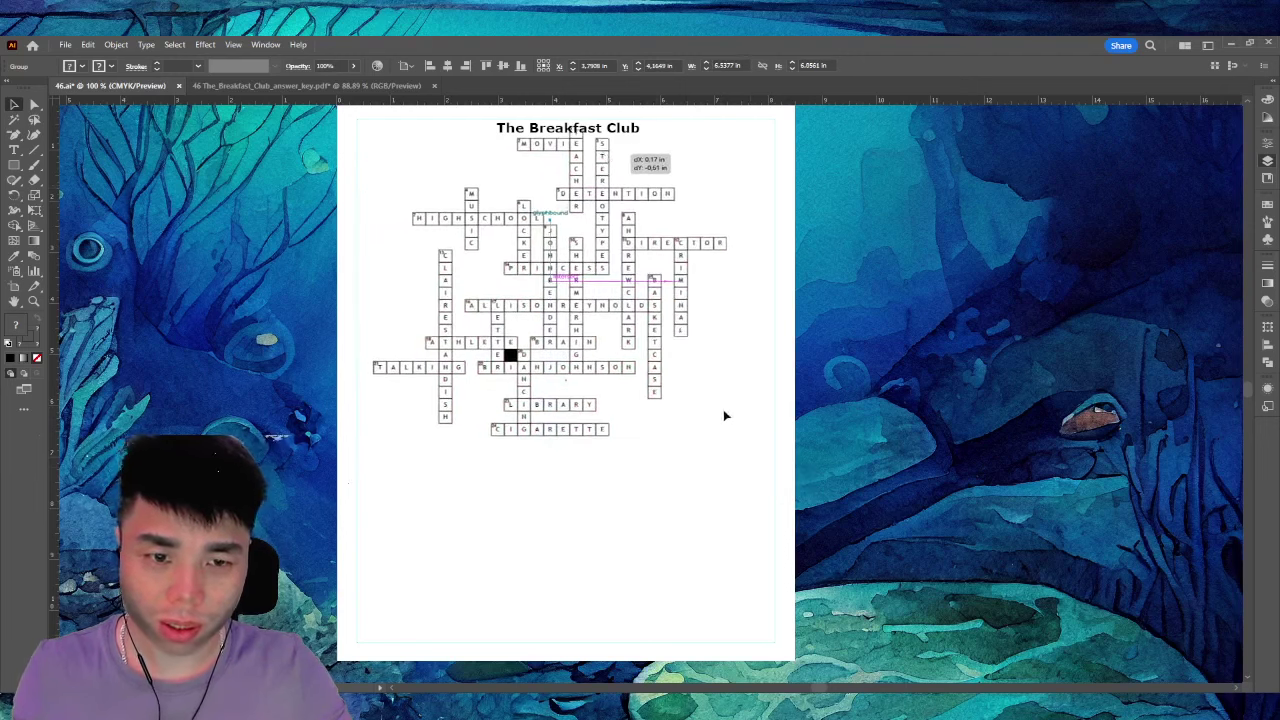
pyautogui.moveTo(727, 440); pyautogui.dragTo(736, 453)
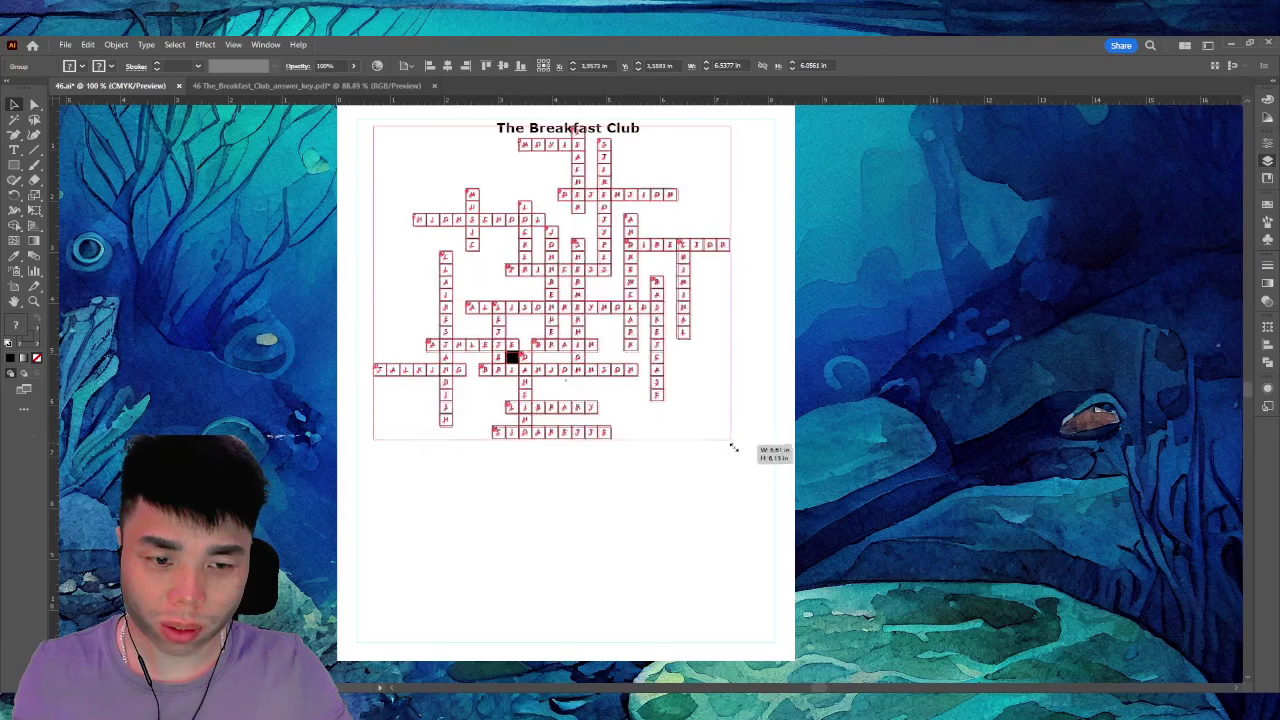
pyautogui.click(716, 151)
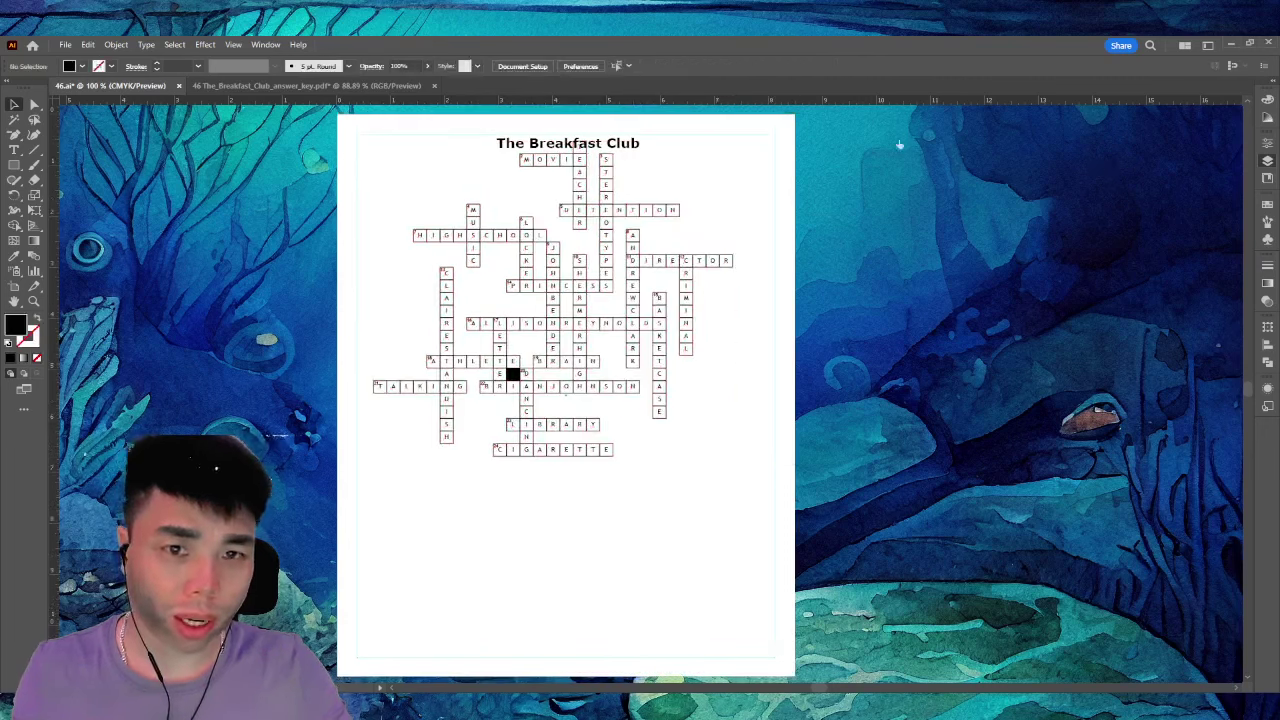
# Shift the title toward the top-right, then go back to the answer-key PDF
pyautogui.moveTo(619, 144); pyautogui.dragTo(766, 147)
pyautogui.click(710, 396)
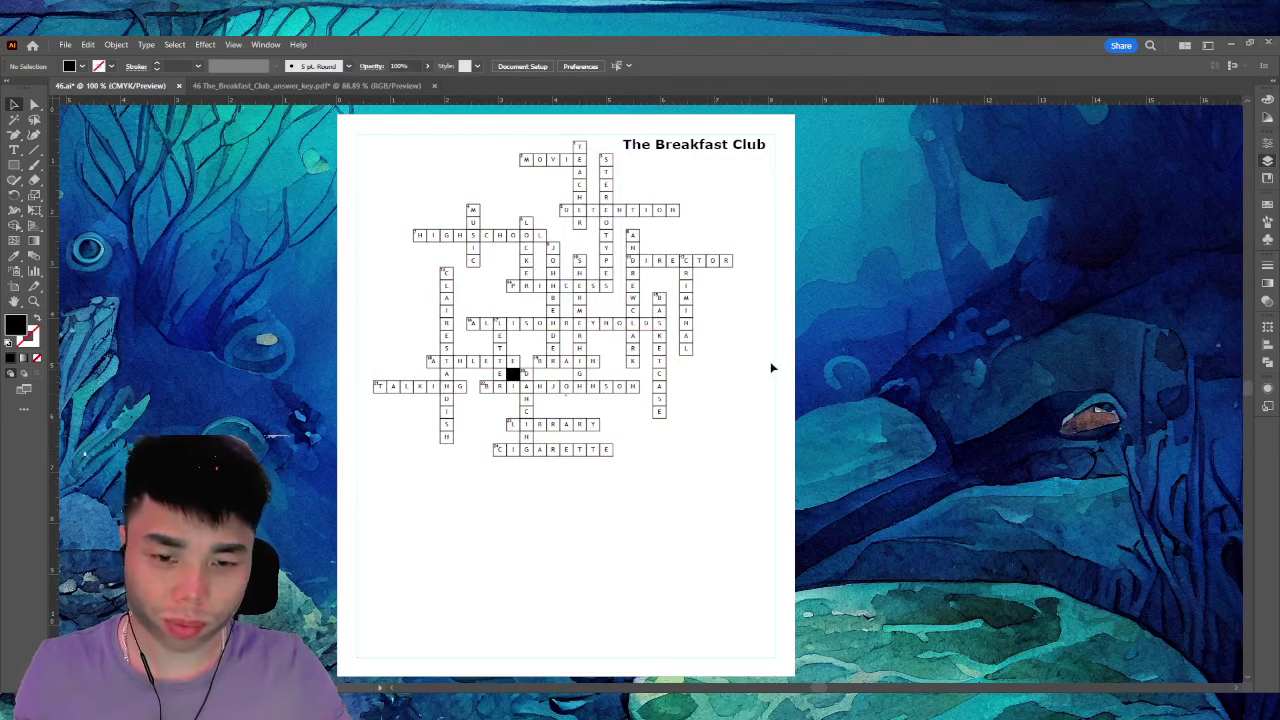
pyautogui.hotkey('ctrl', 'z')
pyautogui.hotkey('ctrl', 'shift', 'z')
pyautogui.scroll(-1, 790, 357)
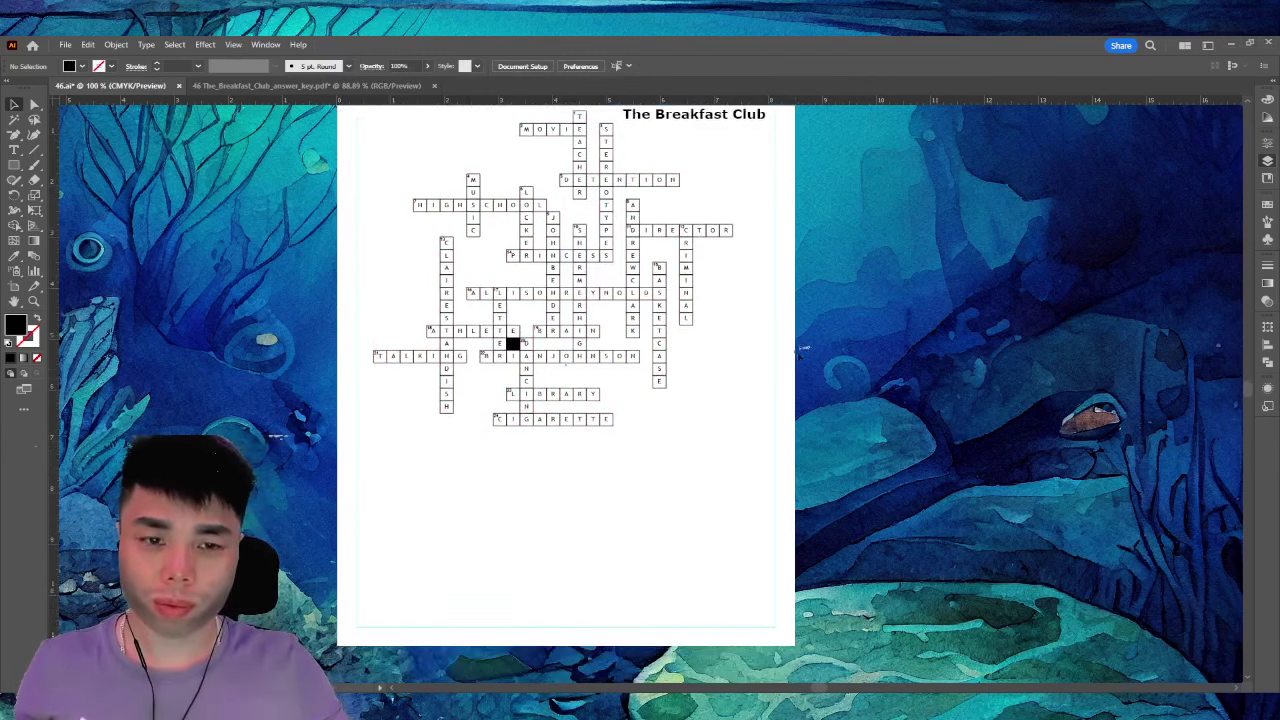
pyautogui.click(300, 85)
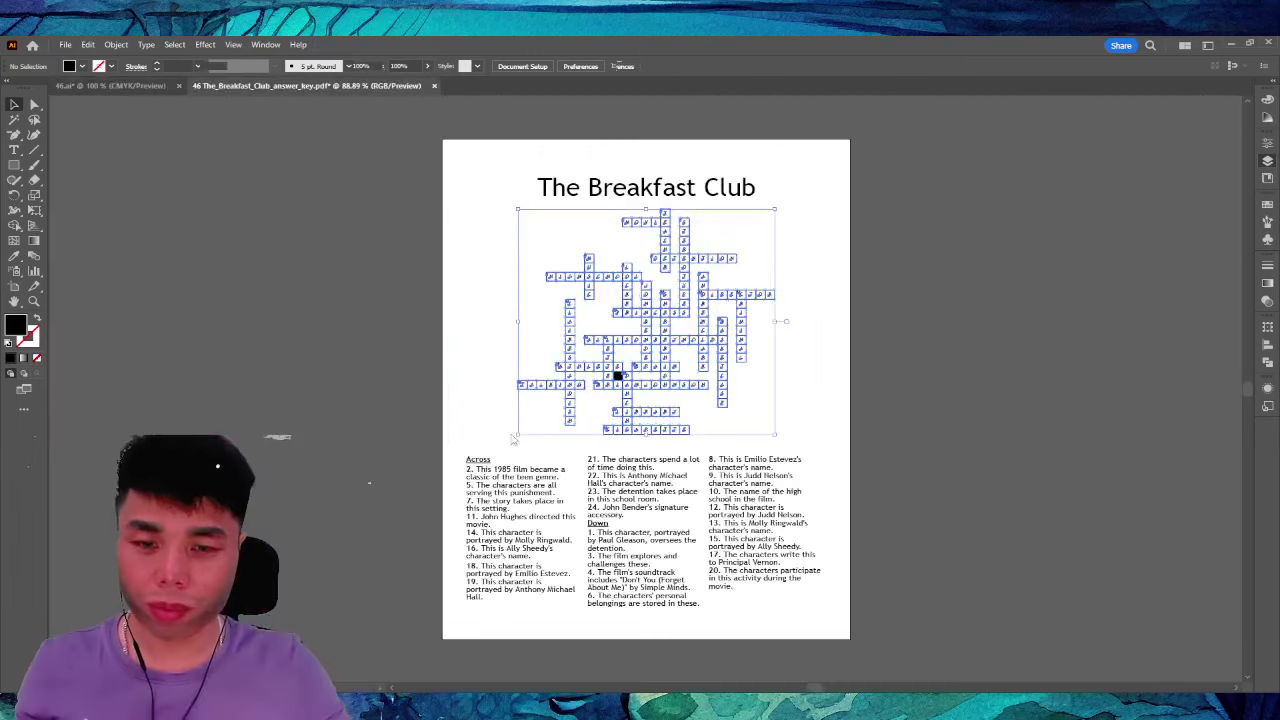
# Select the Across clue block plus the other two clue columns, copy them, and return to 46.ai
pyautogui.click(487, 497)
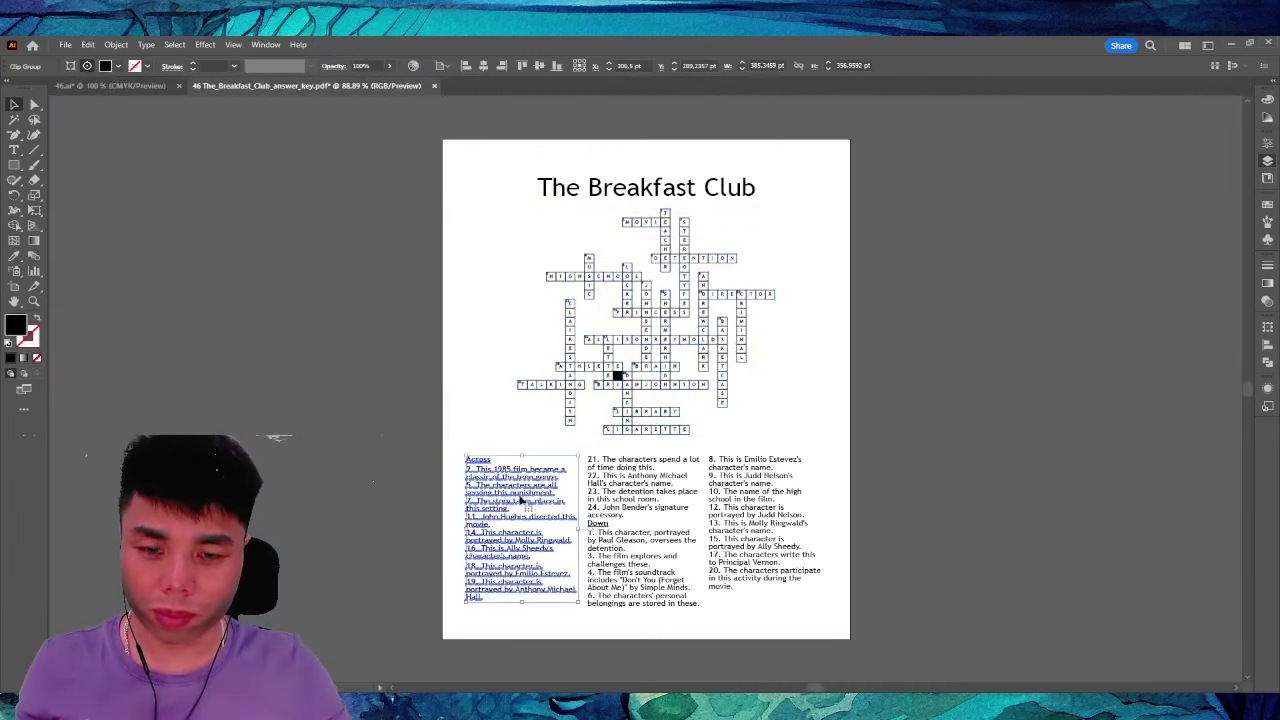
pyautogui.keyDown('shift'); pyautogui.click(622, 494); pyautogui.keyUp('shift')
pyautogui.keyDown('shift'); pyautogui.click(728, 491); pyautogui.keyUp('shift')
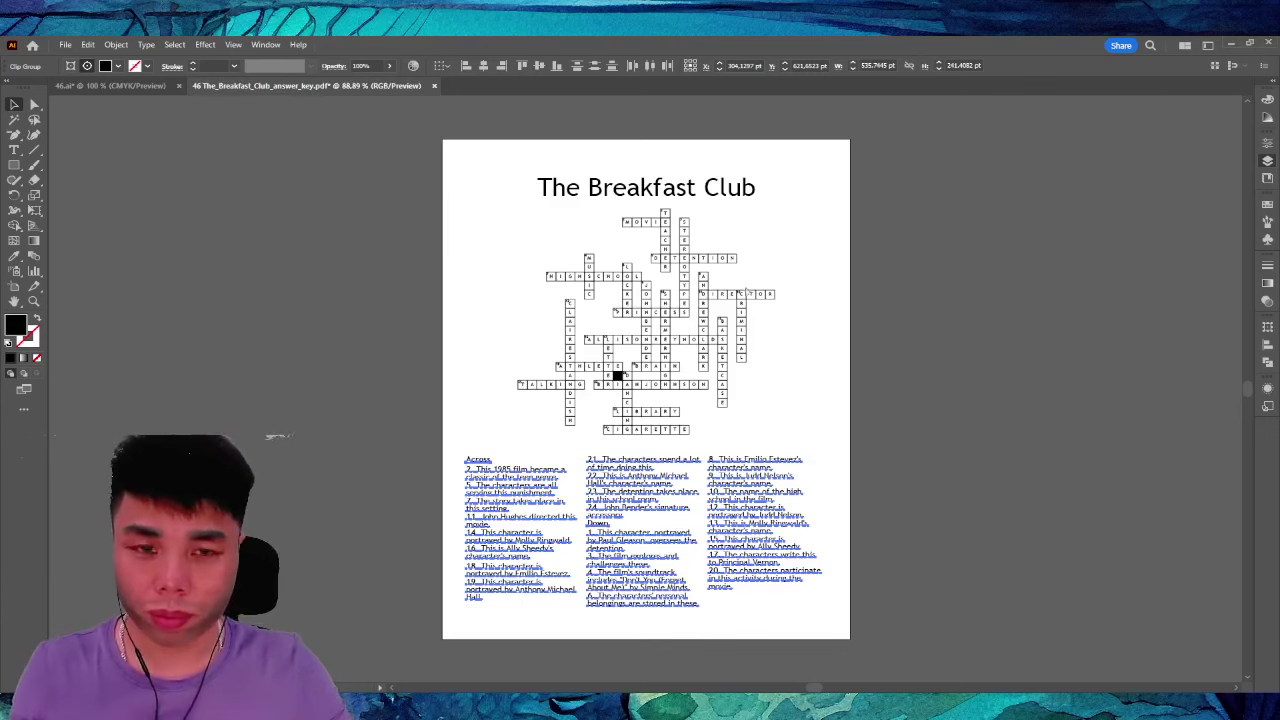
pyautogui.hotkey('ctrl', 'Tab')
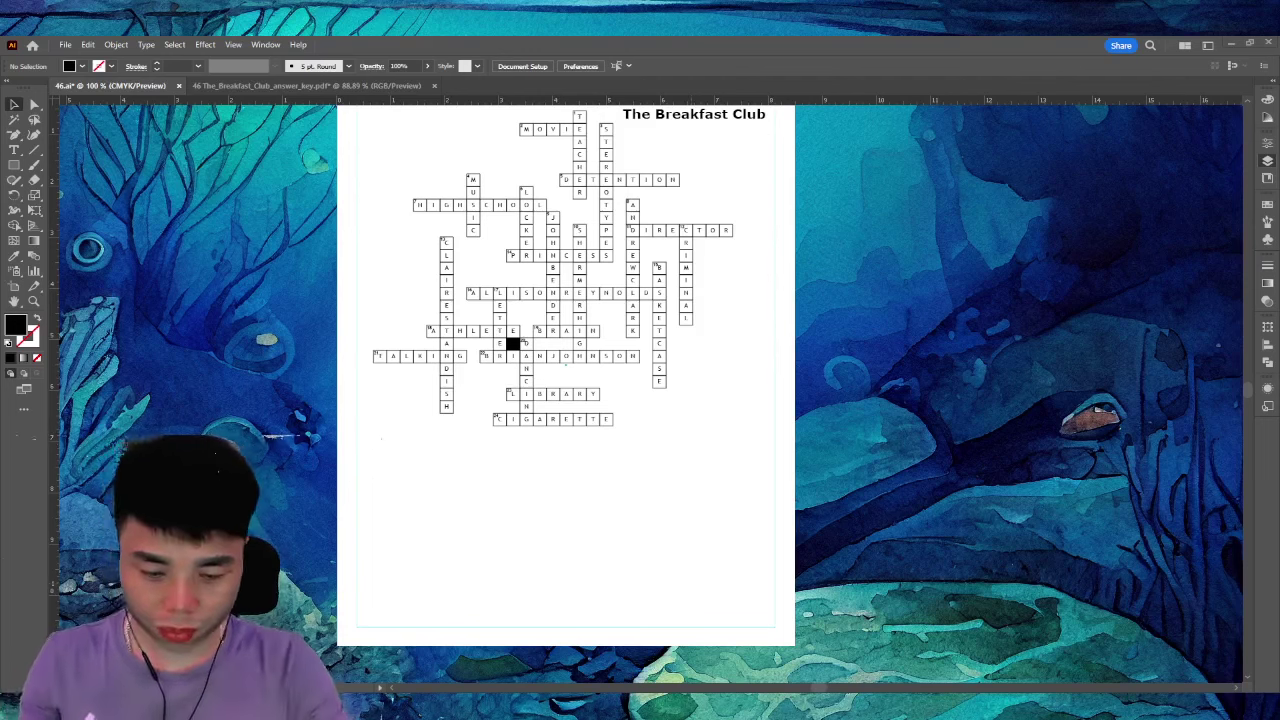
# Remove the placed grid from 46.ai, pick the answer key's crossword grid group, and return to 46.ai
pyautogui.hotkey('ctrl', 'w')
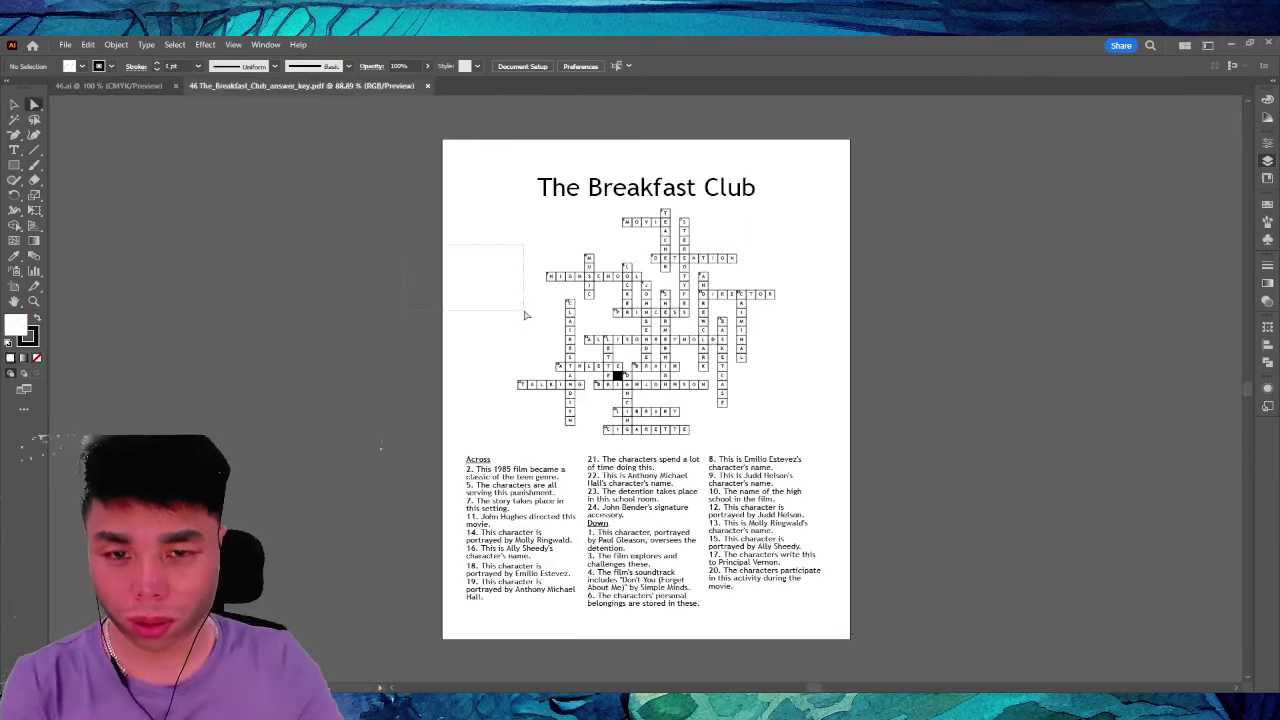
pyautogui.moveTo(526, 315); pyautogui.dragTo(530, 316)
pyautogui.click(842, 430)
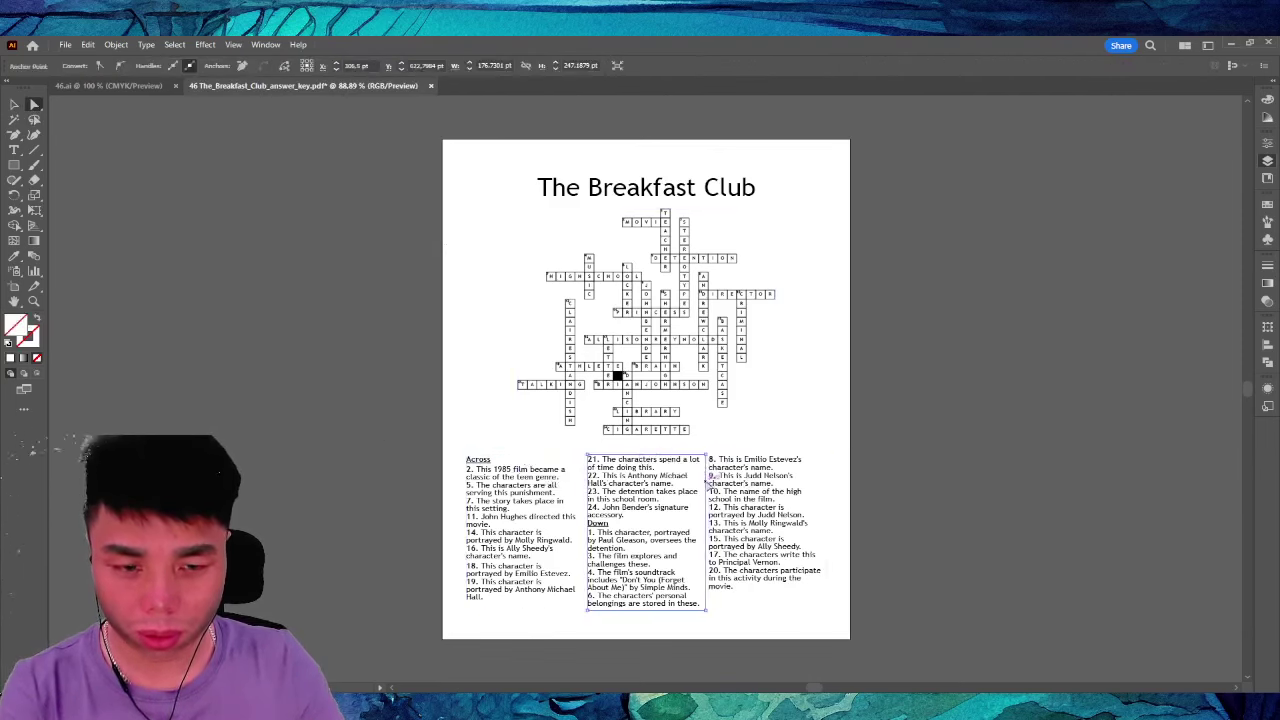
pyautogui.click(822, 476)
pyautogui.click(183, 131)
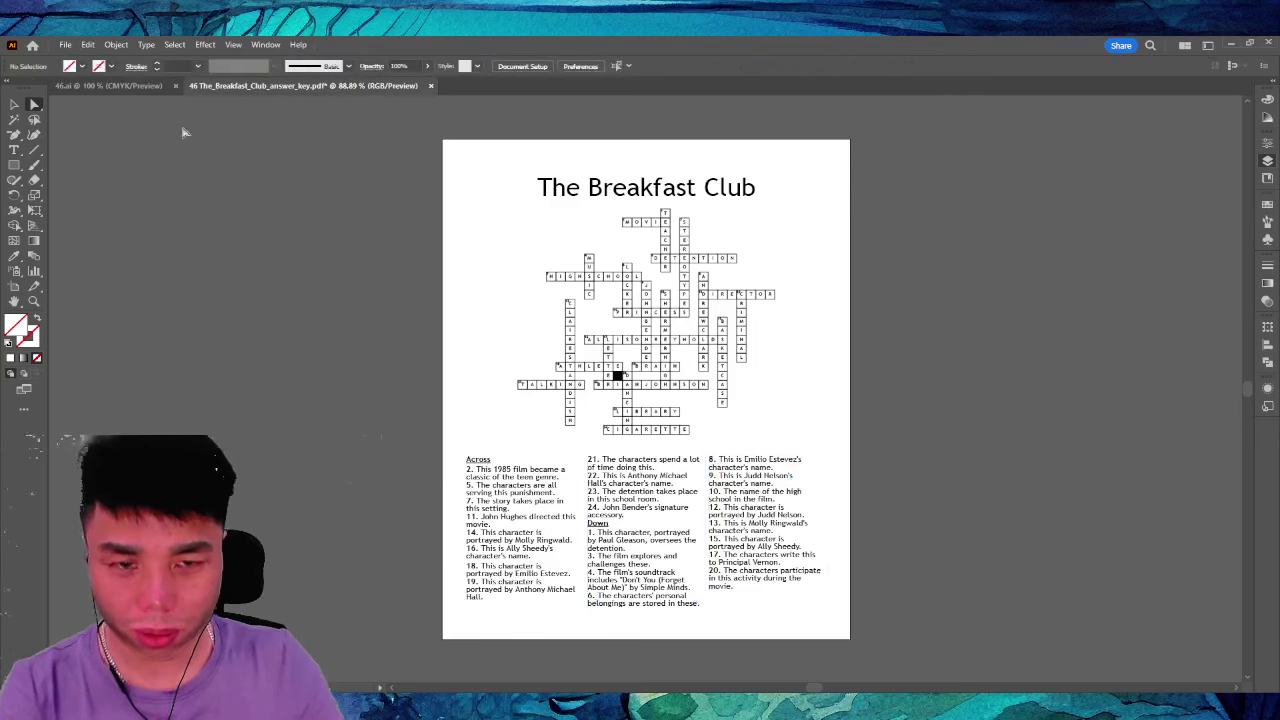
pyautogui.click(594, 266)
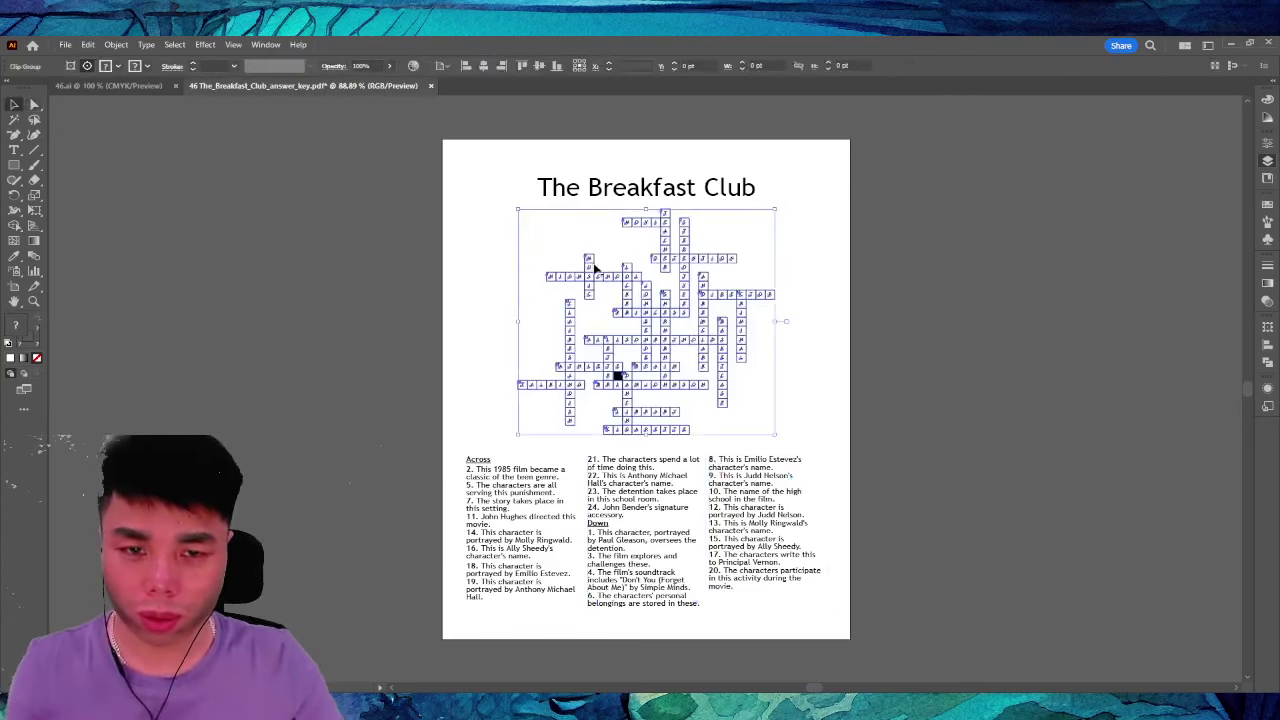
pyautogui.click(115, 86)
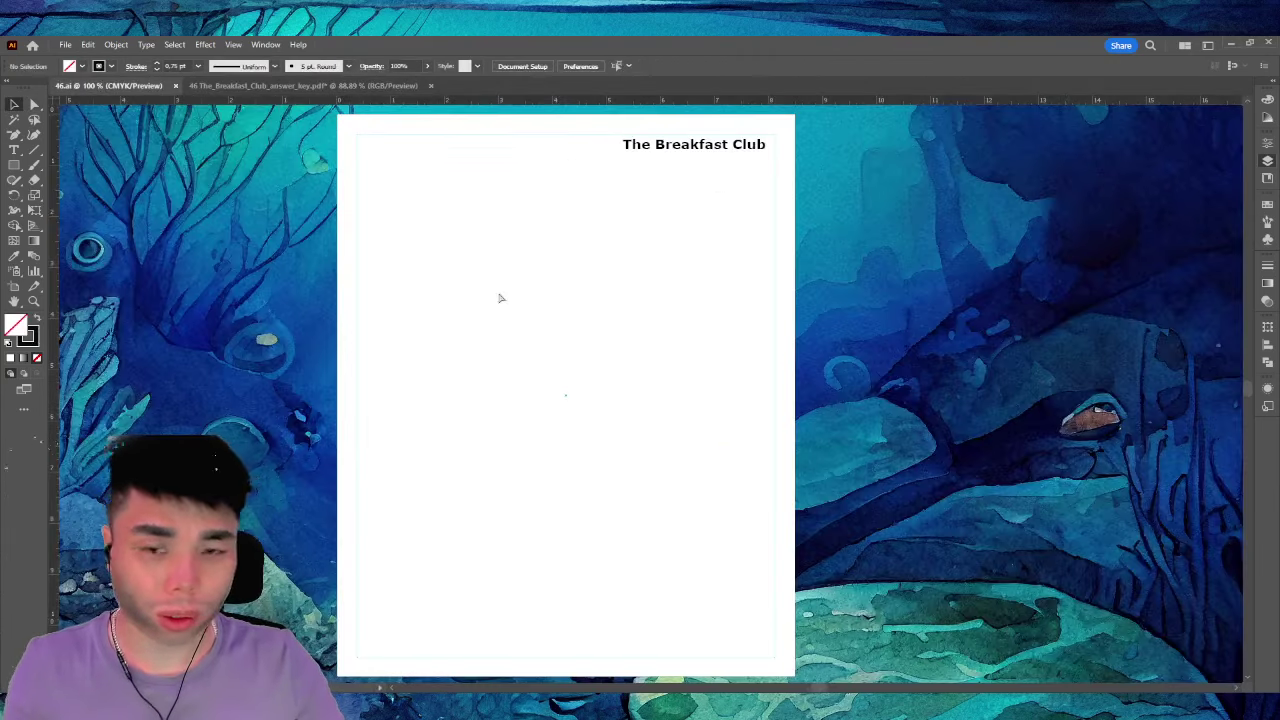
# Paste the crossword grid again, position it and enlarge it from the bottom-right handle
pyautogui.hotkey('ctrl', 'v')
pyautogui.moveTo(669, 280)
pyautogui.mouseDown()
pyautogui.moveTo(539, 191)
pyautogui.moveTo(669, 276)
pyautogui.mouseUp()
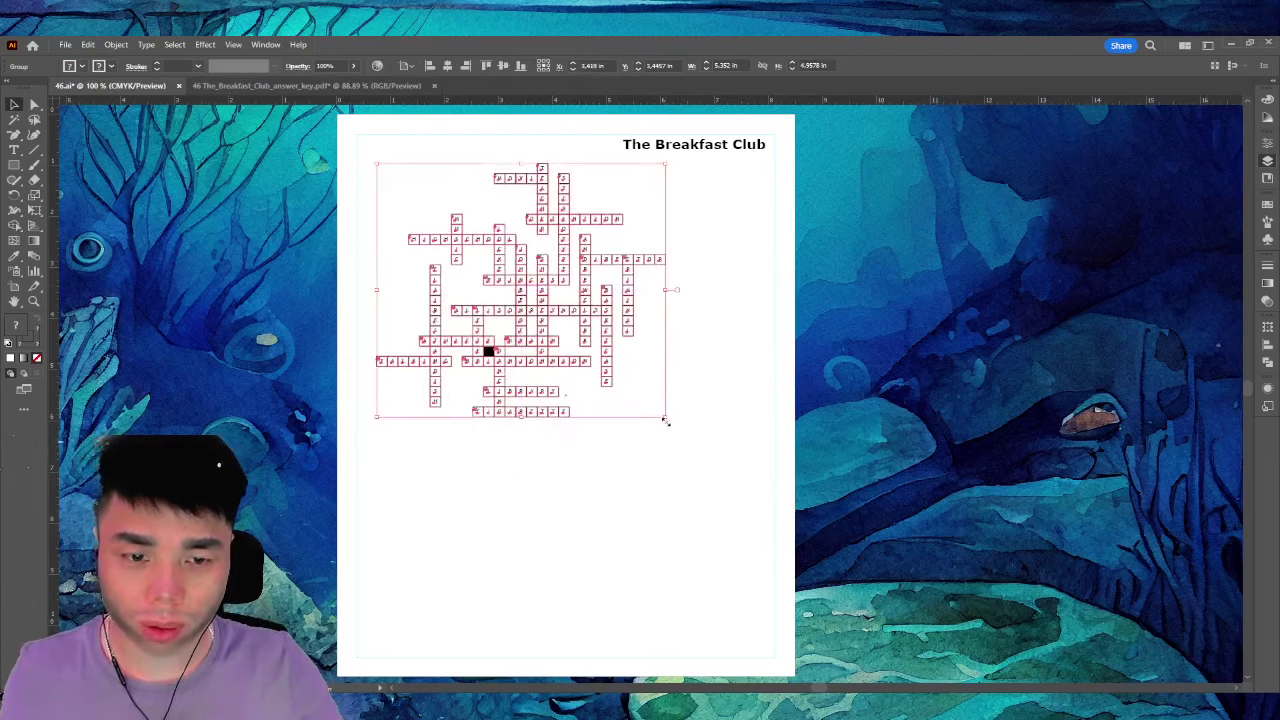
pyautogui.moveTo(666, 421); pyautogui.dragTo(765, 487)
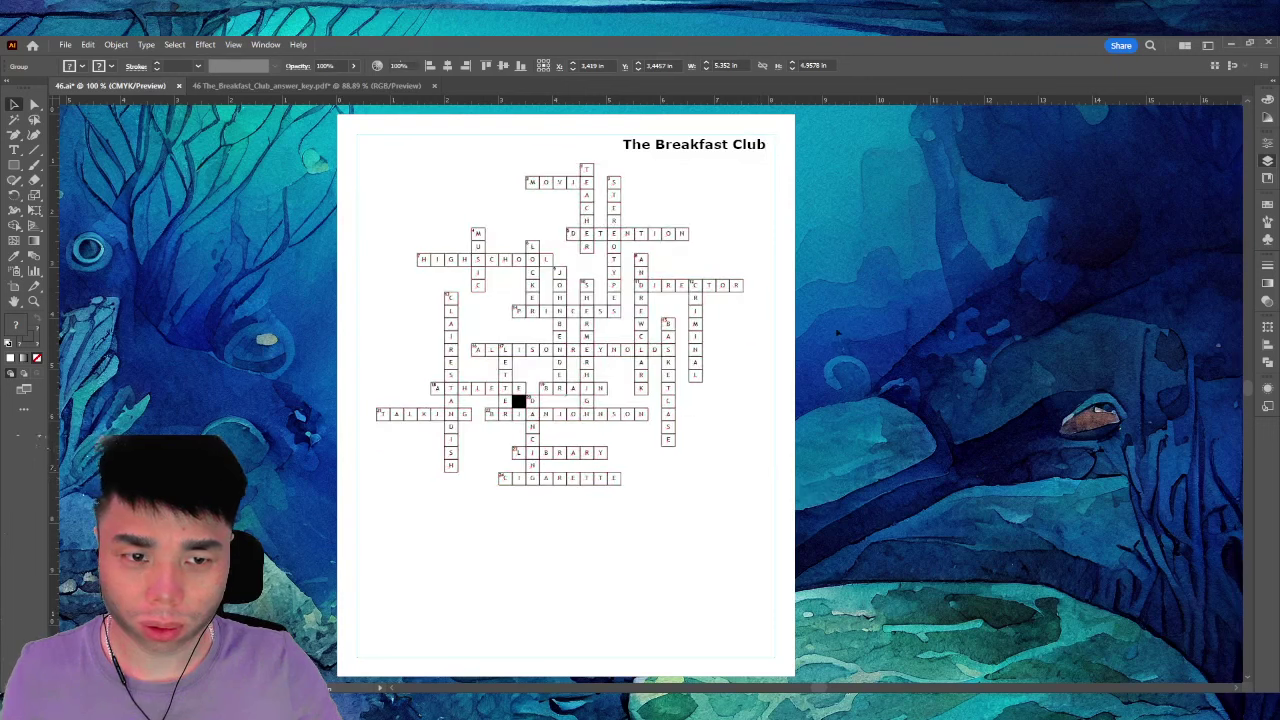
pyautogui.scroll(1, 614, 200)
pyautogui.moveTo(617, 241)
pyautogui.mouseDown()
pyautogui.moveTo(621, 217)
pyautogui.moveTo(691, 230)
pyautogui.mouseUp()
pyautogui.click(733, 205)
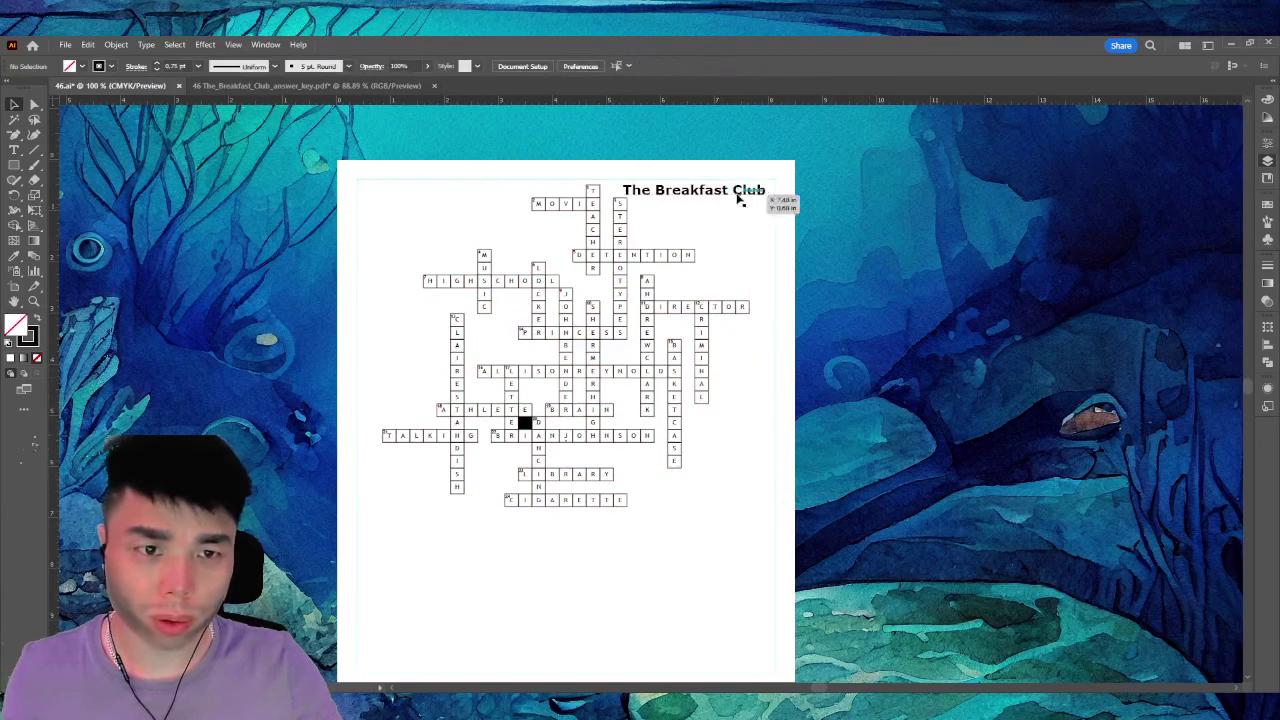
# Move 'The Breakfast Club' title to the artboard's top-left corner
pyautogui.moveTo(737, 193); pyautogui.dragTo(477, 197)
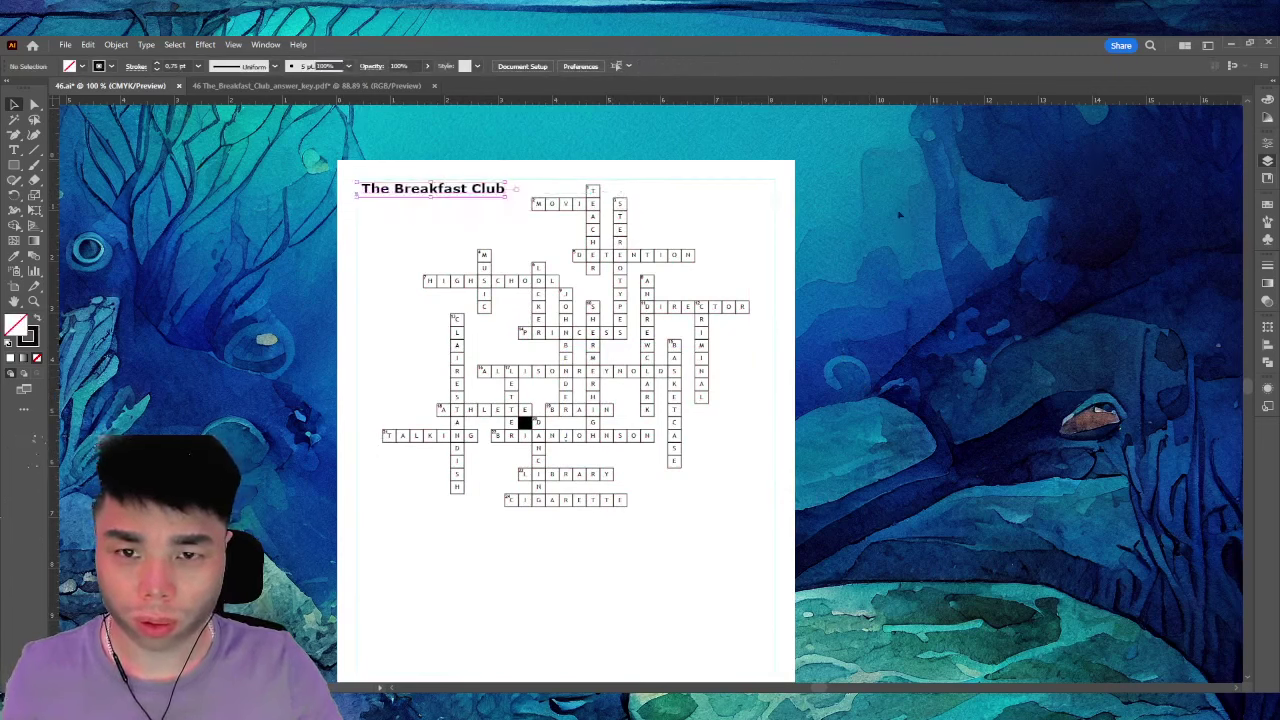
pyautogui.click(884, 229)
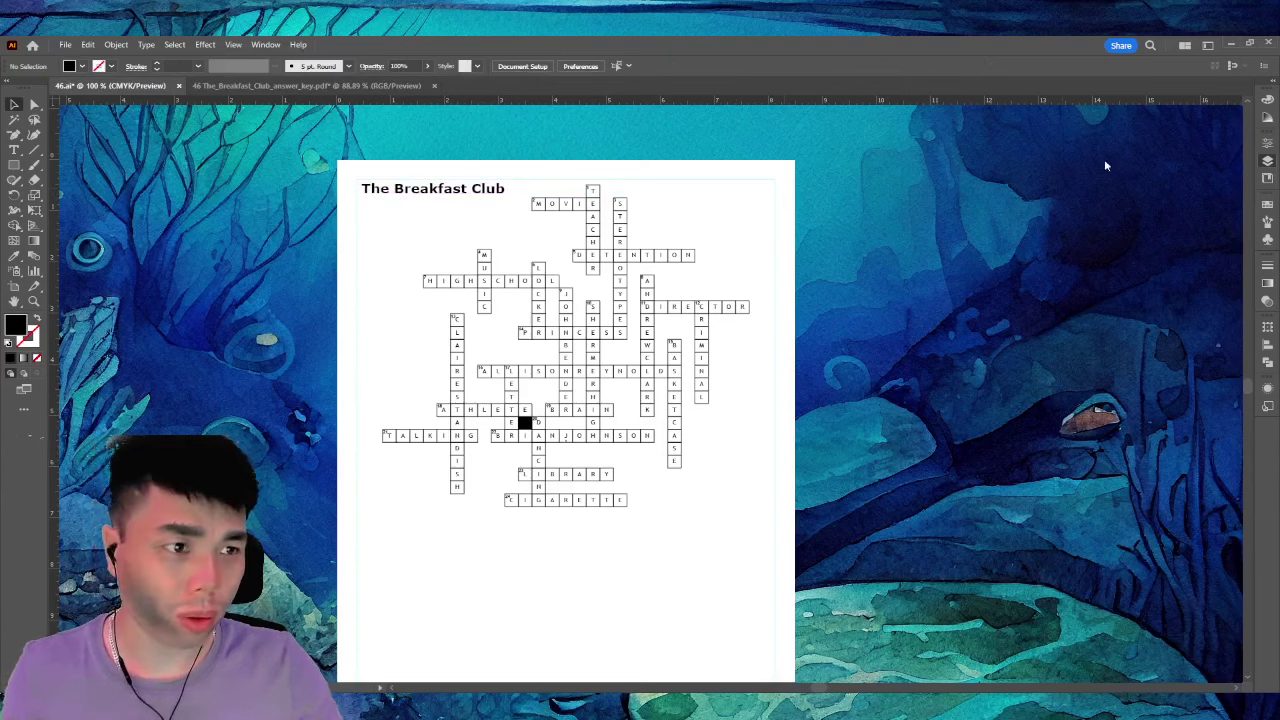
pyautogui.scroll(-1, 695, 267)
pyautogui.scroll(-3, 730, 318)
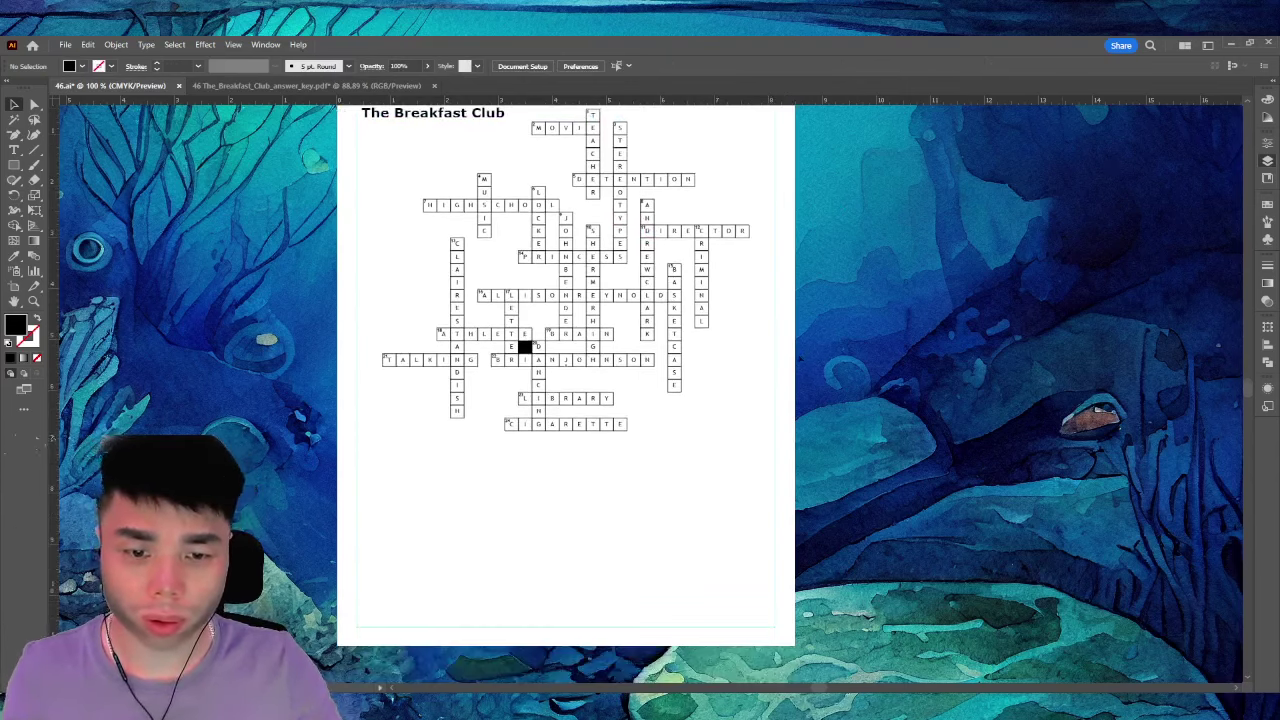
pyautogui.click(300, 85)
pyautogui.scroll(-3, 535, 456)
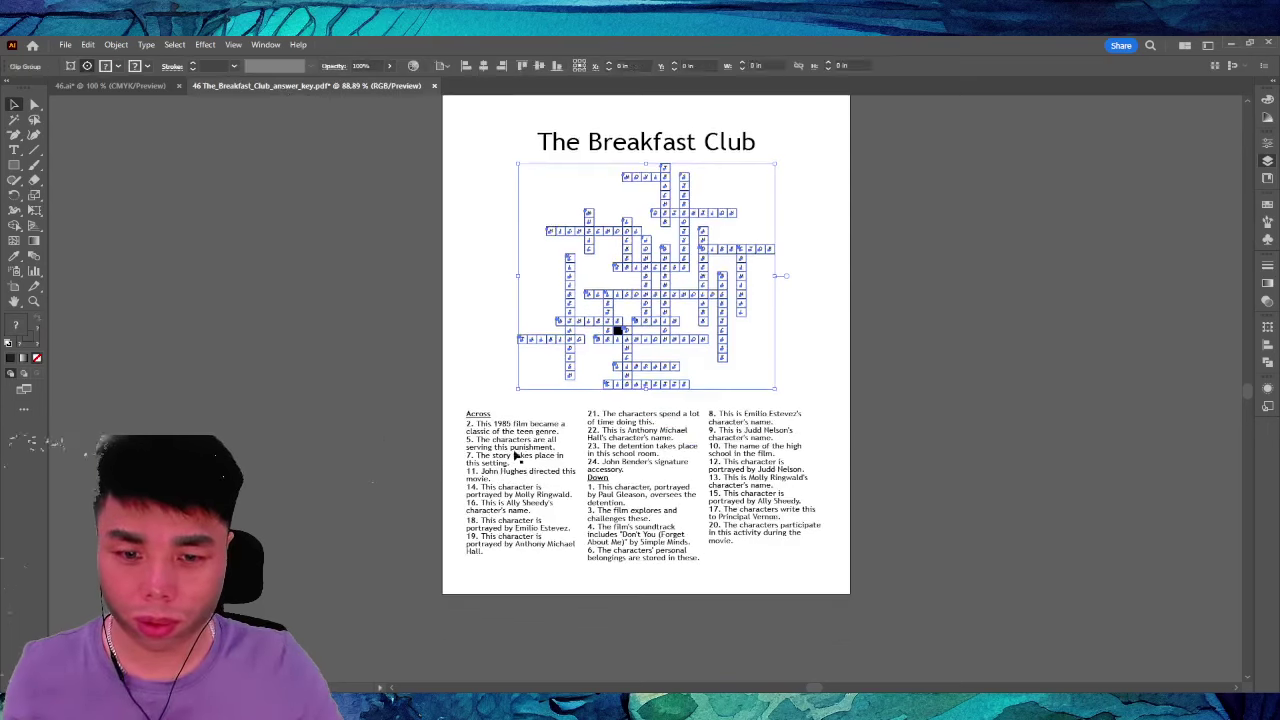
pyautogui.click(535, 456)
pyautogui.keyDown('shift'); pyautogui.click(636, 454); pyautogui.keyUp('shift')
pyautogui.keyDown('shift'); pyautogui.click(738, 446); pyautogui.keyUp('shift')
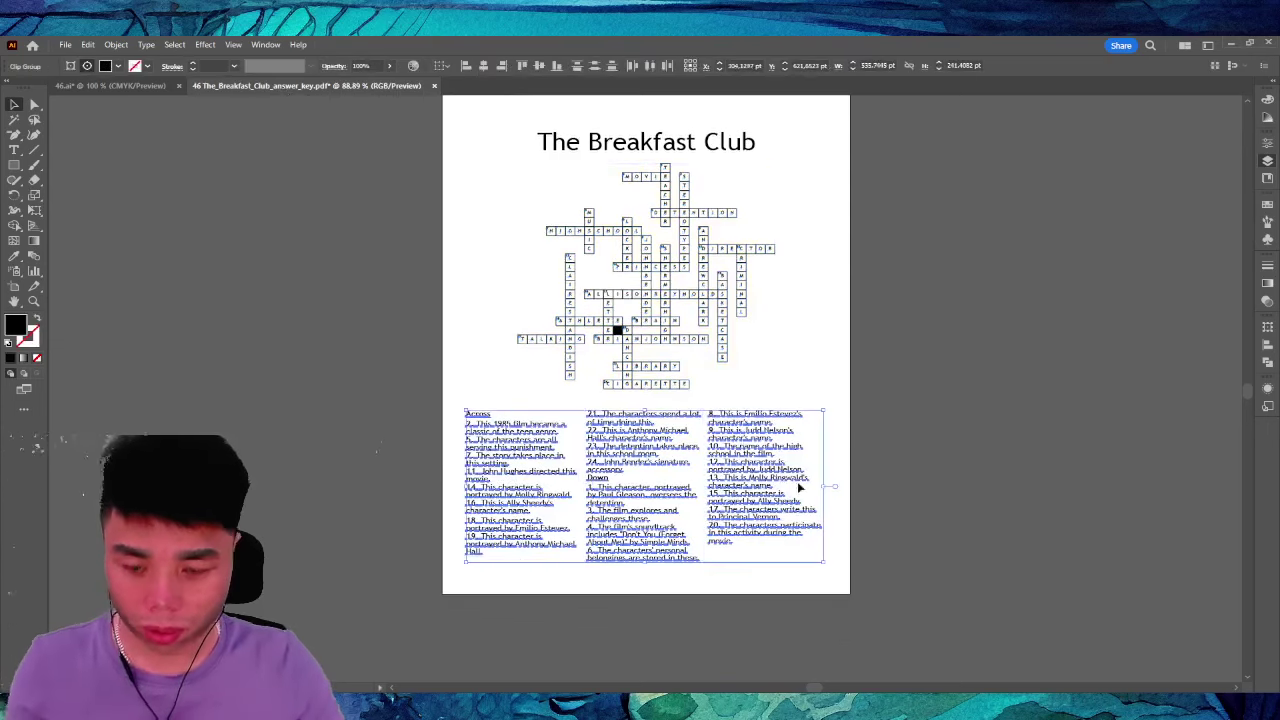
pyautogui.click(167, 118)
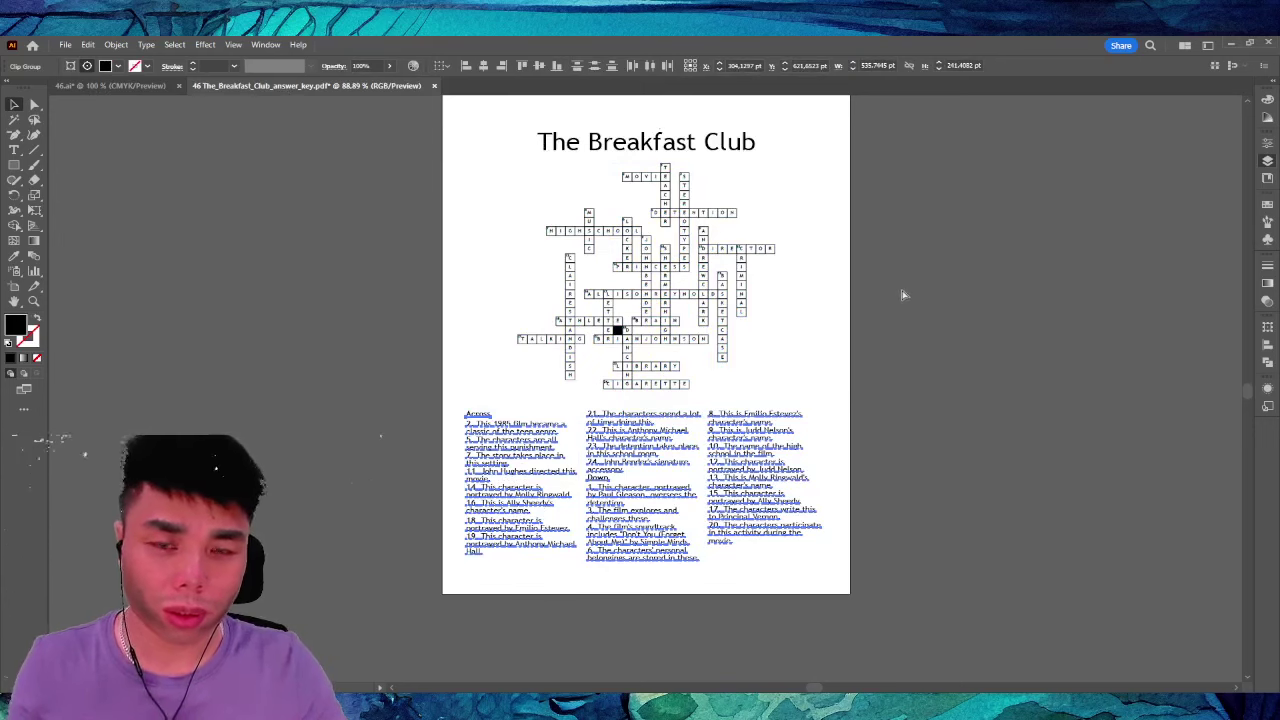
pyautogui.click(110, 85)
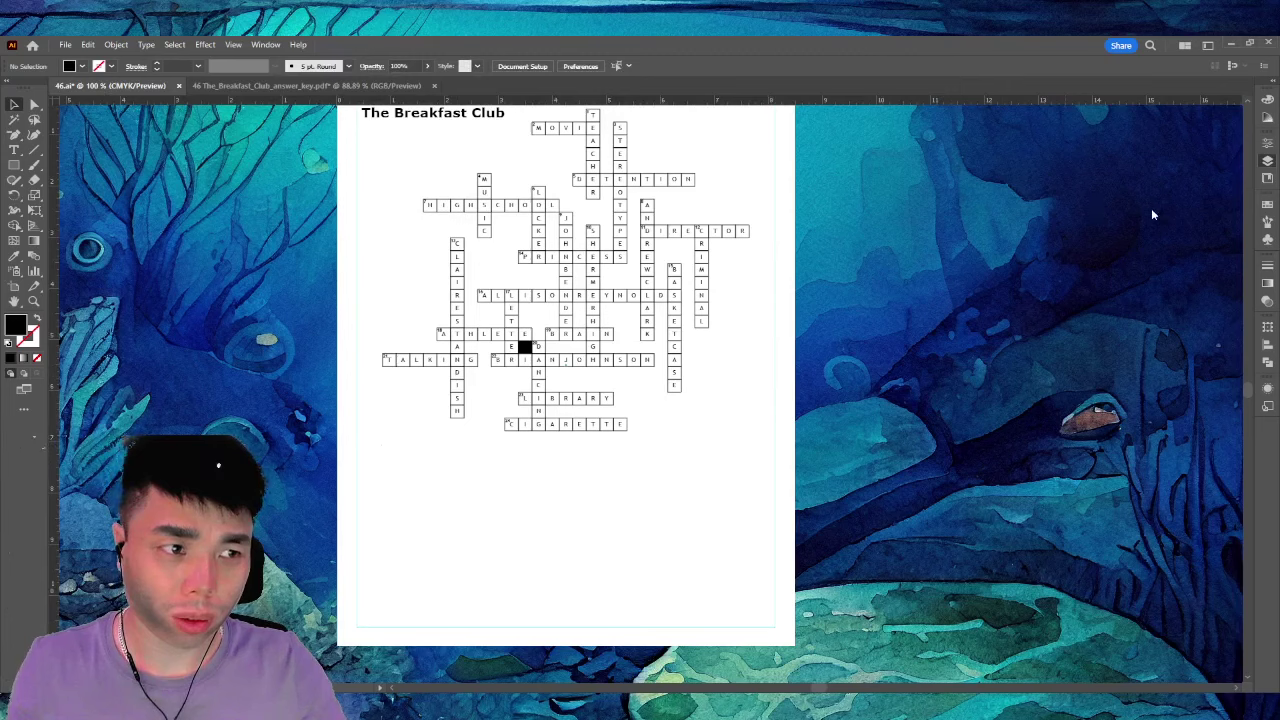
# Paste the three-column clue list and place it below the crossword grid
pyautogui.scroll(-2, 1151, 208)
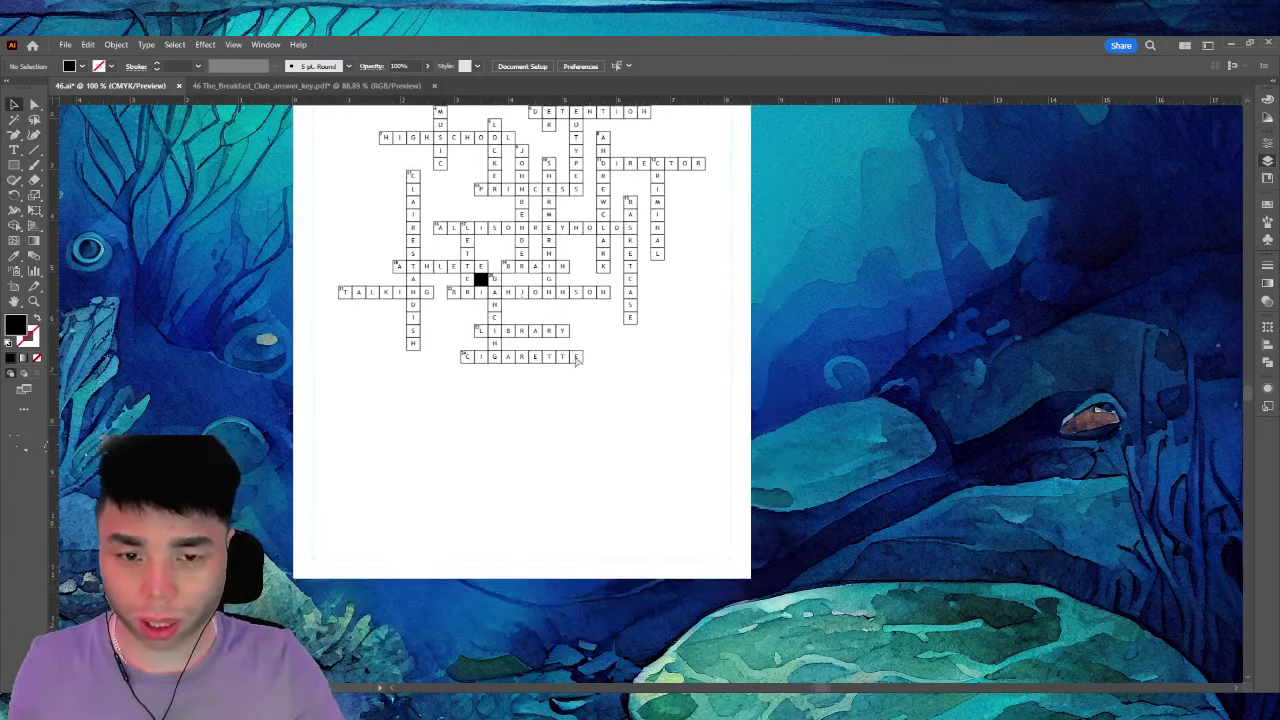
pyautogui.hotkey('ctrl', 'v')
pyautogui.moveTo(550, 383); pyautogui.dragTo(424, 461)
pyautogui.moveTo(728, 475); pyautogui.dragTo(733, 466)
pyautogui.click(858, 372)
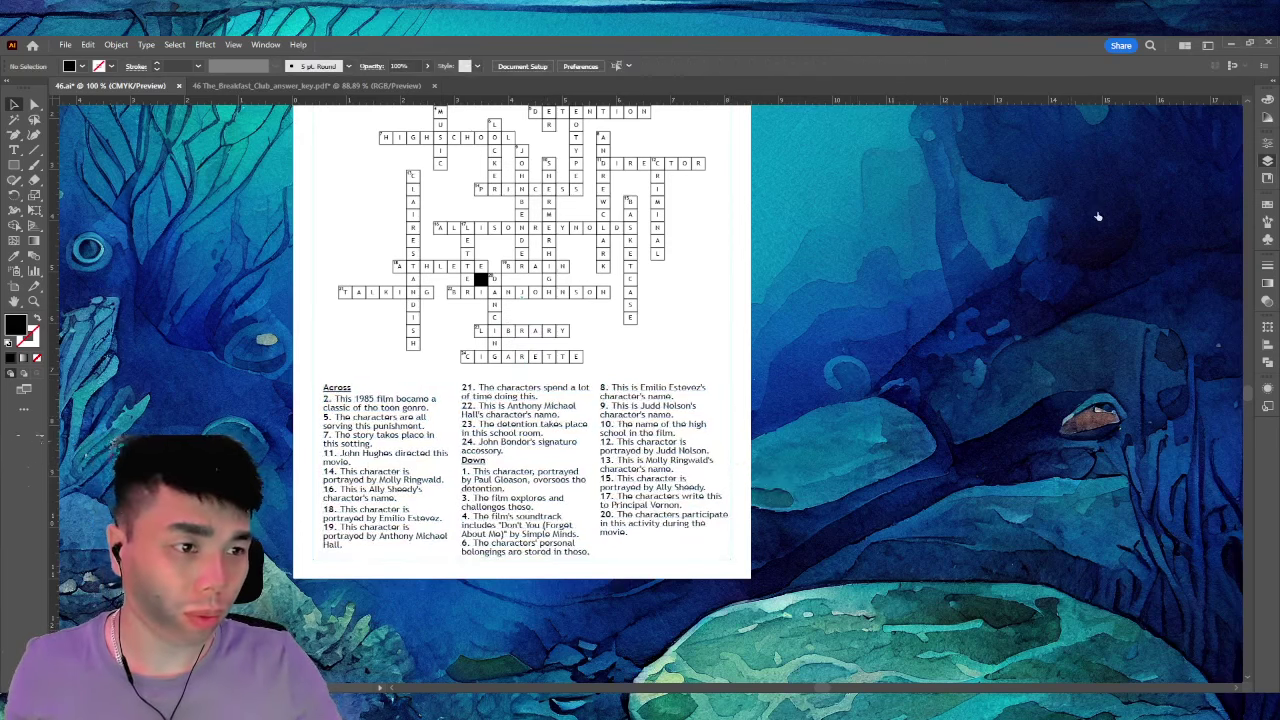
# Enlarge the crossword grid slightly to fill the space above the clues
pyautogui.click(657, 215)
pyautogui.scroll(3, 708, 322)
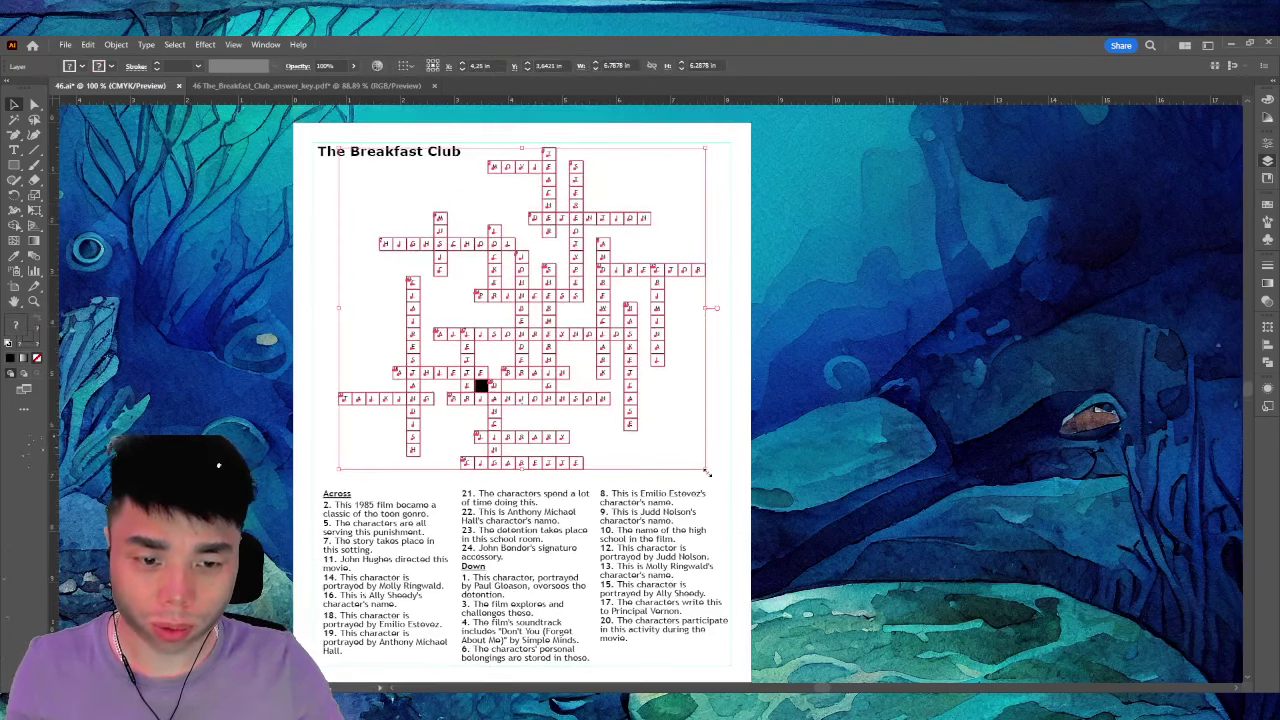
pyautogui.moveTo(707, 472); pyautogui.dragTo(714, 479)
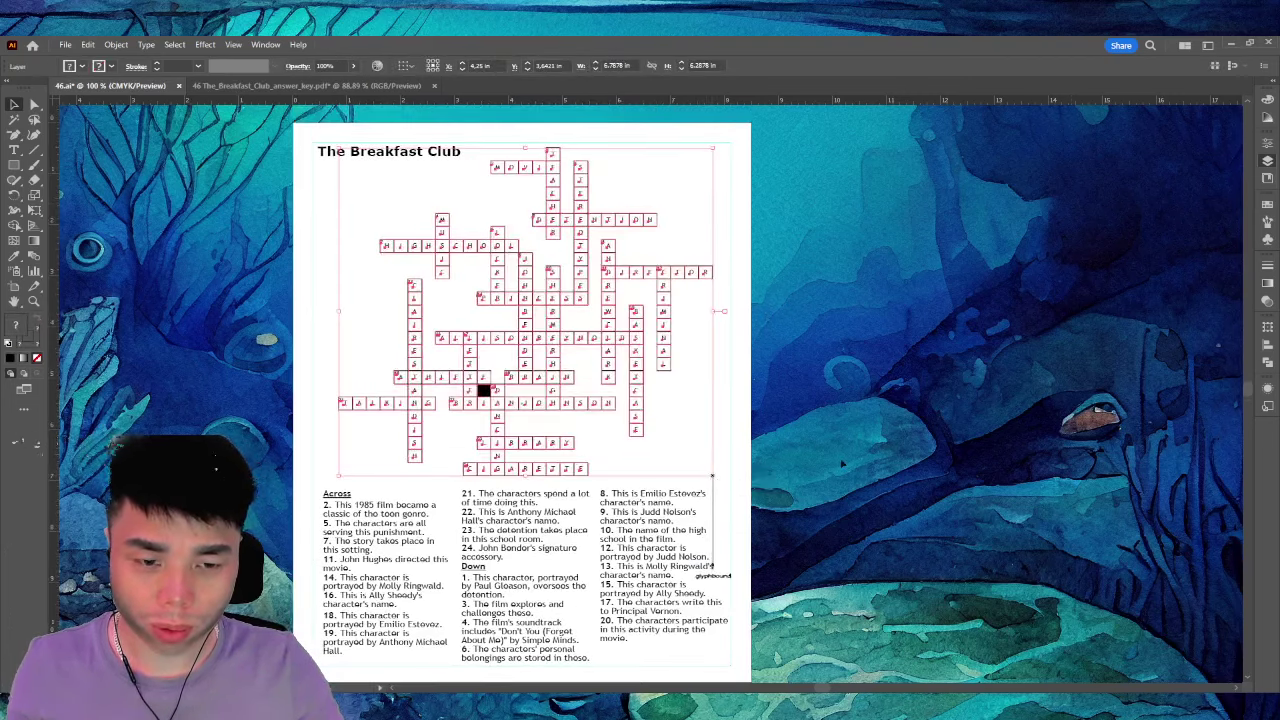
pyautogui.click(1088, 226)
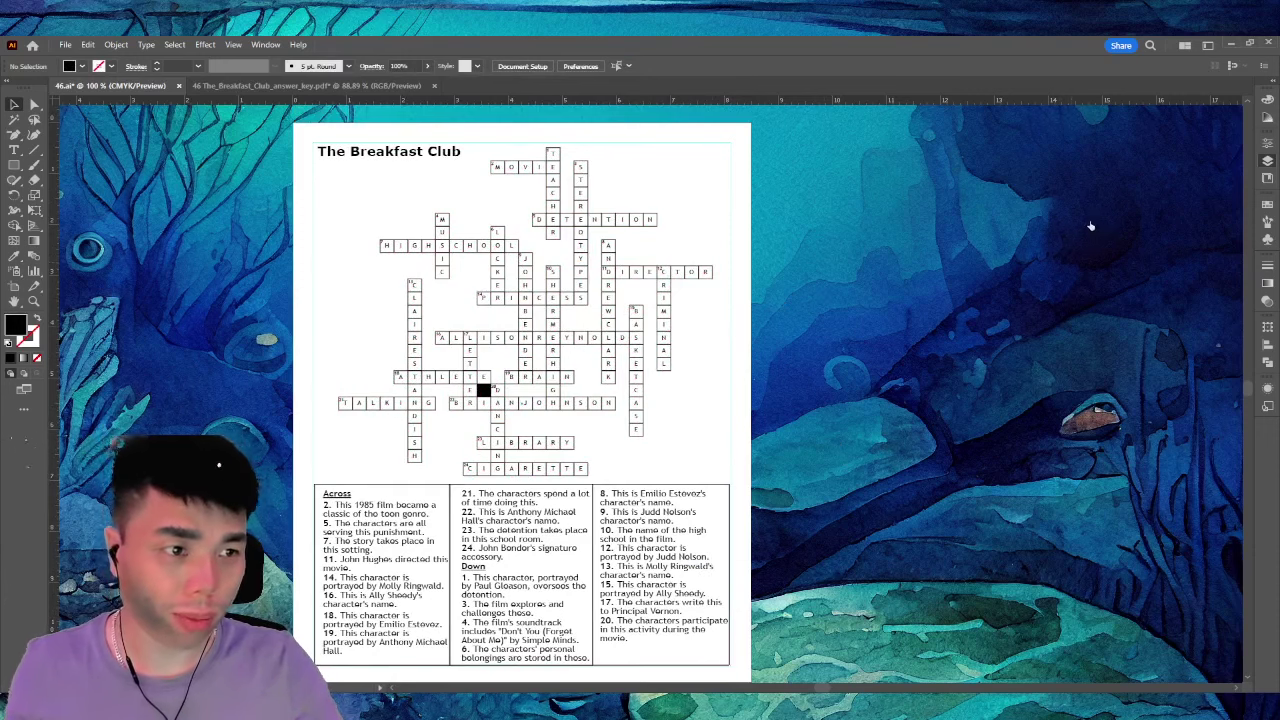
pyautogui.scroll(-2, 688, 316)
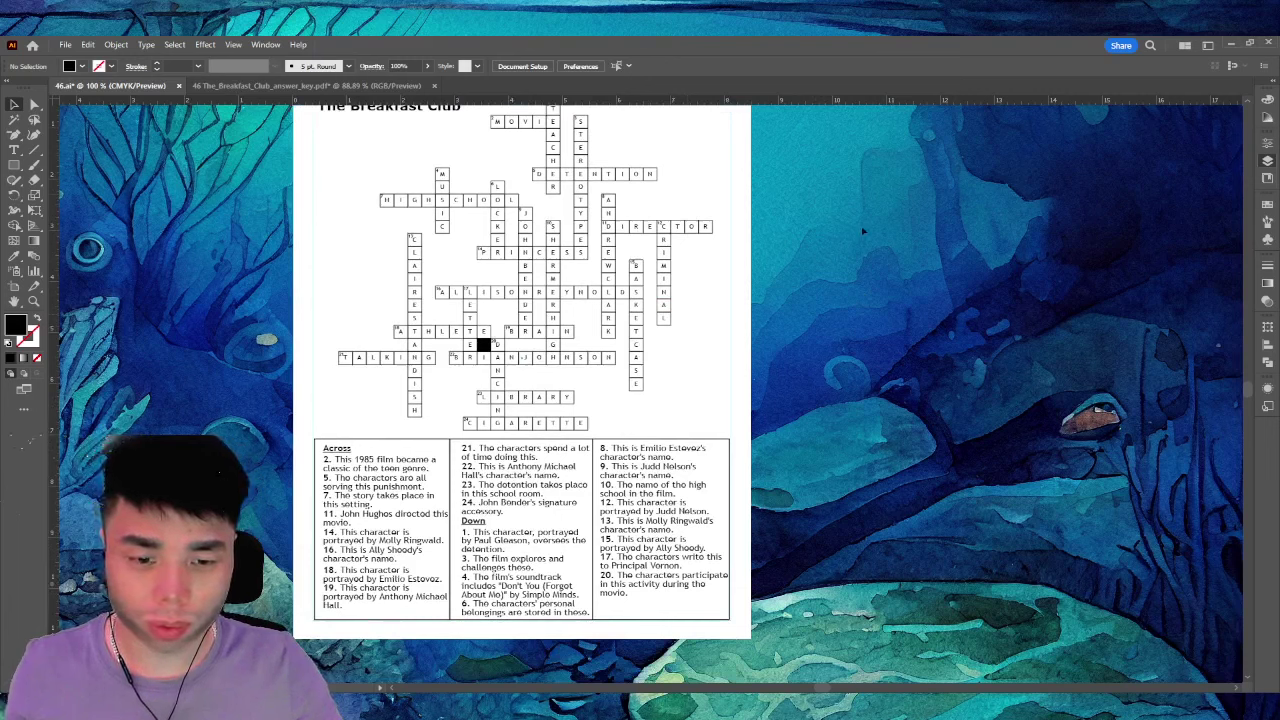
pyautogui.moveTo(737, 444); pyautogui.dragTo(668, 472)
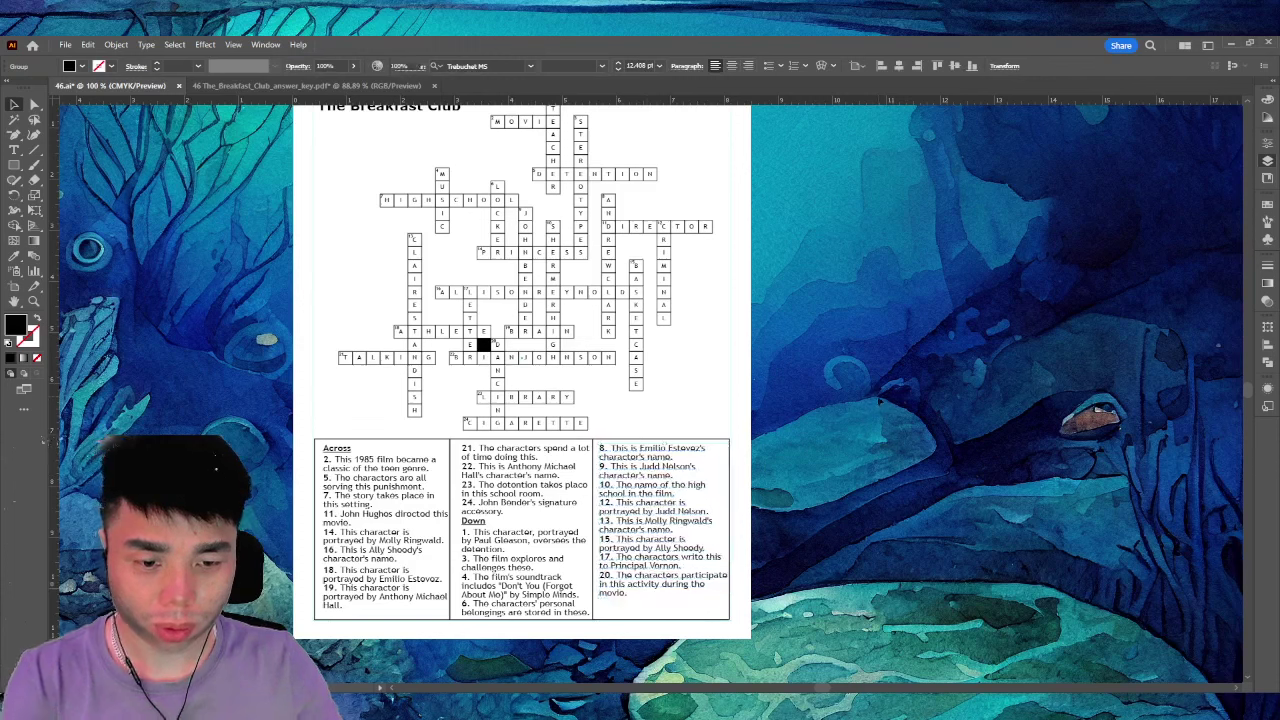
pyautogui.click(216, 466)
pyautogui.click(340, 515)
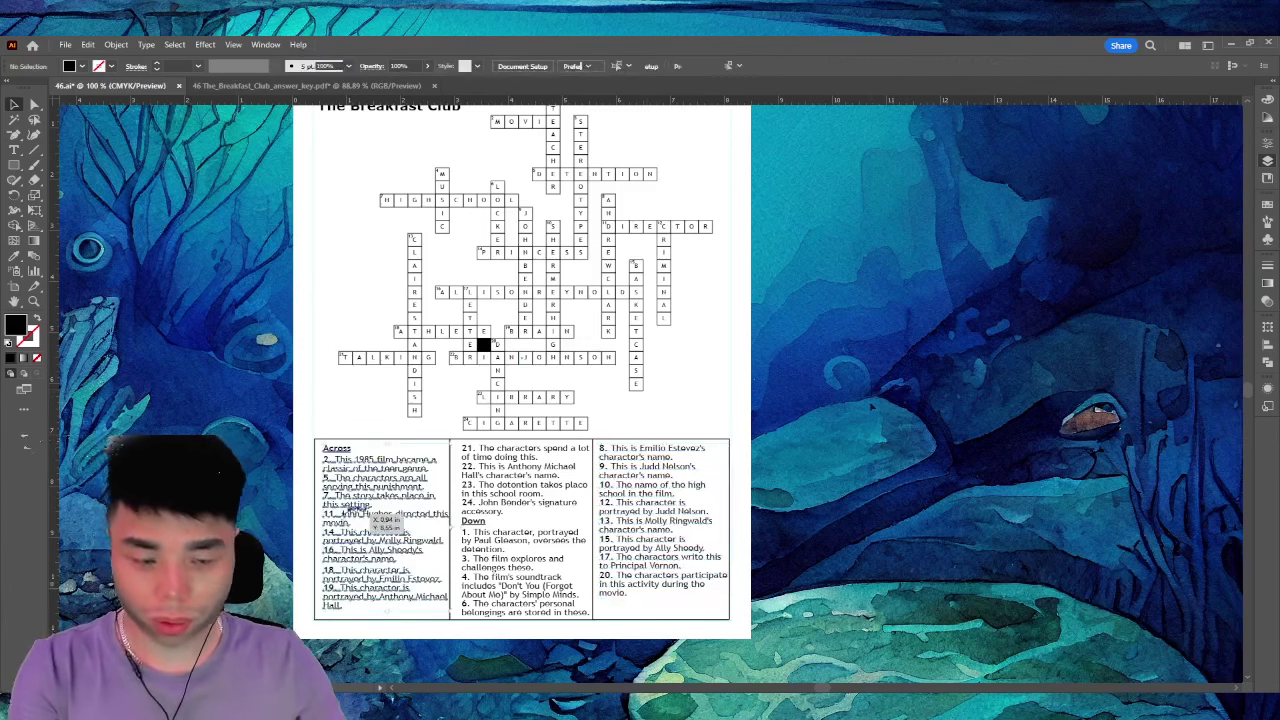
pyautogui.moveTo(600, 628); pyautogui.dragTo(540, 578)
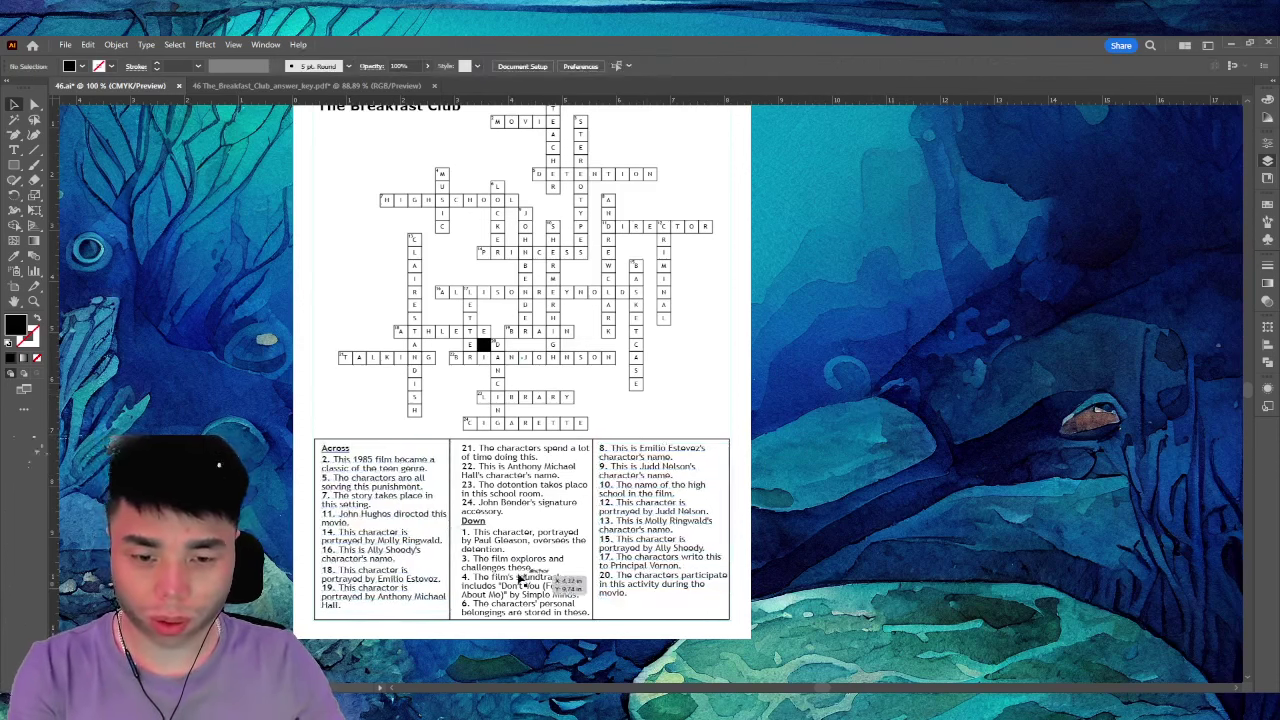
pyautogui.click(1104, 241)
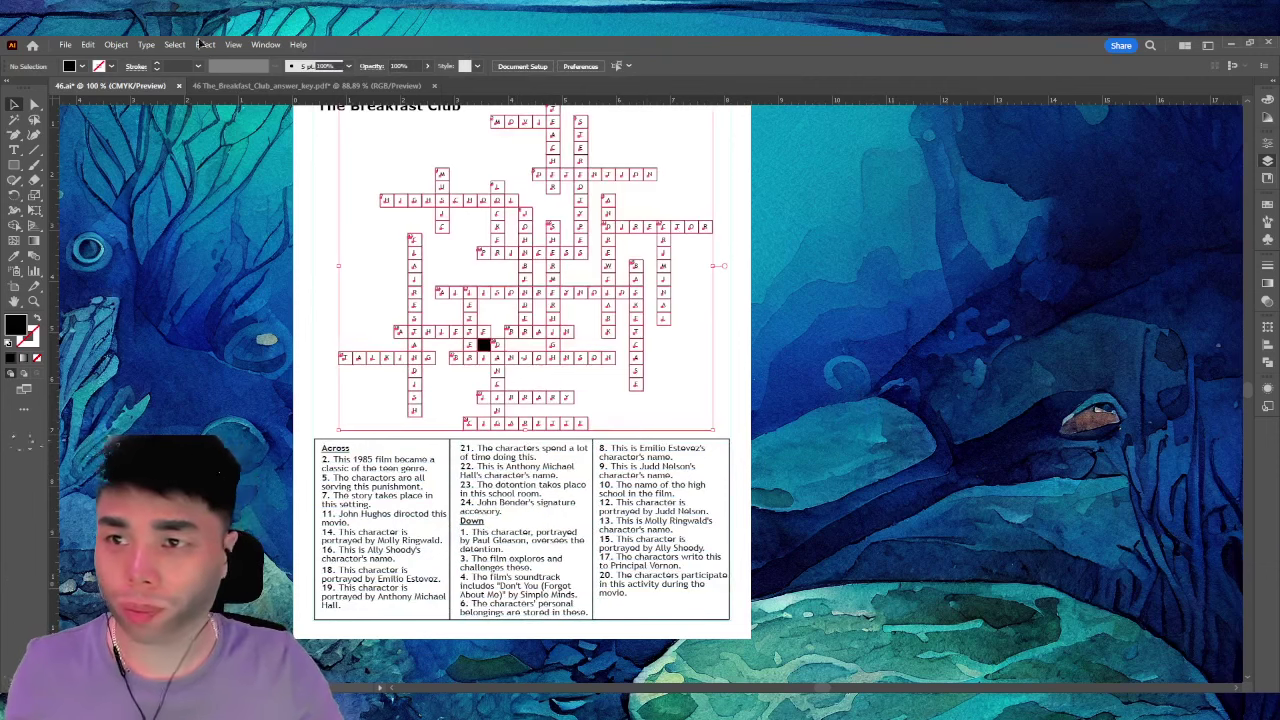
pyautogui.hotkey('ctrl', 'a')
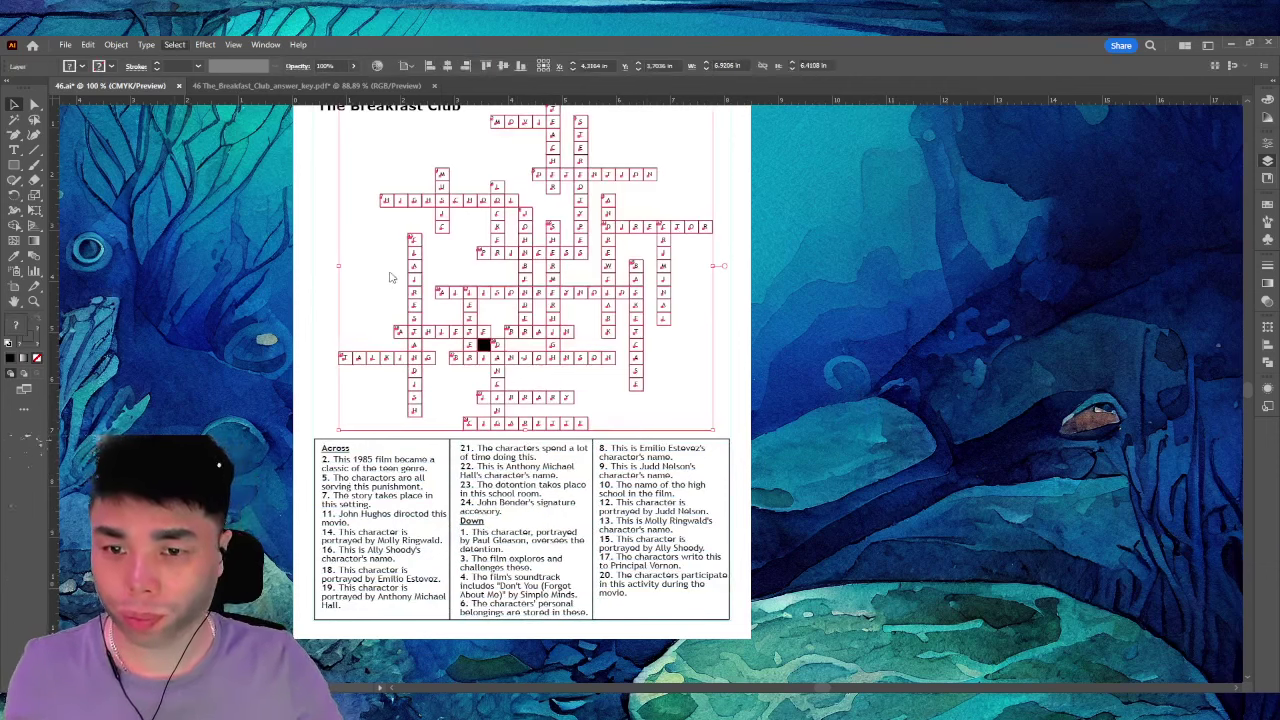
pyautogui.click(391, 277)
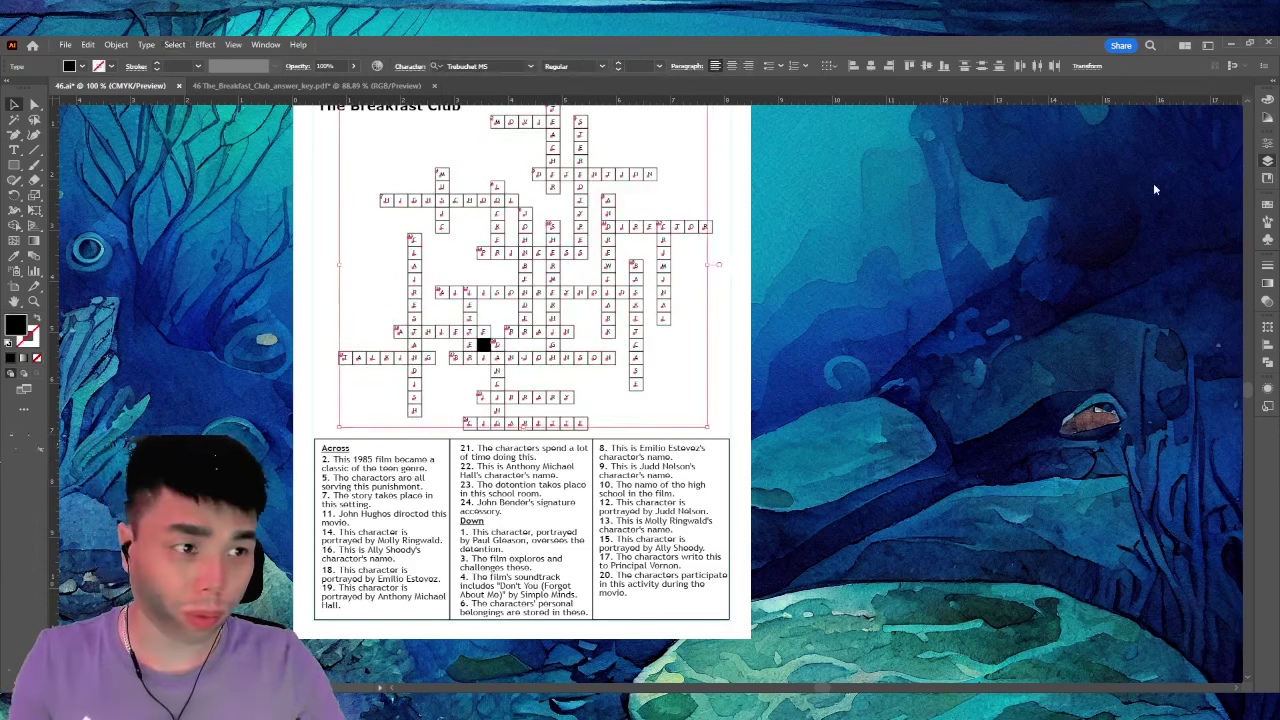
pyautogui.press('Delete')
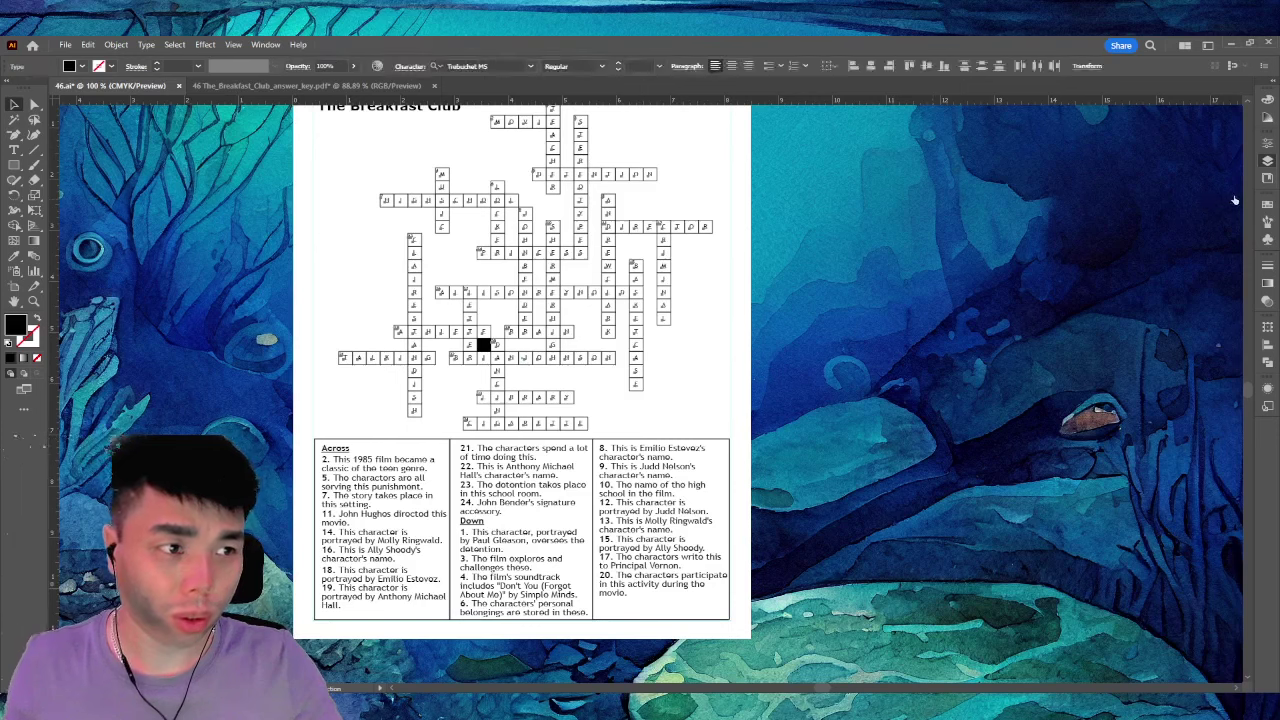
pyautogui.hotkey('ctrl', 'z')
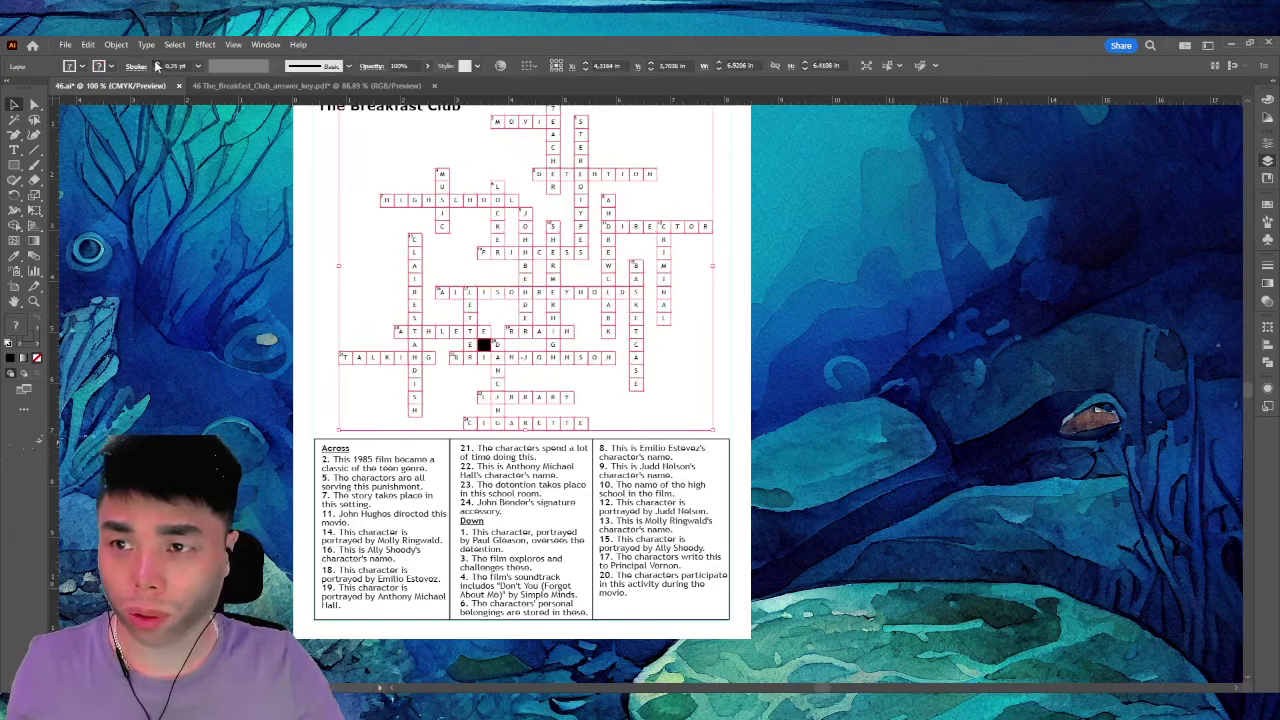
pyautogui.click(1100, 202)
pyautogui.hotkey('ctrl', '=')
pyautogui.hotkey('ctrl', '=')
pyautogui.hotkey('ctrl', '=')
pyautogui.hotkey('ctrl', '=')
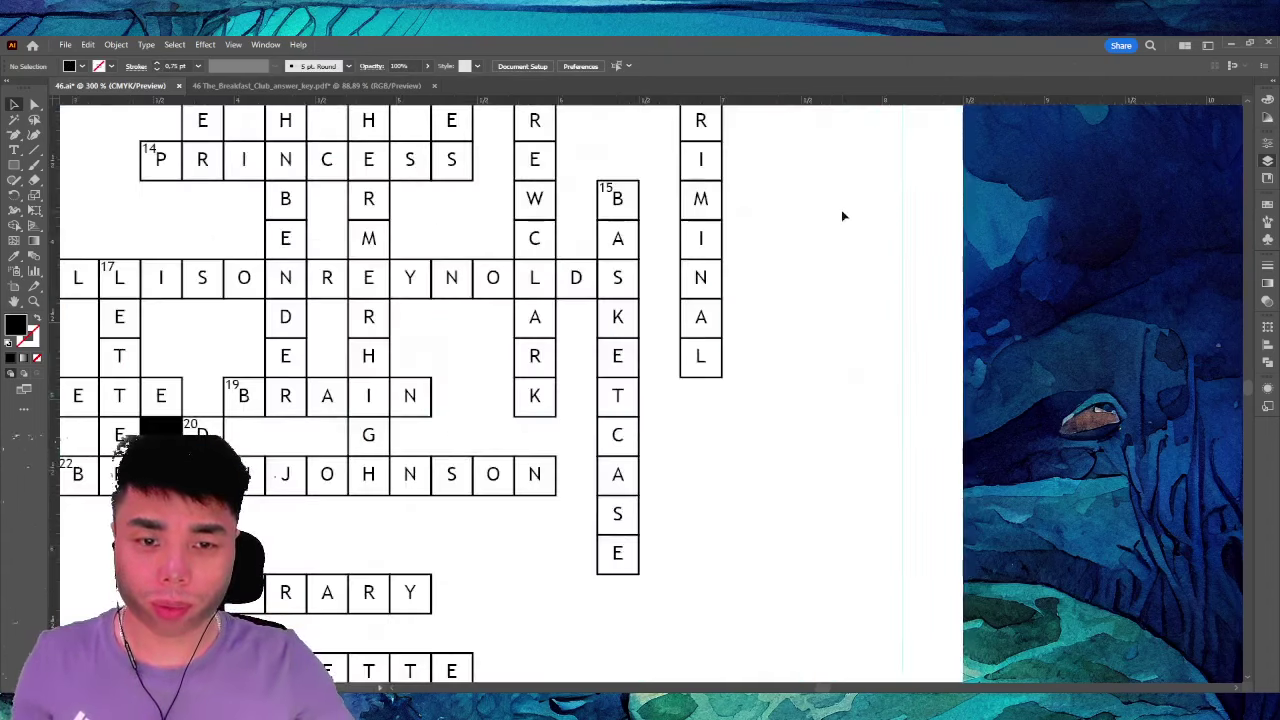
# Select all the crossword answer letters and set their font size to 15 pt
pyautogui.click(601, 188)
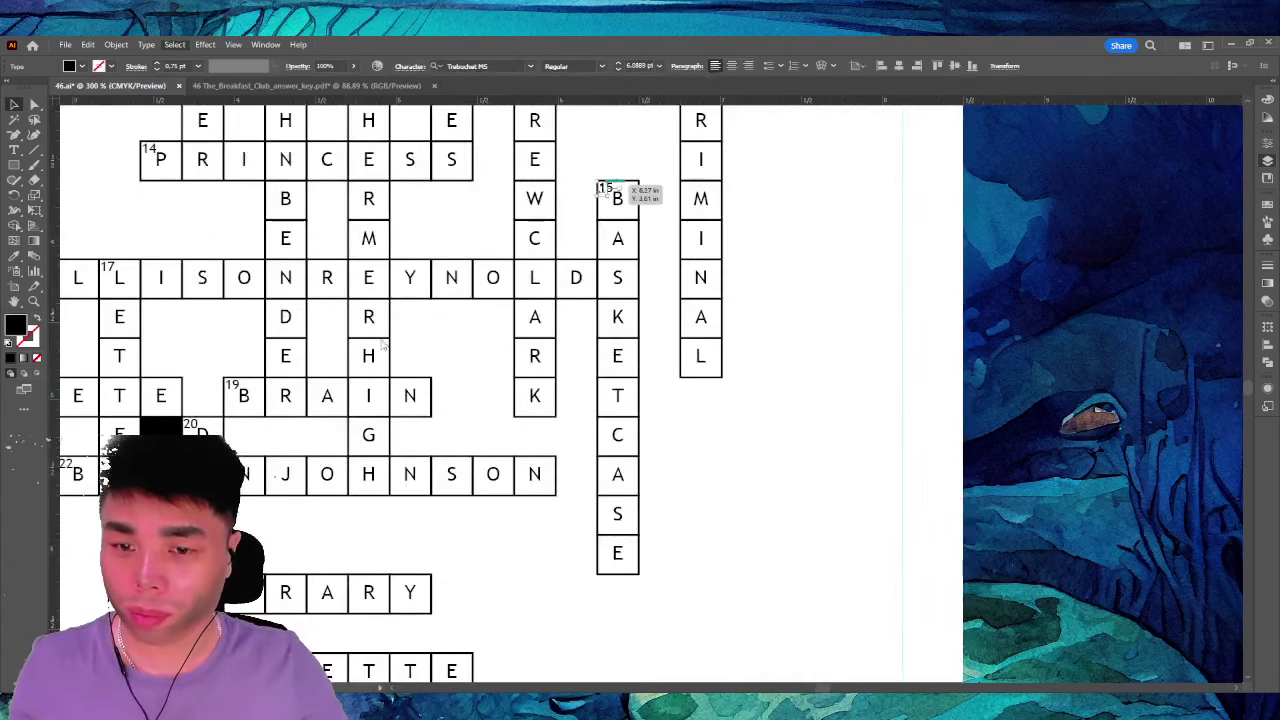
pyautogui.press('Delete')
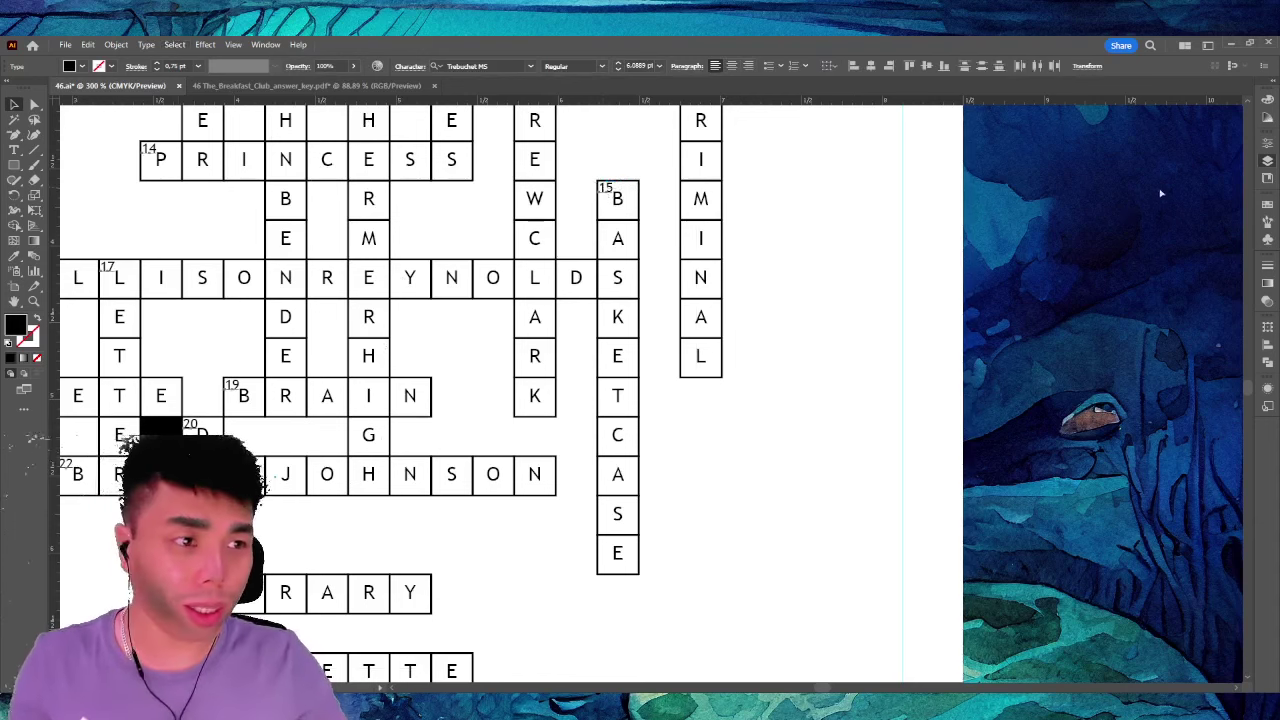
pyautogui.hotkey('ctrl', 'z')
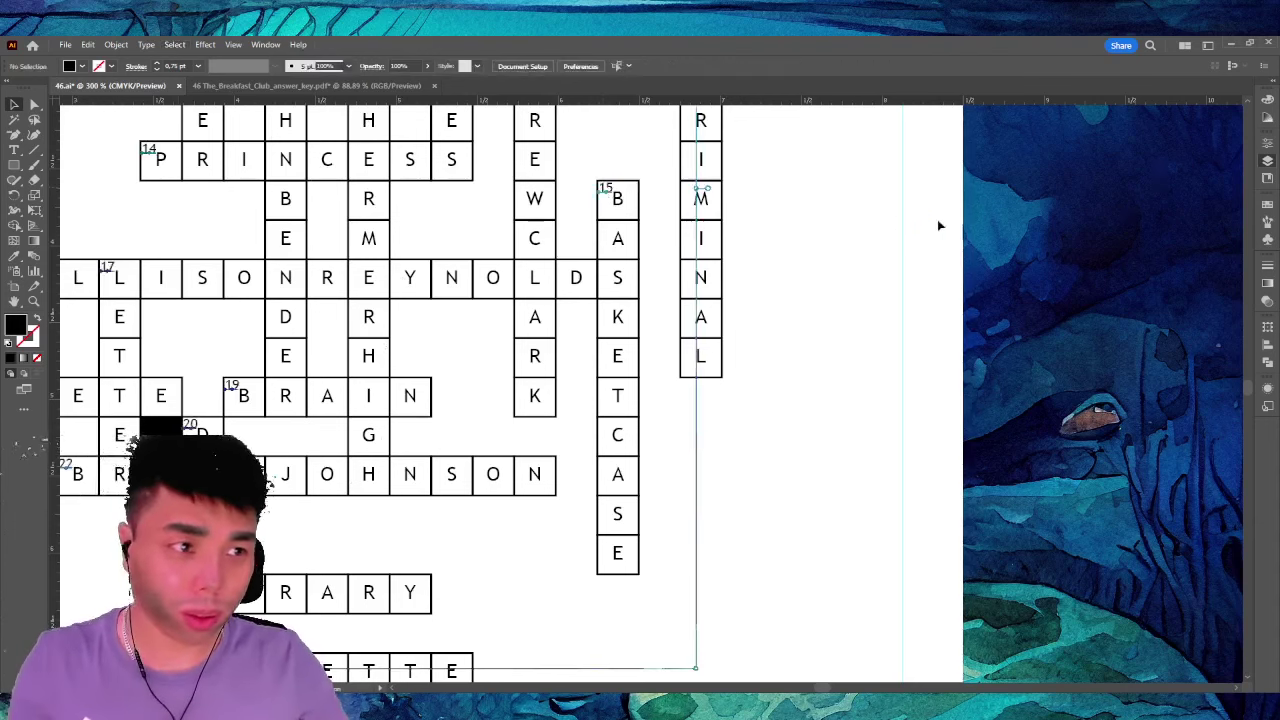
pyautogui.hotkey('ctrl', 'a')
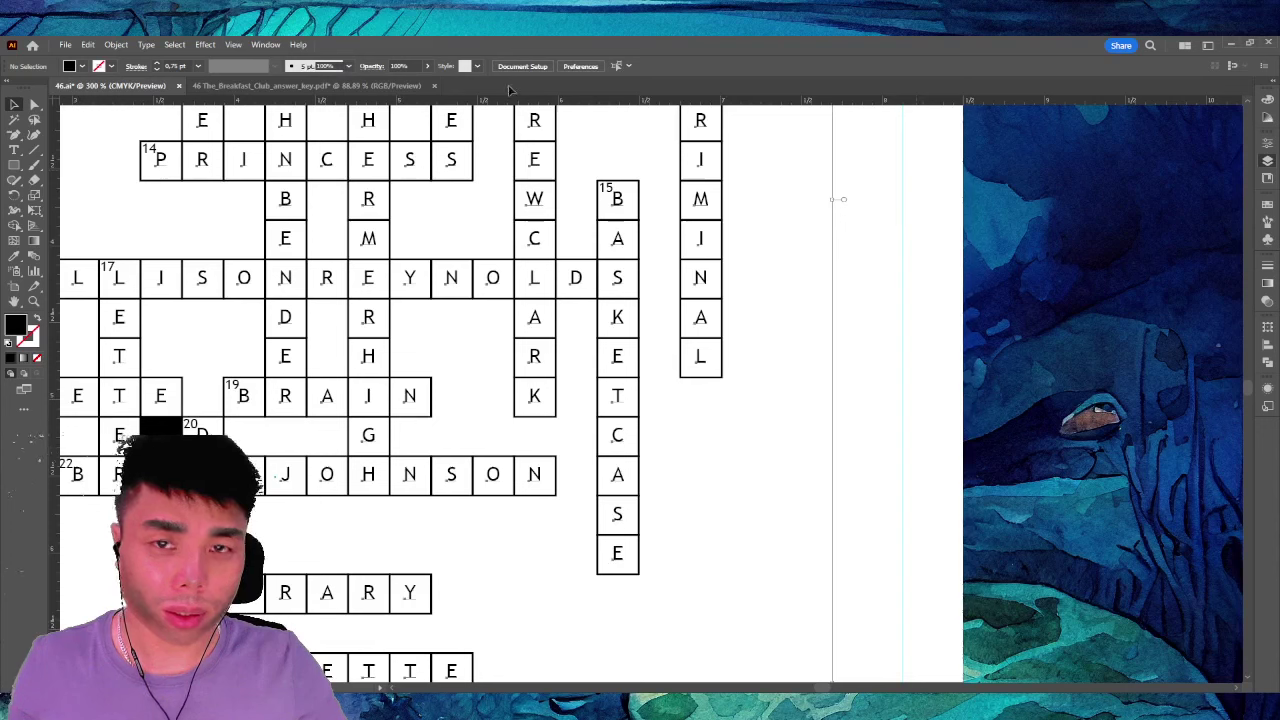
pyautogui.write('15')
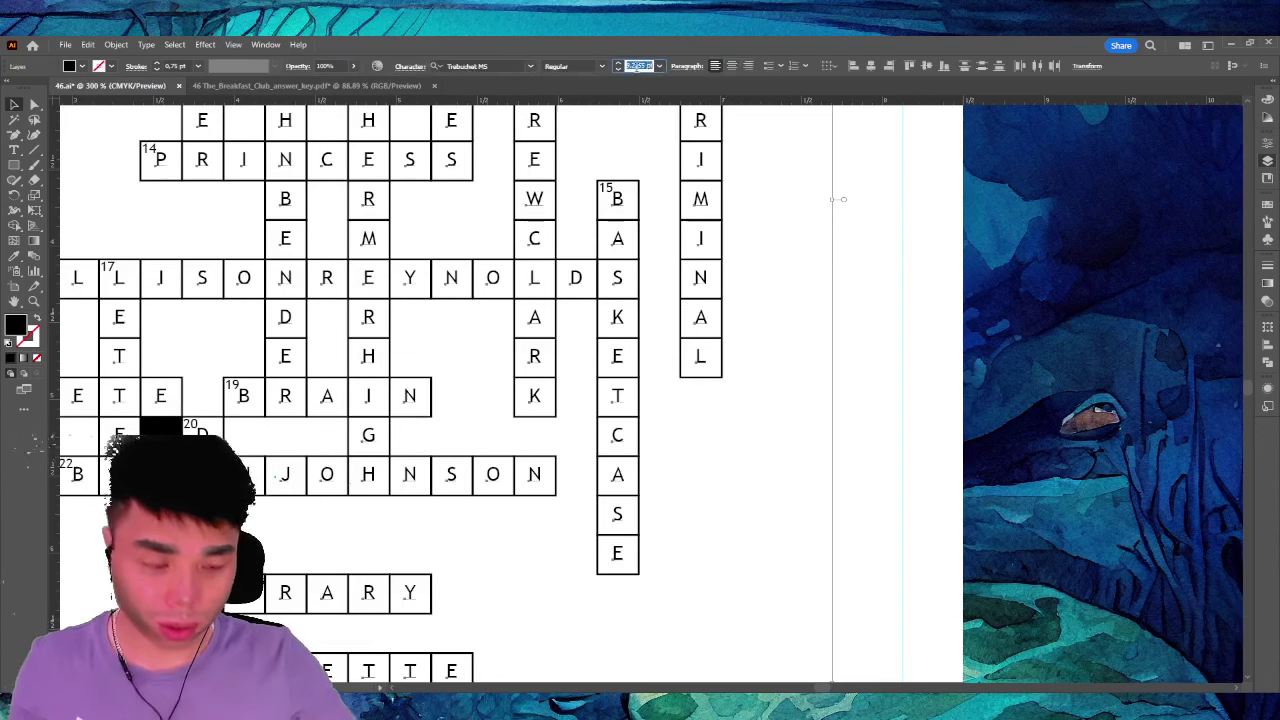
pyautogui.press('Return')
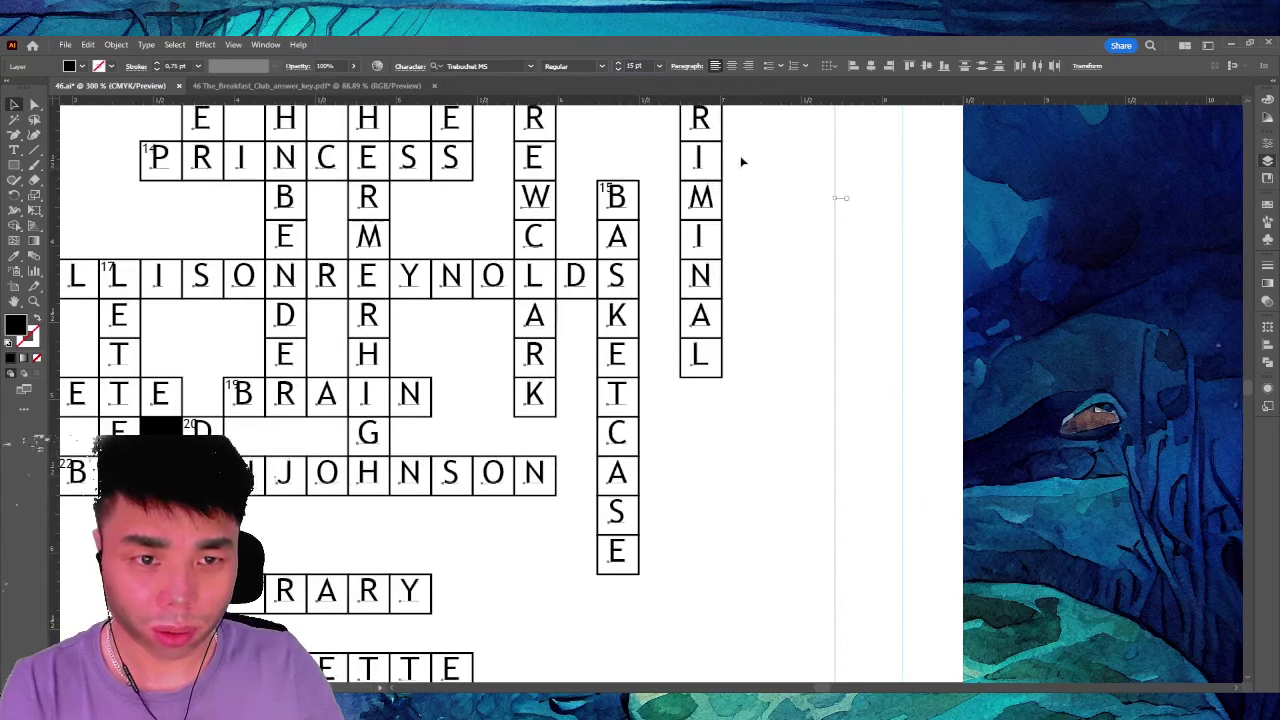
# Zoom out and remove all answer letters, leaving an empty numbered grid
pyautogui.scroll(1, 832, 204)
pyautogui.scroll(1, 818, 212)
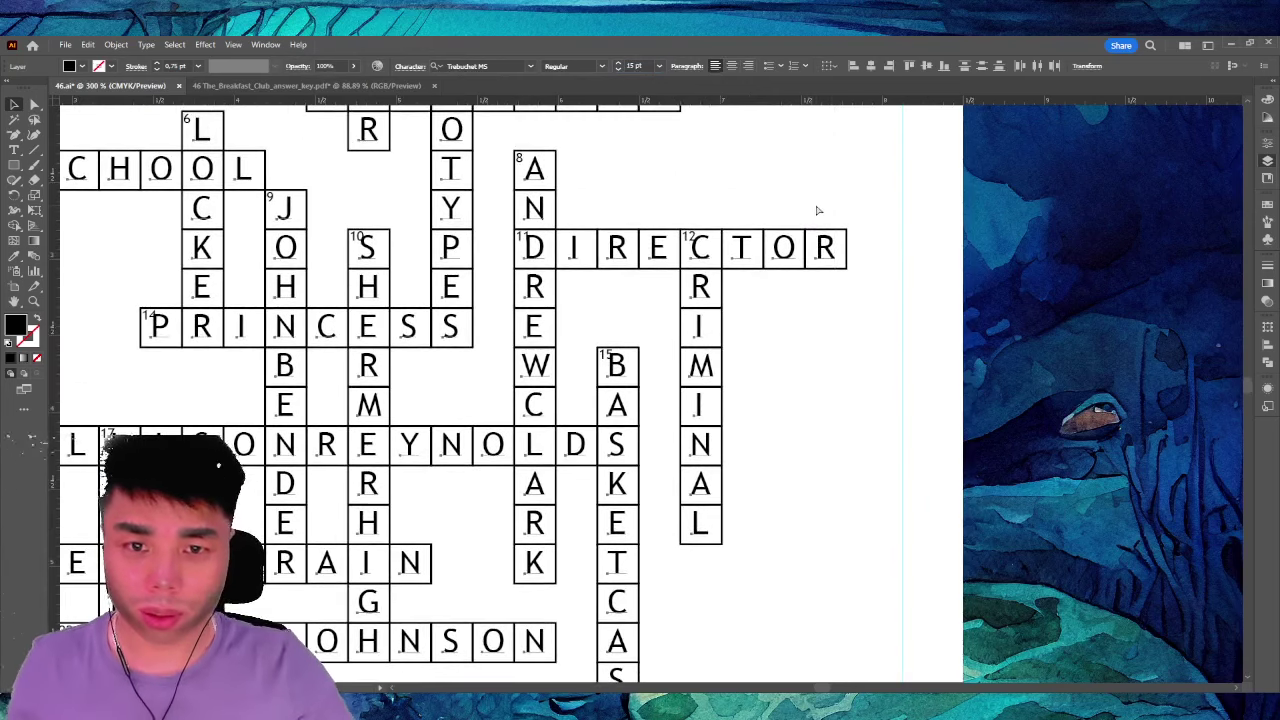
pyautogui.hotkey('ctrl', '-')
pyautogui.click(931, 210)
pyautogui.scroll(2, 900, 230)
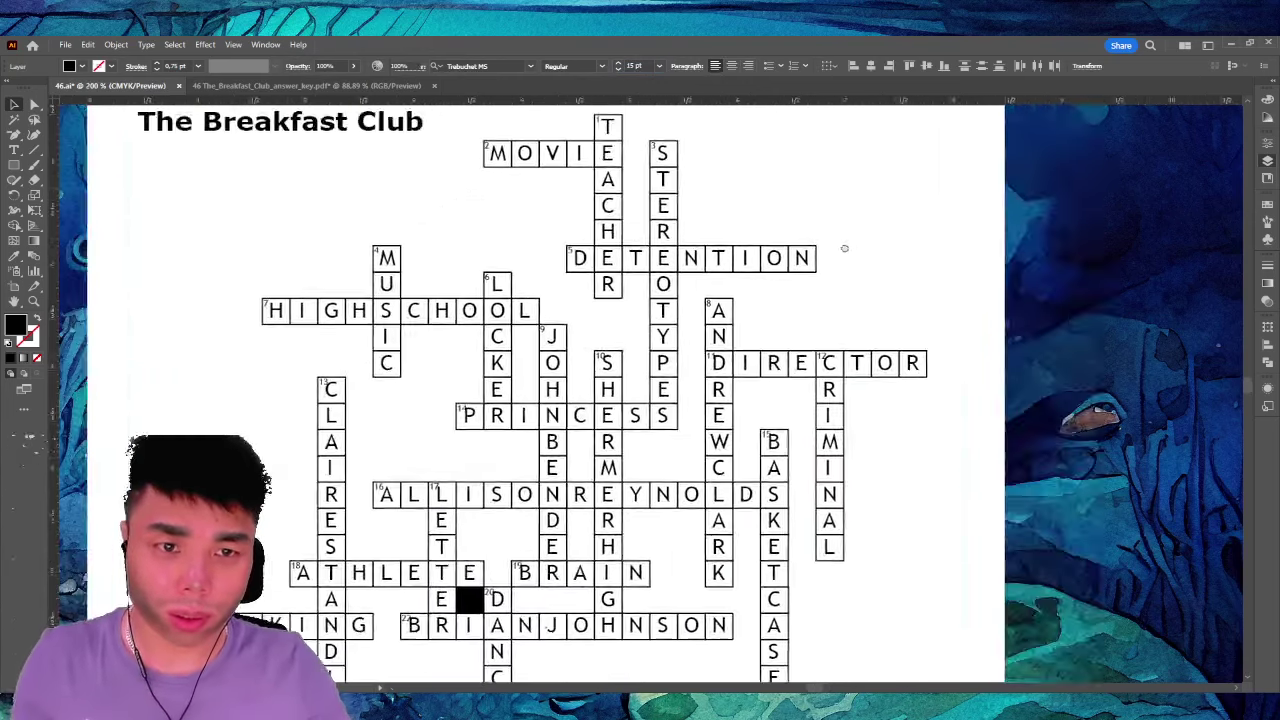
pyautogui.hscroll(3, 860, 260)
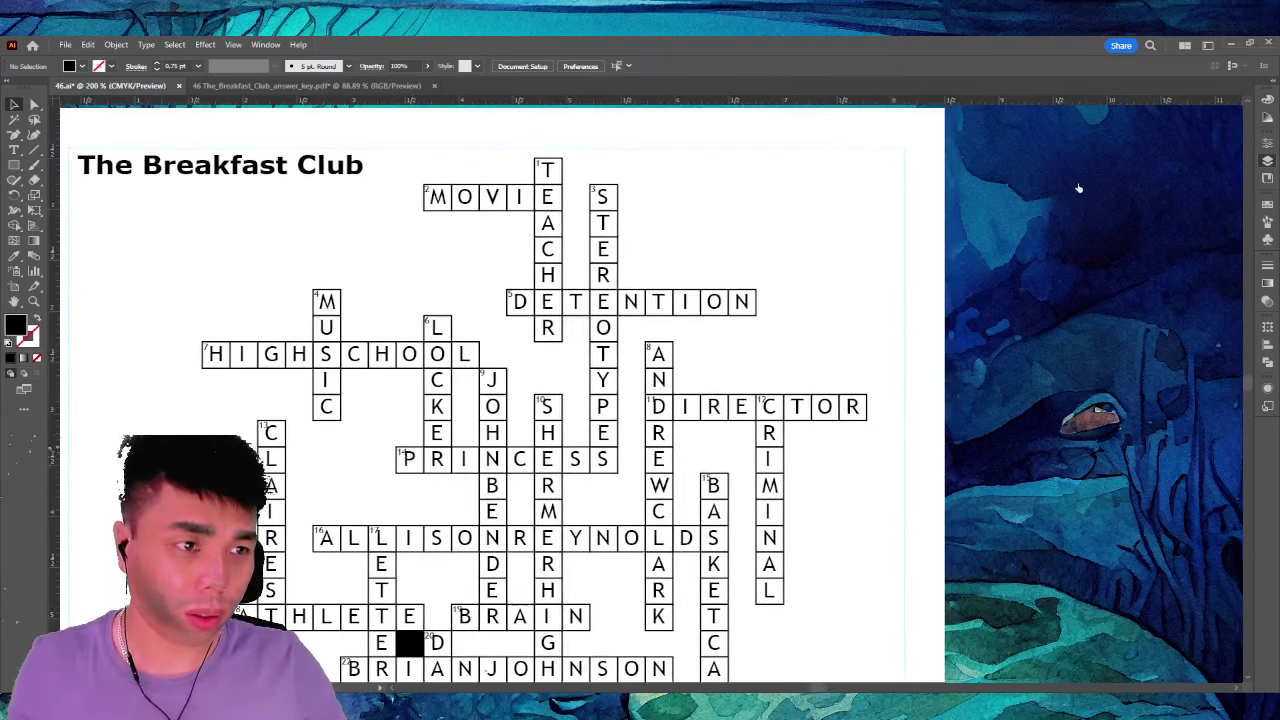
pyautogui.hotkey('ctrl', 'z')
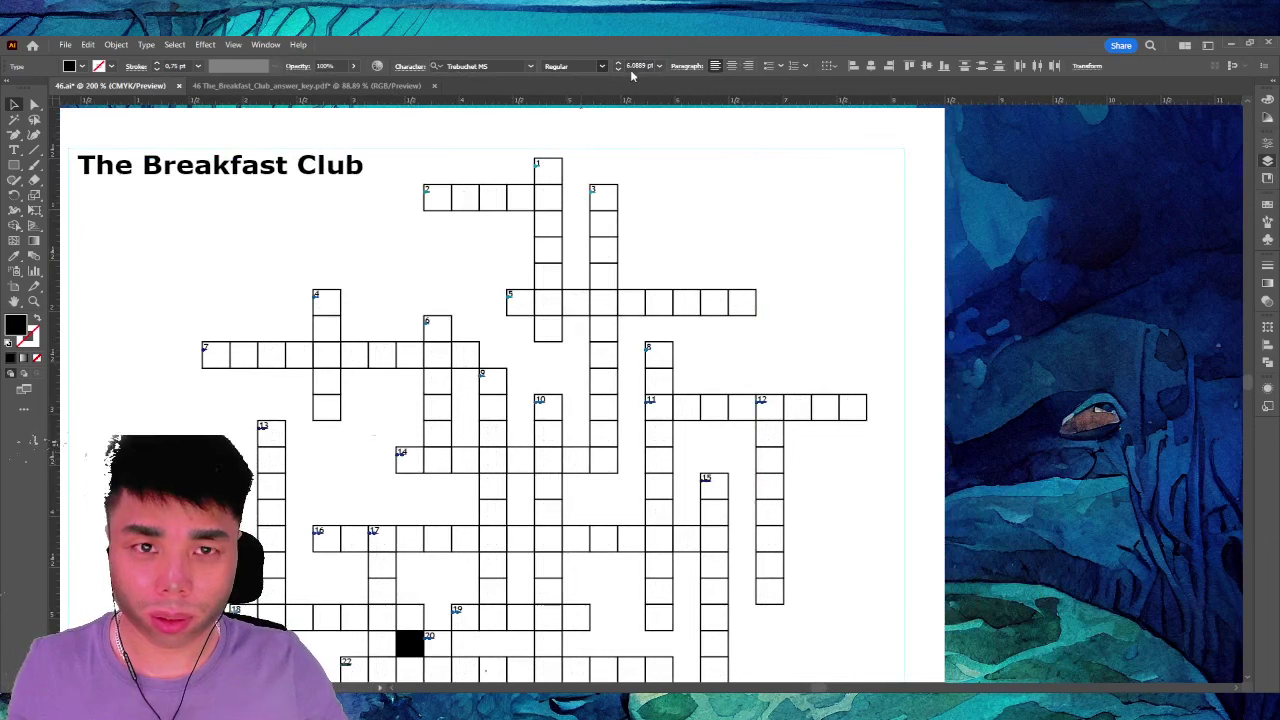
# Set the clue numbers to 16 pt, raise them with a baseline shift, and nudge them right
pyautogui.write('1')
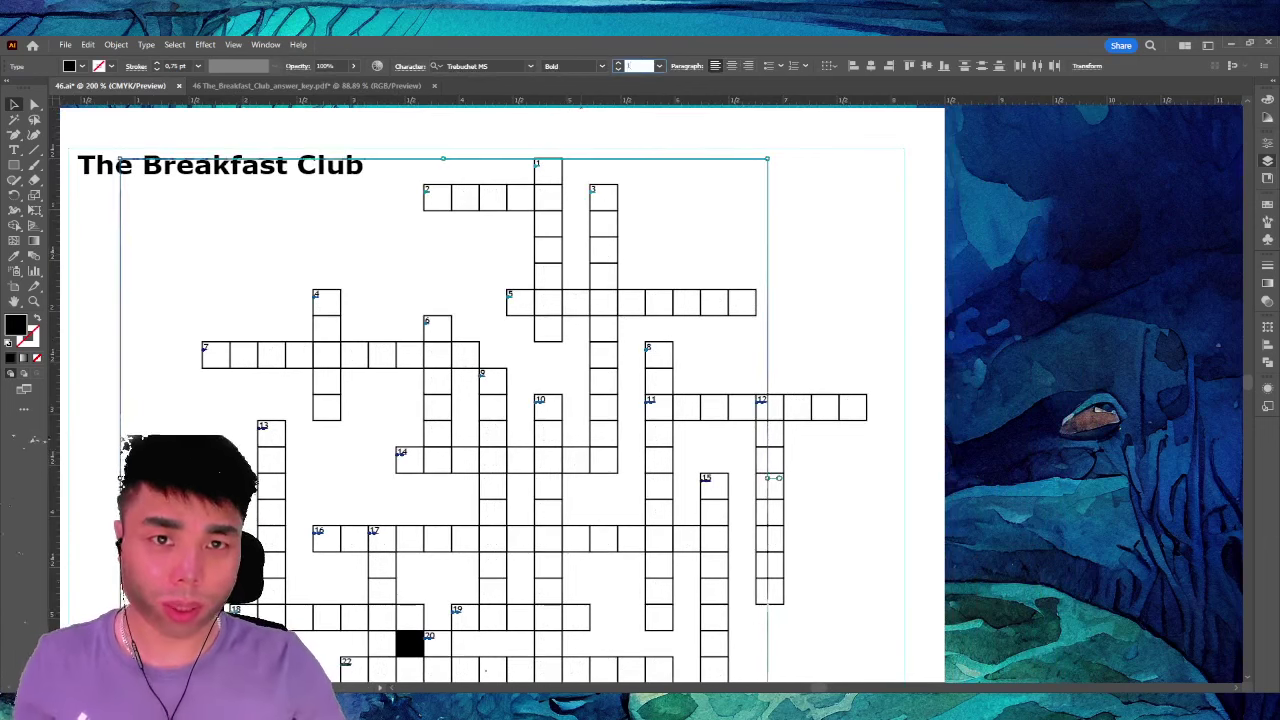
pyautogui.write('6')
pyautogui.press('Return')
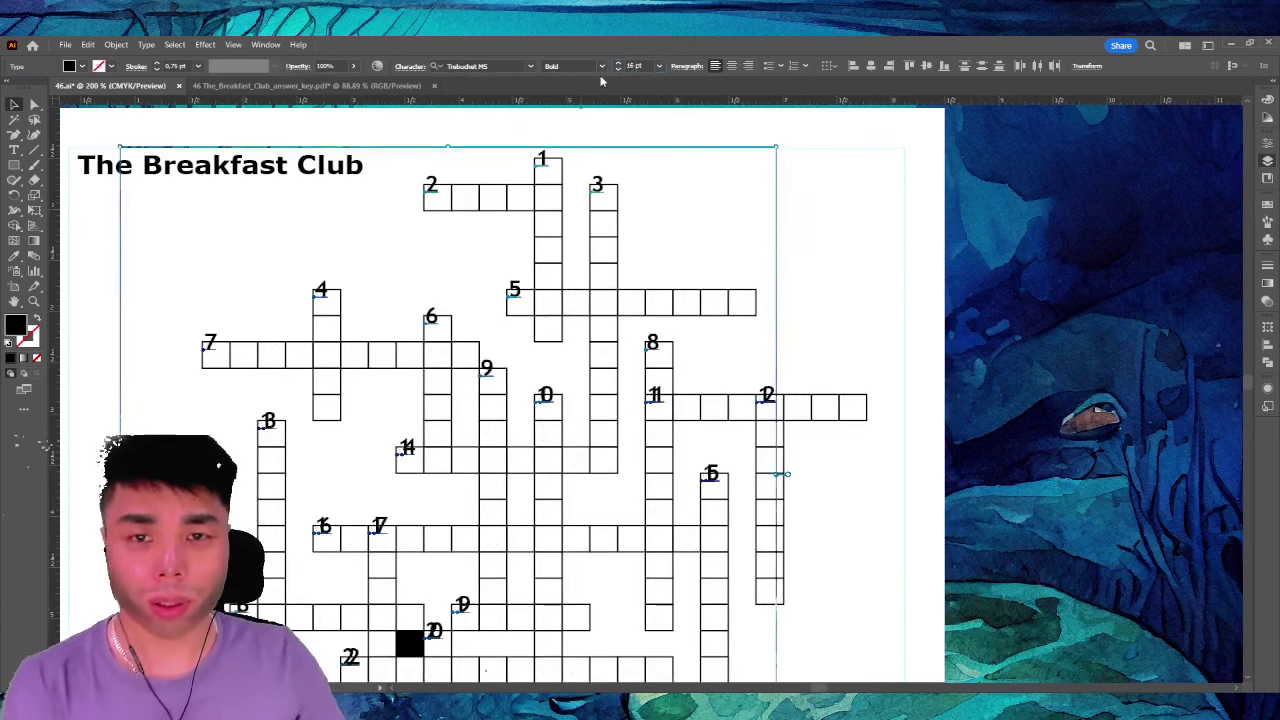
pyautogui.hotkey('alt', 'shift', 'Up')
pyautogui.hotkey('alt', 'shift', 'Up')
pyautogui.hotkey('alt', 'shift', 'Up')
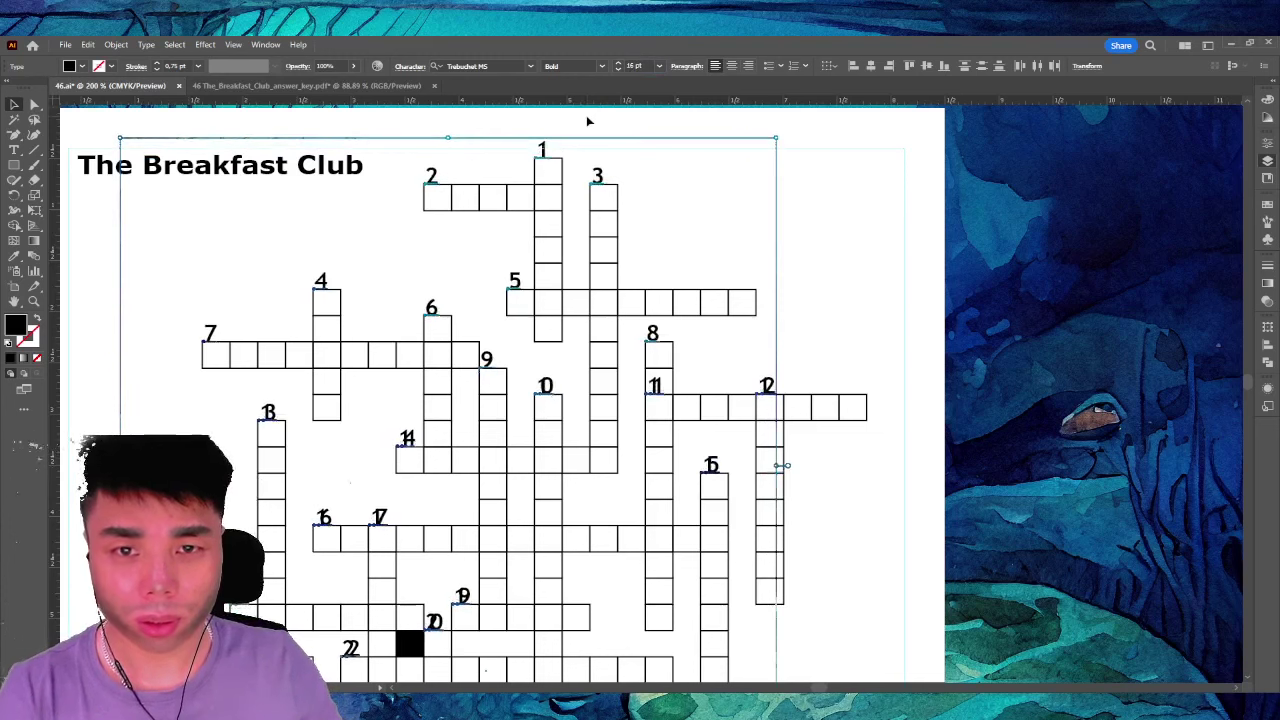
pyautogui.press('Right')
pyautogui.press('Right')
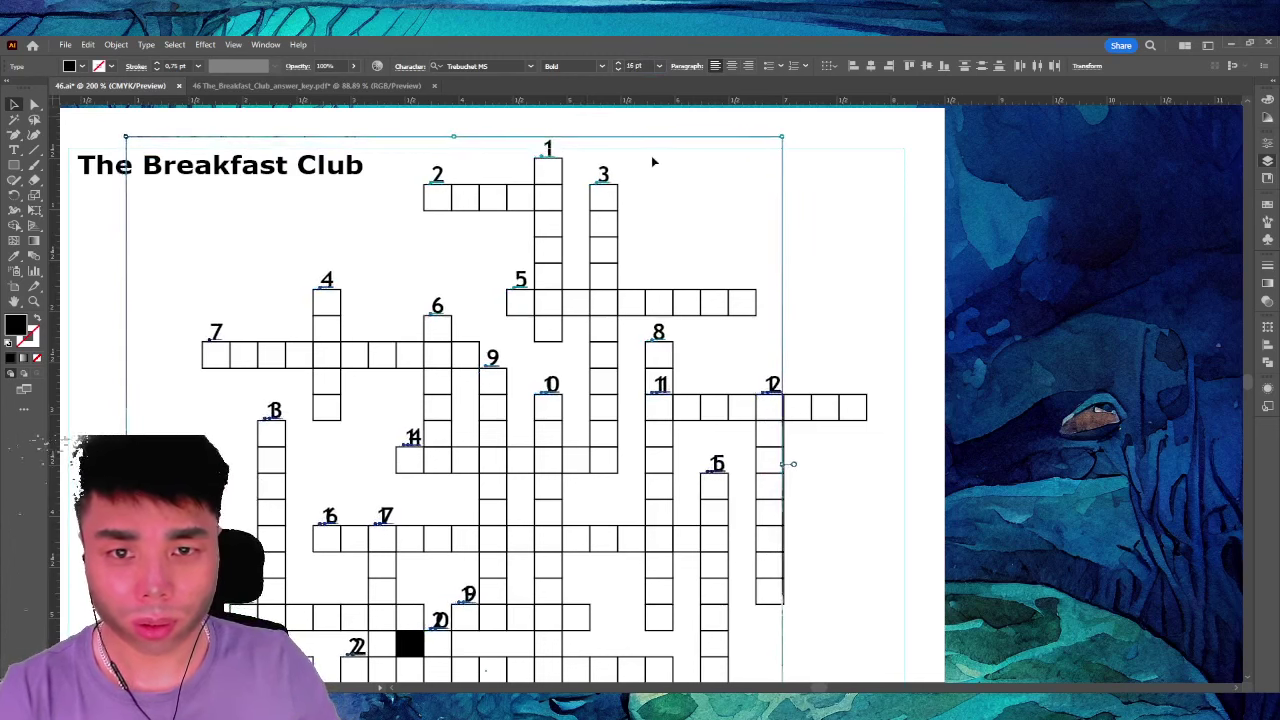
pyautogui.click(651, 155)
# Move clue numbers 1, 2, 5 and 7 beside their starting squares
pyautogui.moveTo(447, 181); pyautogui.dragTo(424, 203)
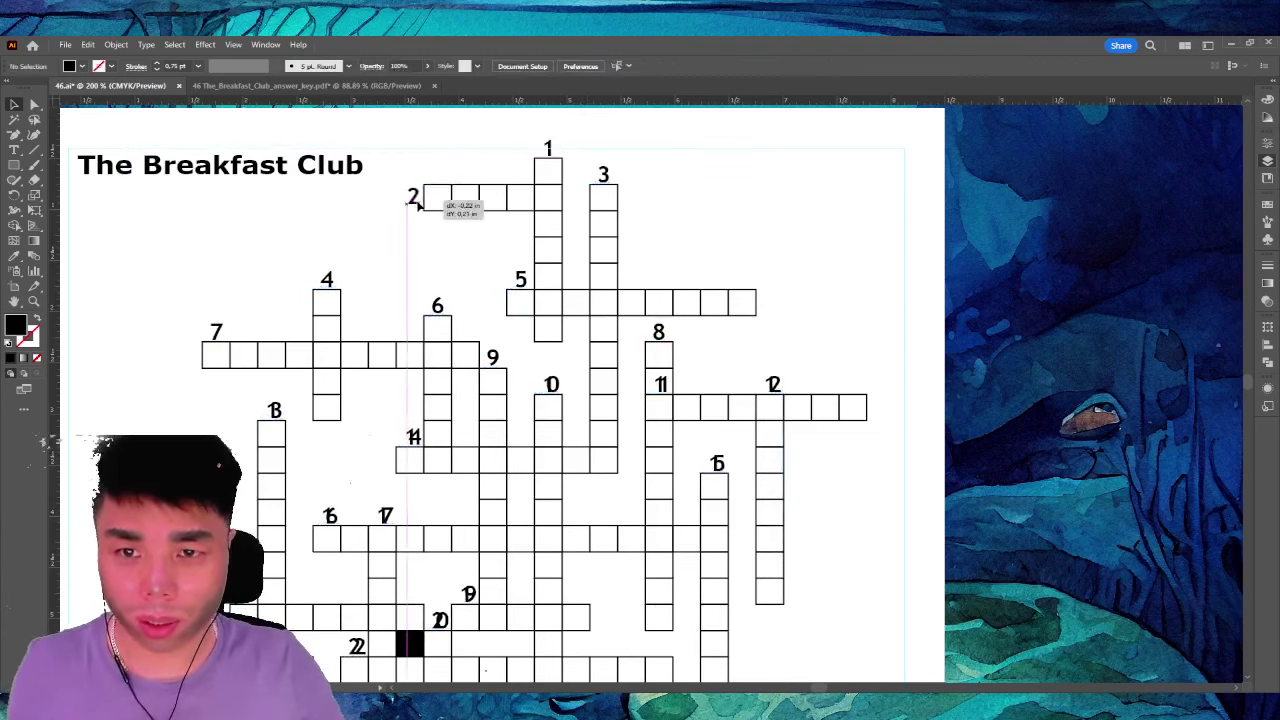
pyautogui.moveTo(547, 150); pyautogui.dragTo(527, 168)
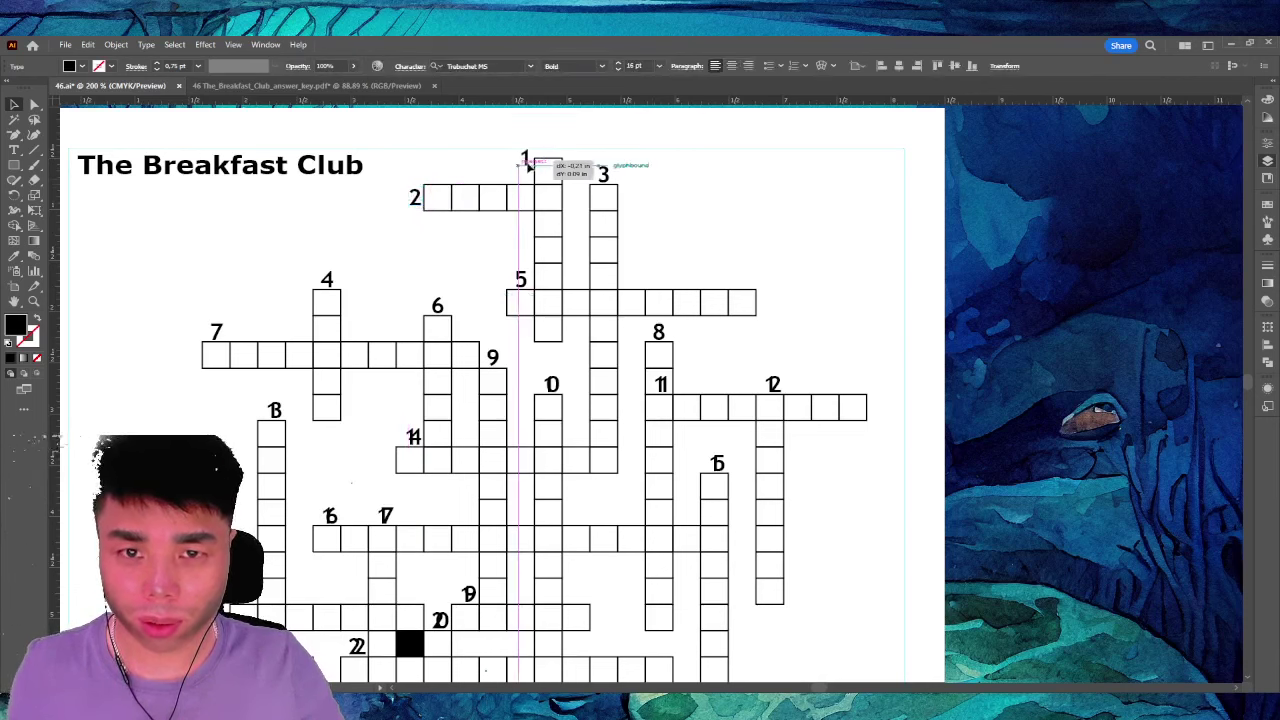
pyautogui.scroll(-3, 663, 206)
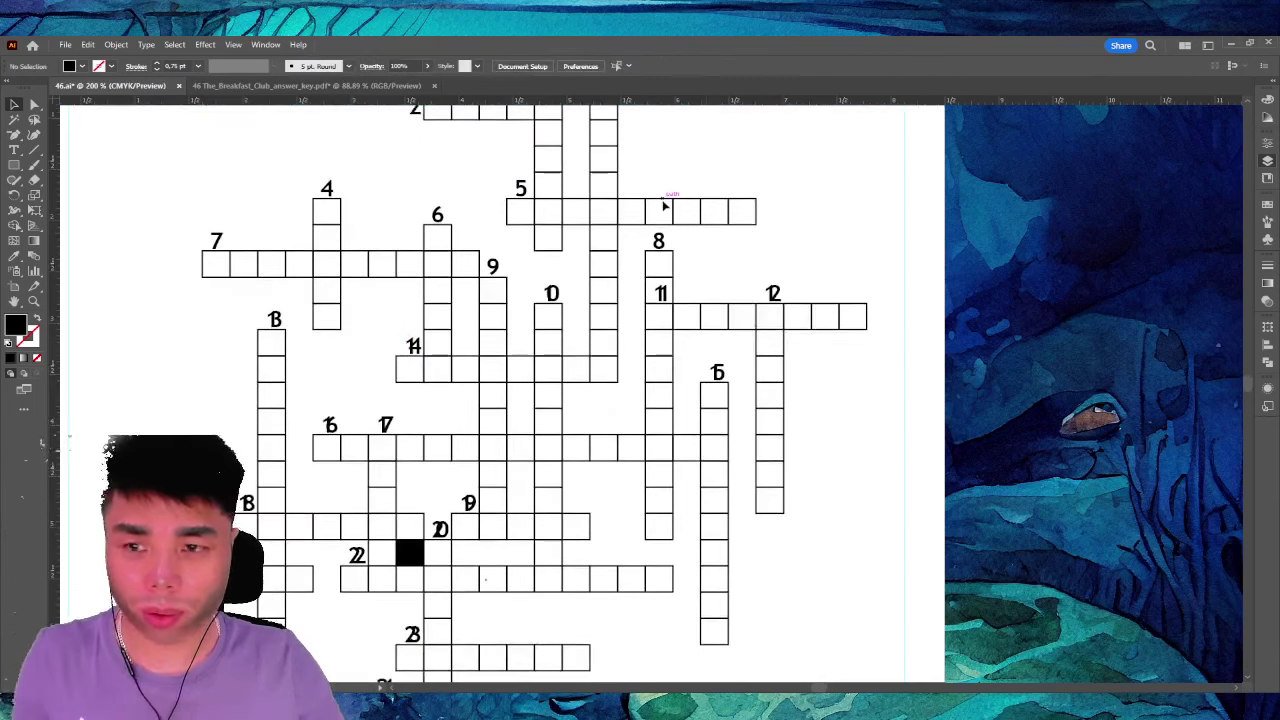
pyautogui.moveTo(219, 242); pyautogui.dragTo(197, 265)
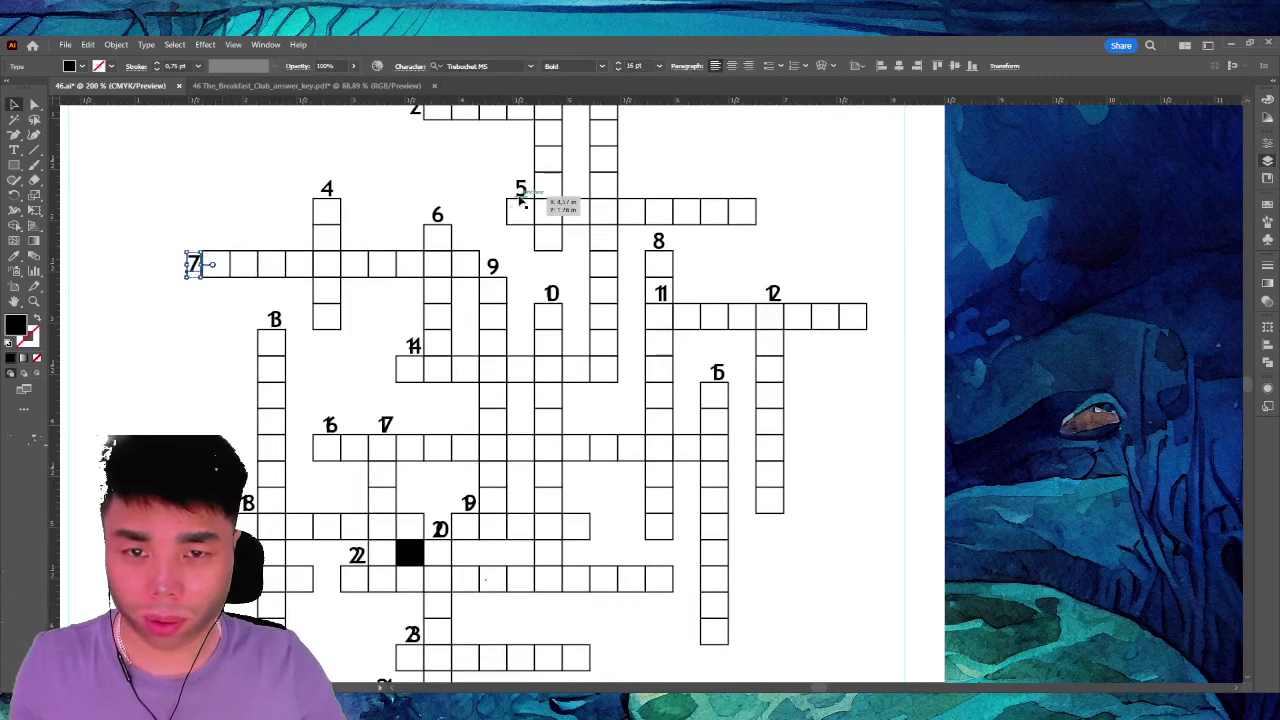
pyautogui.moveTo(521, 200); pyautogui.dragTo(497, 220)
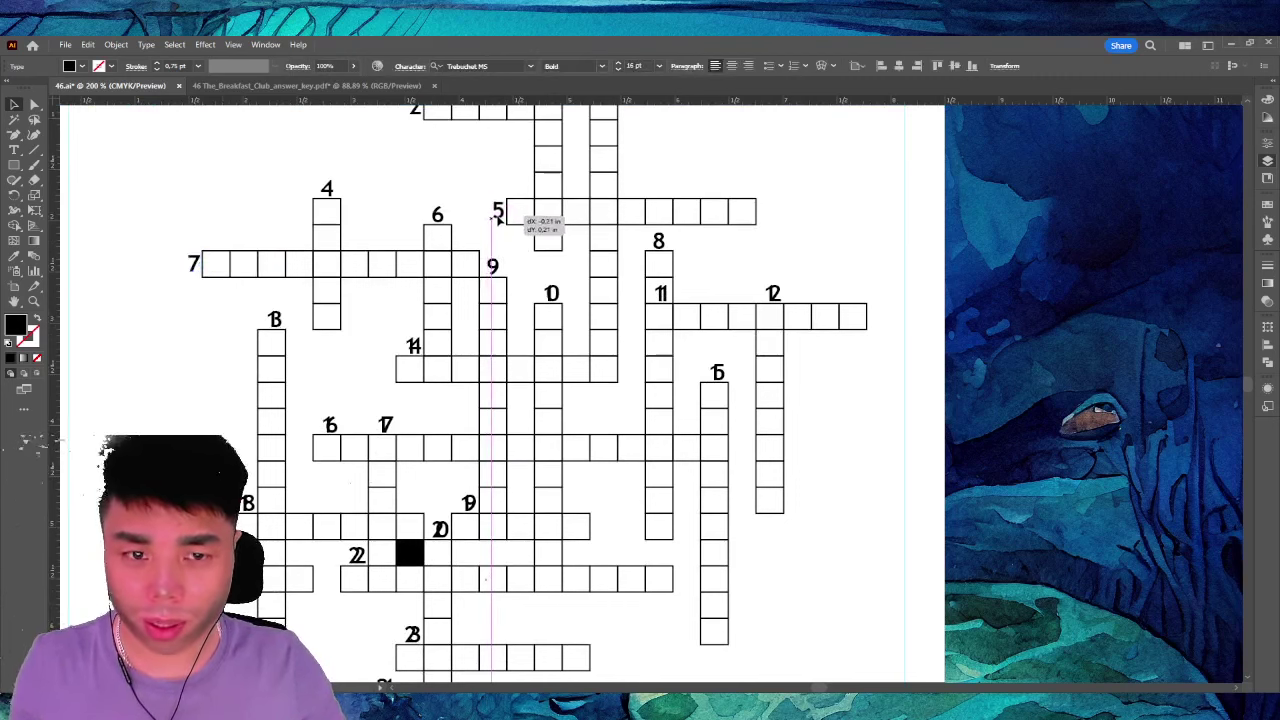
# Nudge clue numbers 13 and 18, centering 13 above its column and placing 18 beside its row
pyautogui.click(276, 320)
pyautogui.scroll(-1, 285, 280)
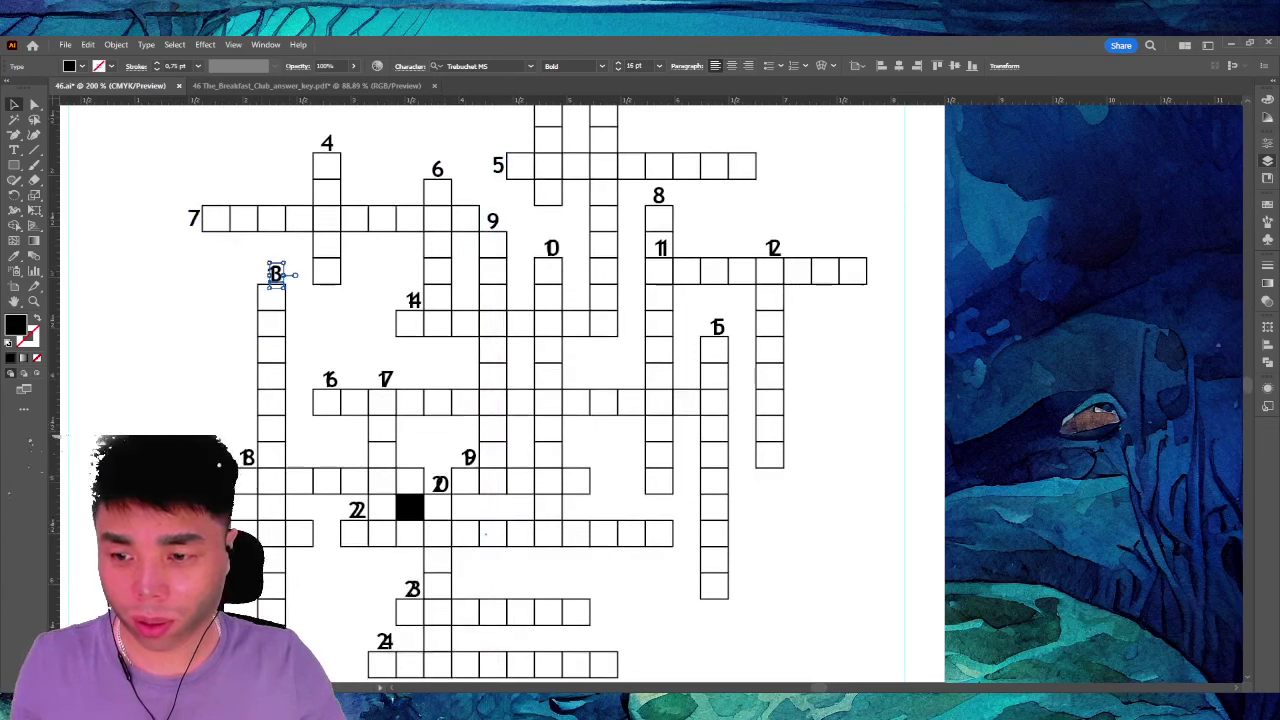
pyautogui.keyDown('shift'); pyautogui.click(247, 457); pyautogui.keyUp('shift')
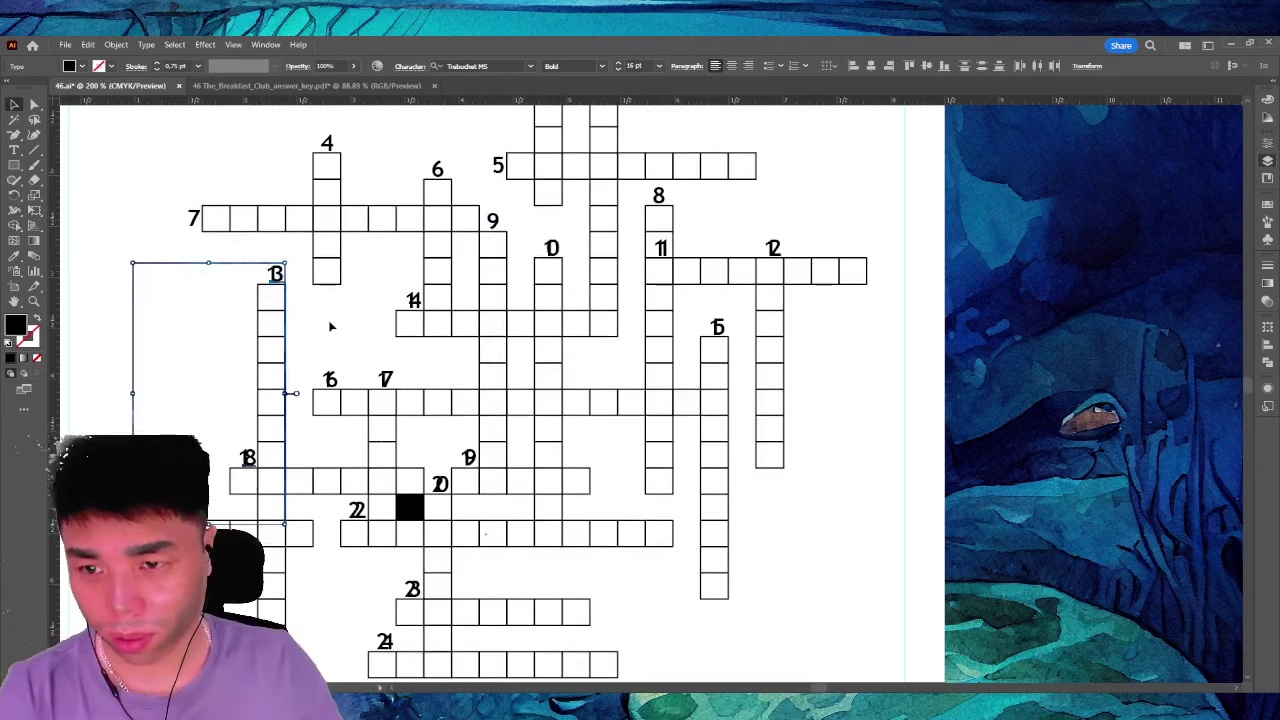
pyautogui.press('Right')
pyautogui.click(246, 266)
pyautogui.click(280, 276)
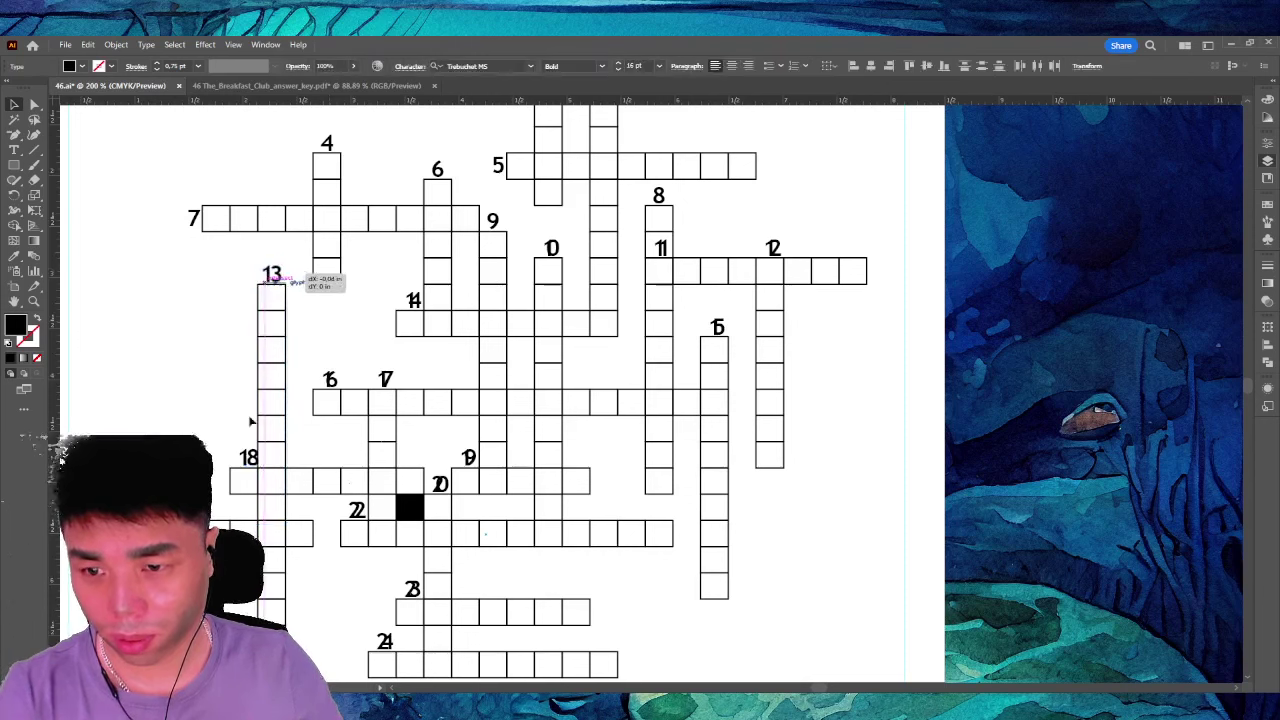
pyautogui.moveTo(287, 276); pyautogui.dragTo(283, 276)
pyautogui.moveTo(252, 467)
pyautogui.mouseDown()
pyautogui.moveTo(218, 479)
pyautogui.moveTo(238, 476)
pyautogui.mouseUp()
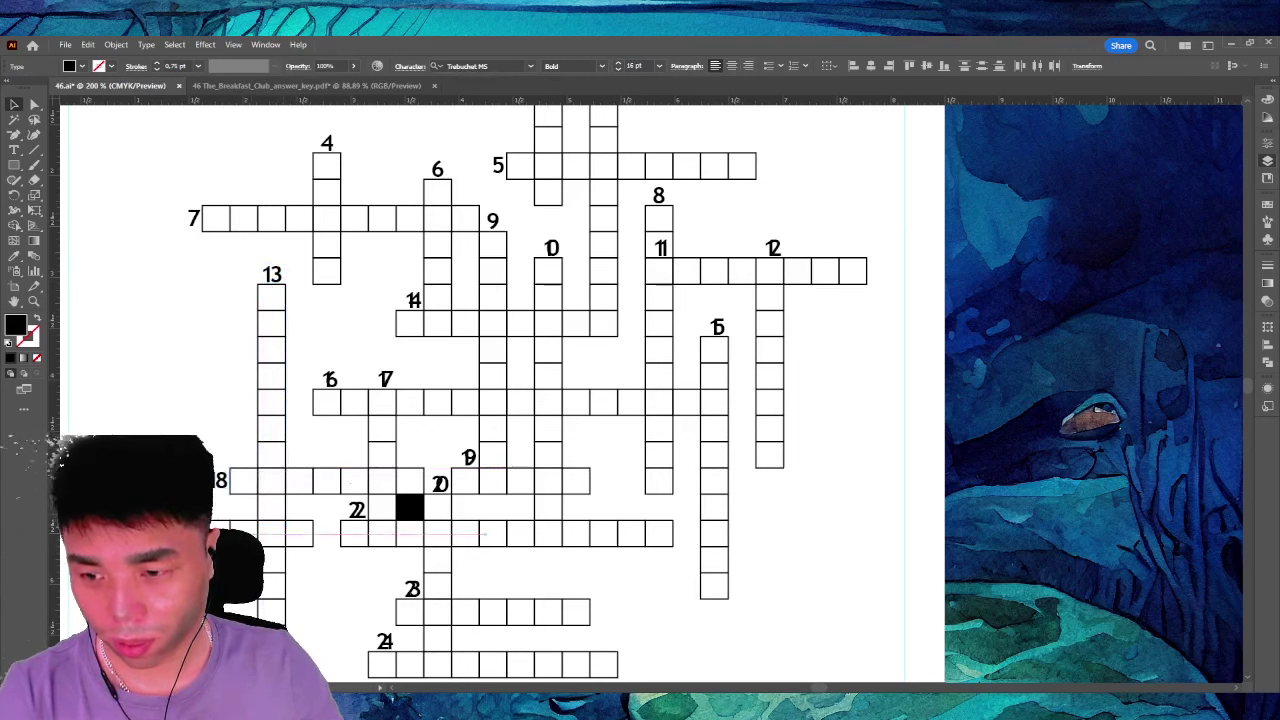
pyautogui.click(330, 440)
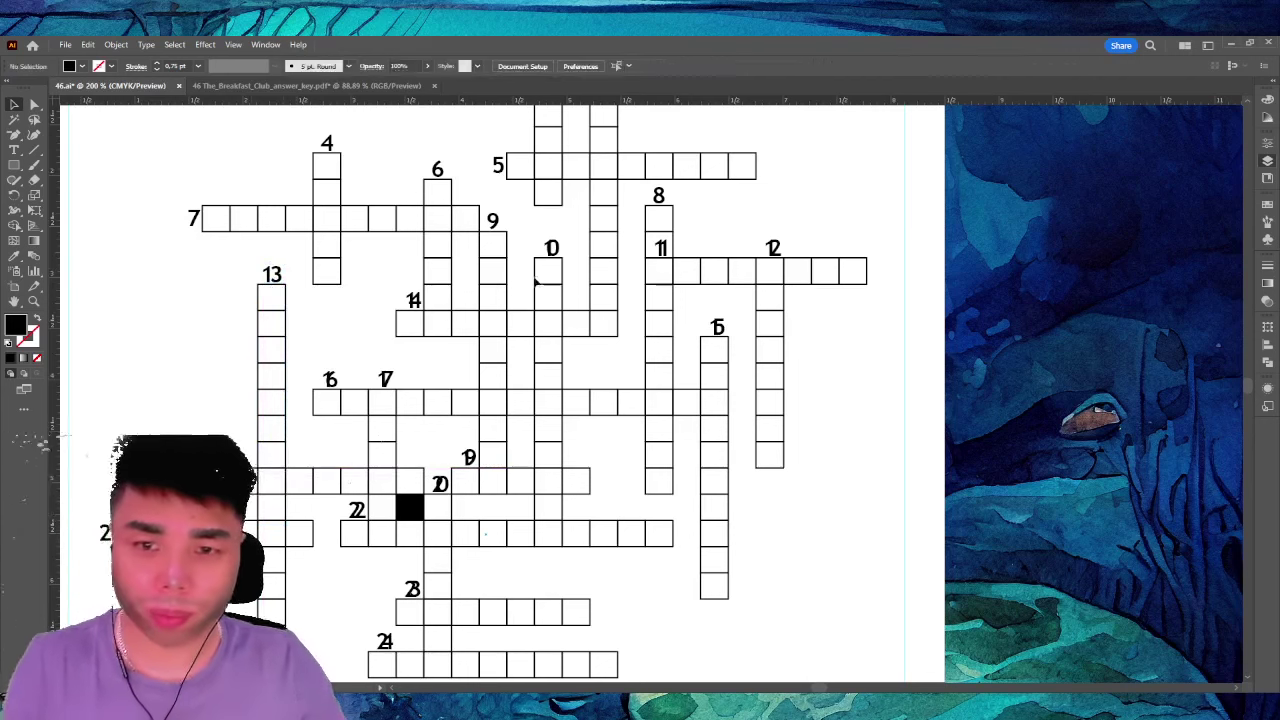
# Space out the digits of clues 14, 16 and 17 and align each with its starting square
pyautogui.click(414, 302)
pyautogui.keyDown('shift'); pyautogui.click(386, 380); pyautogui.keyUp('shift')
pyautogui.keyDown('shift'); pyautogui.click(330, 380); pyautogui.keyUp('shift')
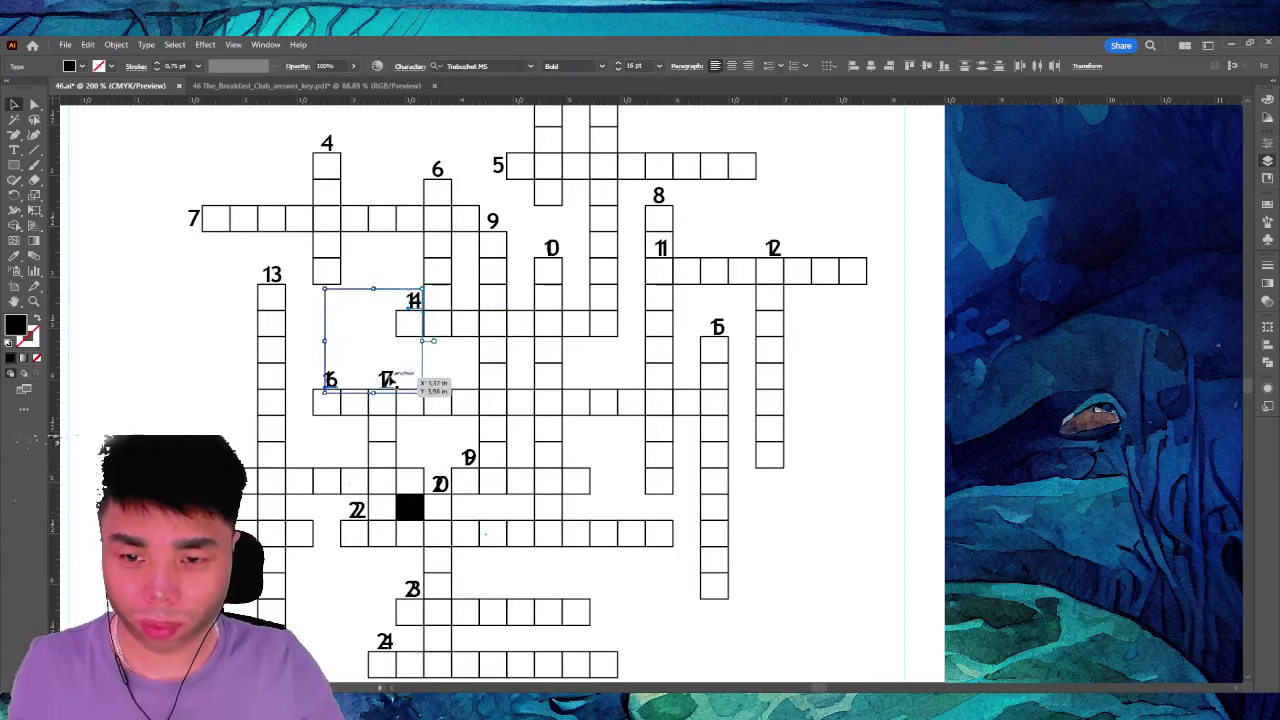
pyautogui.press('Right')
pyautogui.click(462, 368)
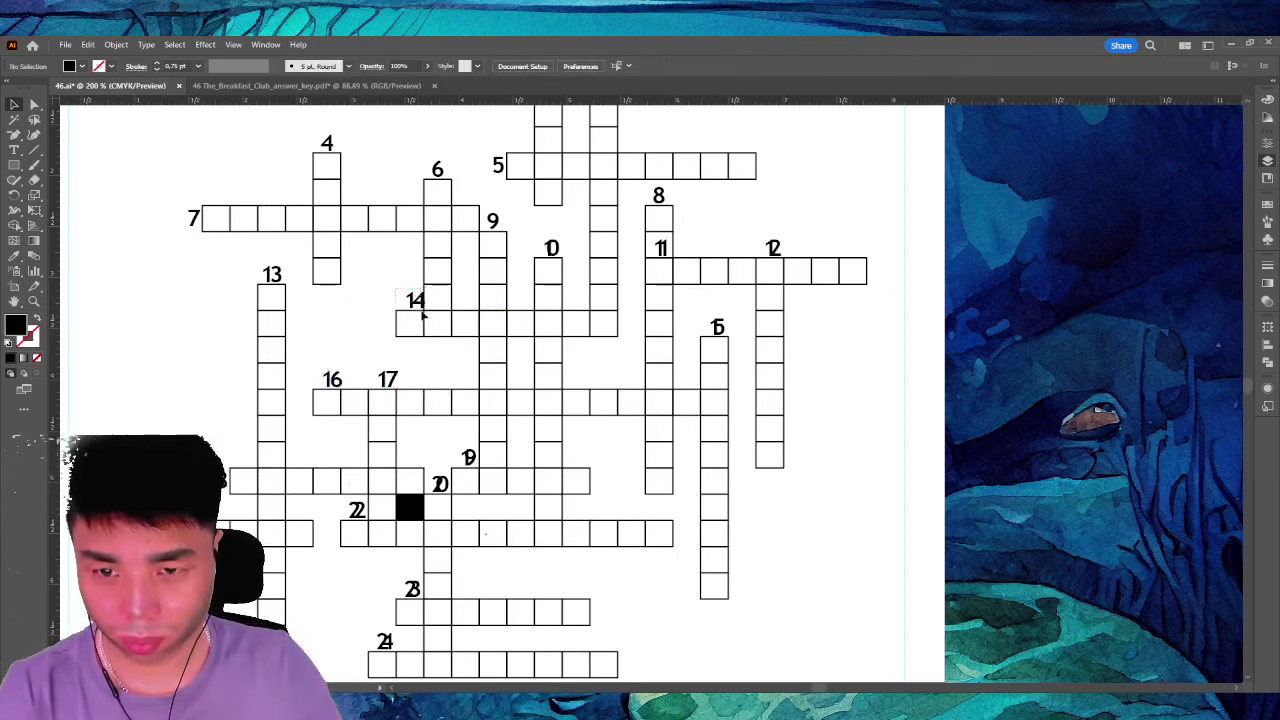
pyautogui.moveTo(415, 302); pyautogui.dragTo(387, 326)
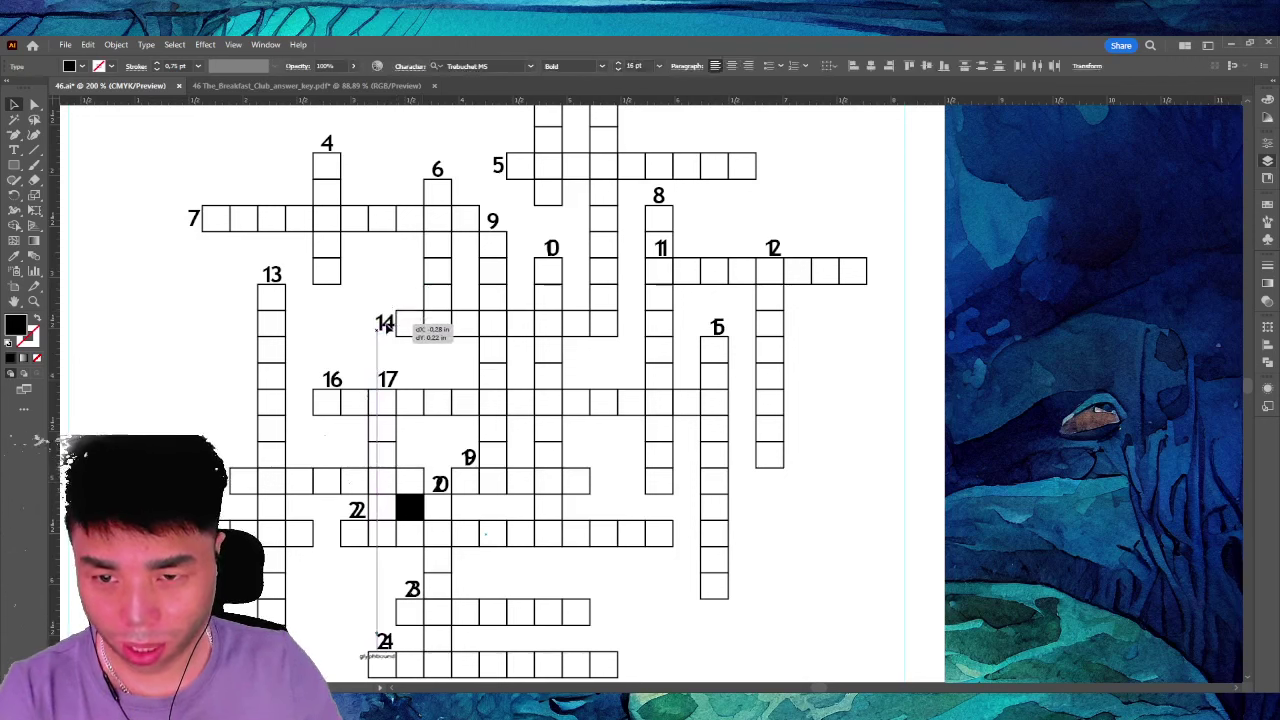
pyautogui.click(333, 382)
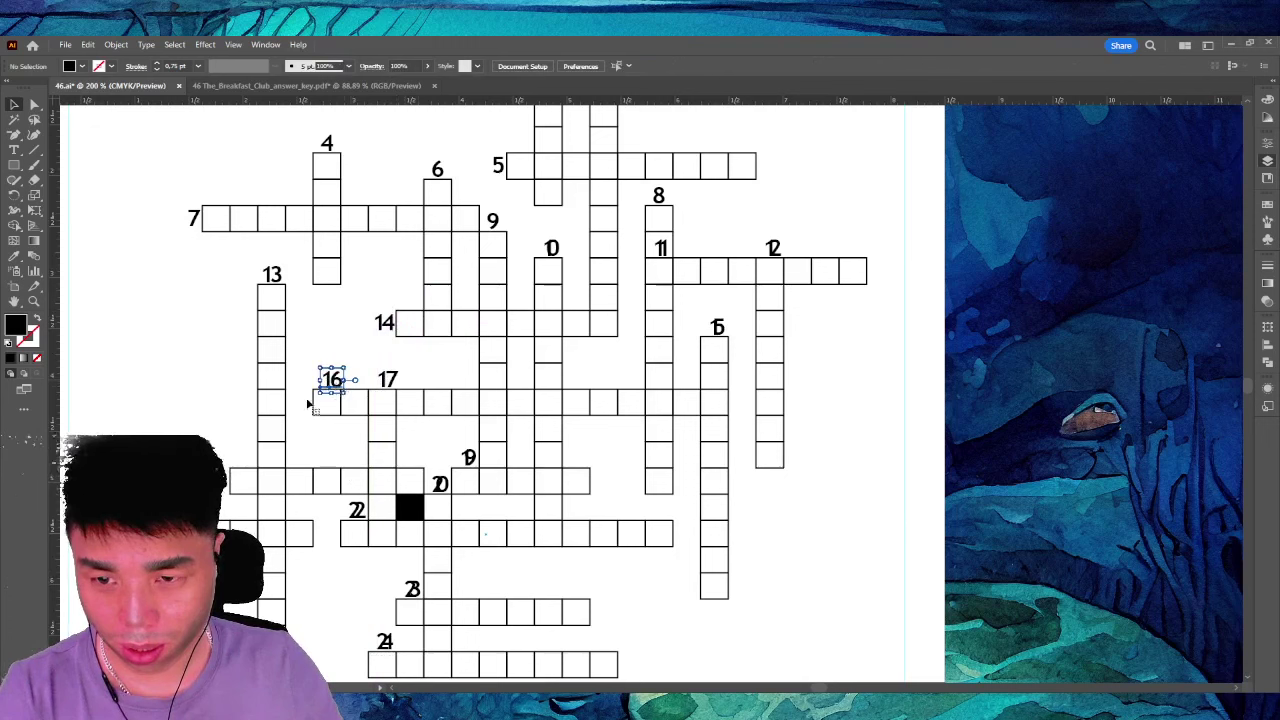
pyautogui.moveTo(334, 384); pyautogui.dragTo(305, 403)
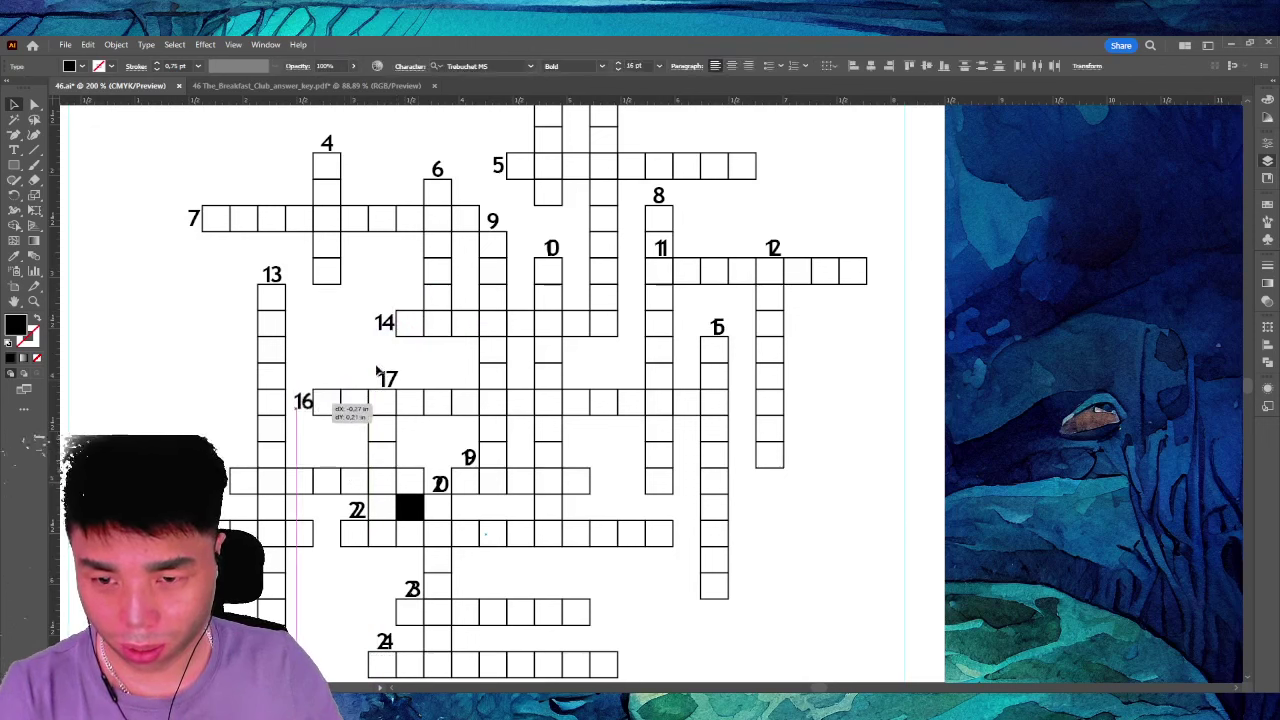
pyautogui.moveTo(384, 379); pyautogui.dragTo(424, 382)
pyautogui.click(460, 351)
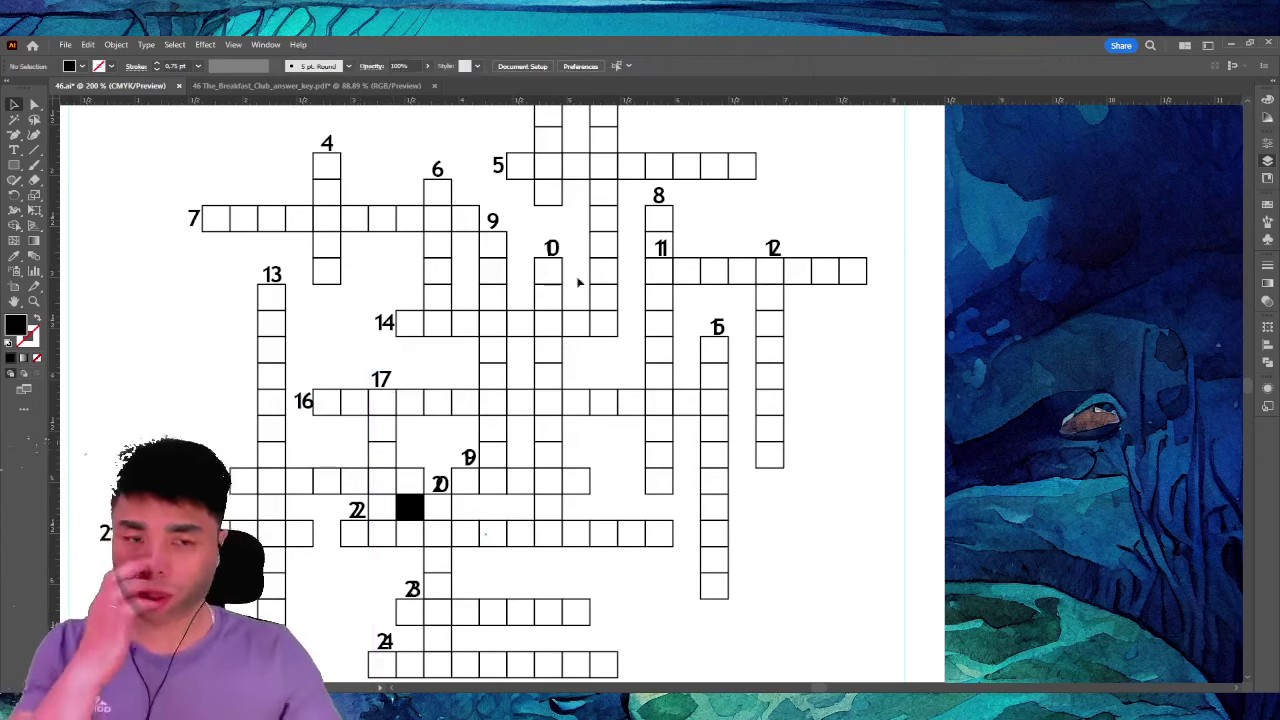
# Center clue numbers 10 and 12 above their columns and move 11 beside its row
pyautogui.scroll(1, 618, 277)
pyautogui.scroll(1, 526, 234)
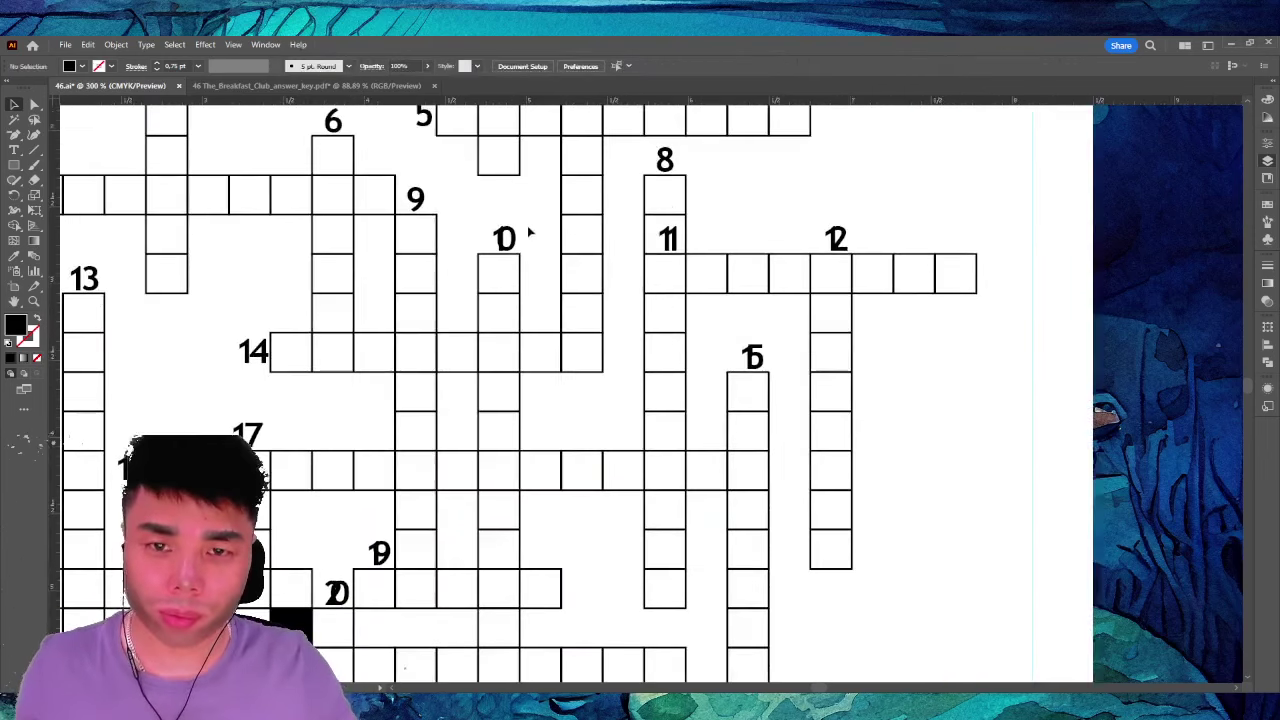
pyautogui.moveTo(508, 240); pyautogui.dragTo(852, 255)
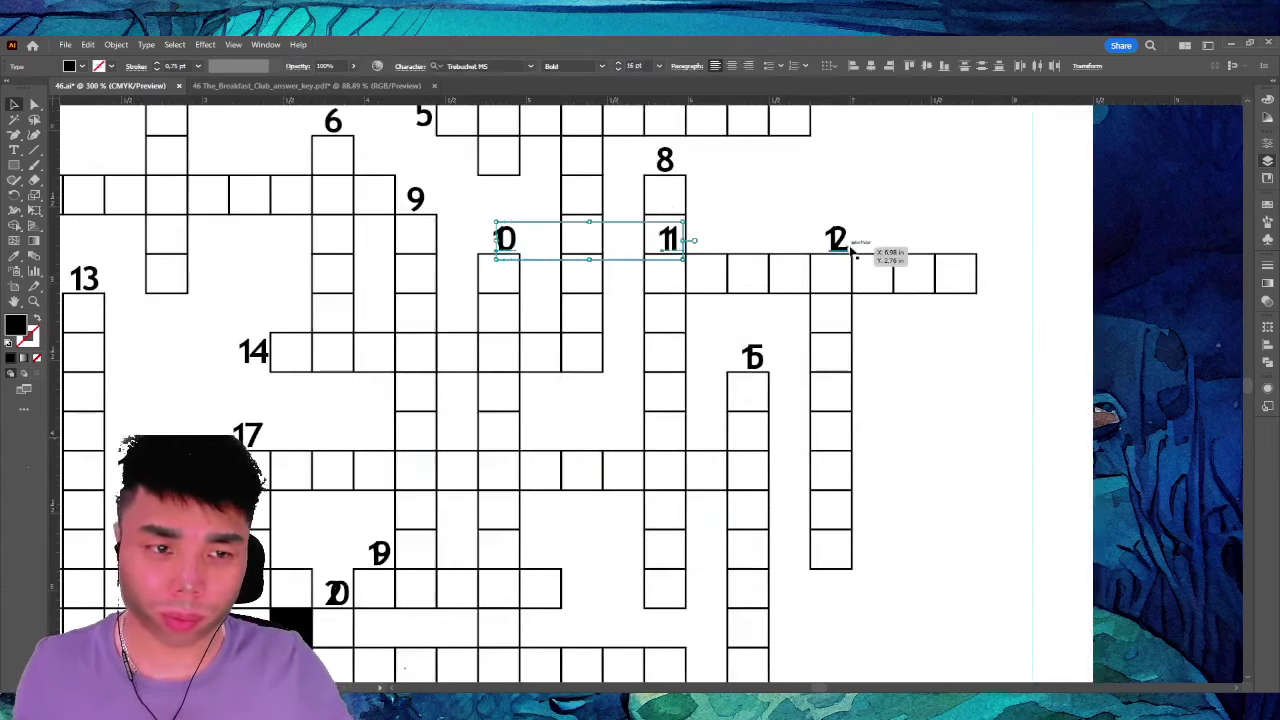
pyautogui.click(855, 175)
pyautogui.click(492, 228)
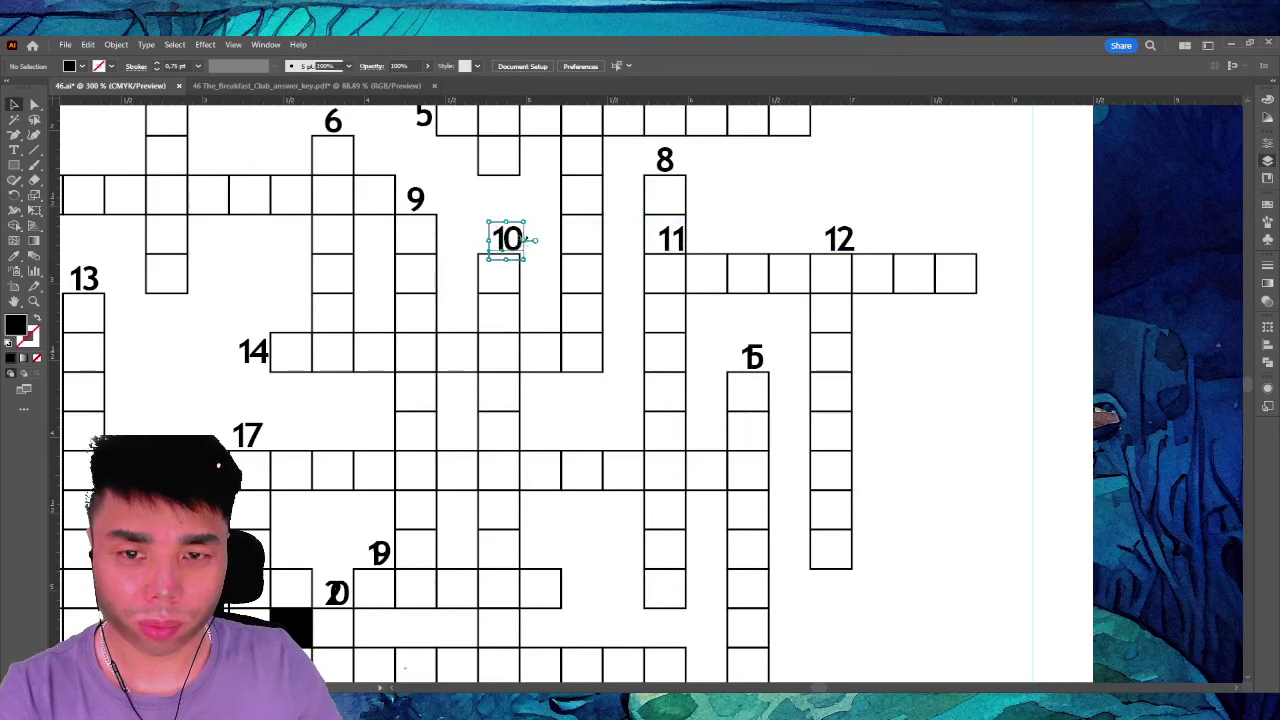
pyautogui.moveTo(508, 241); pyautogui.dragTo(496, 242)
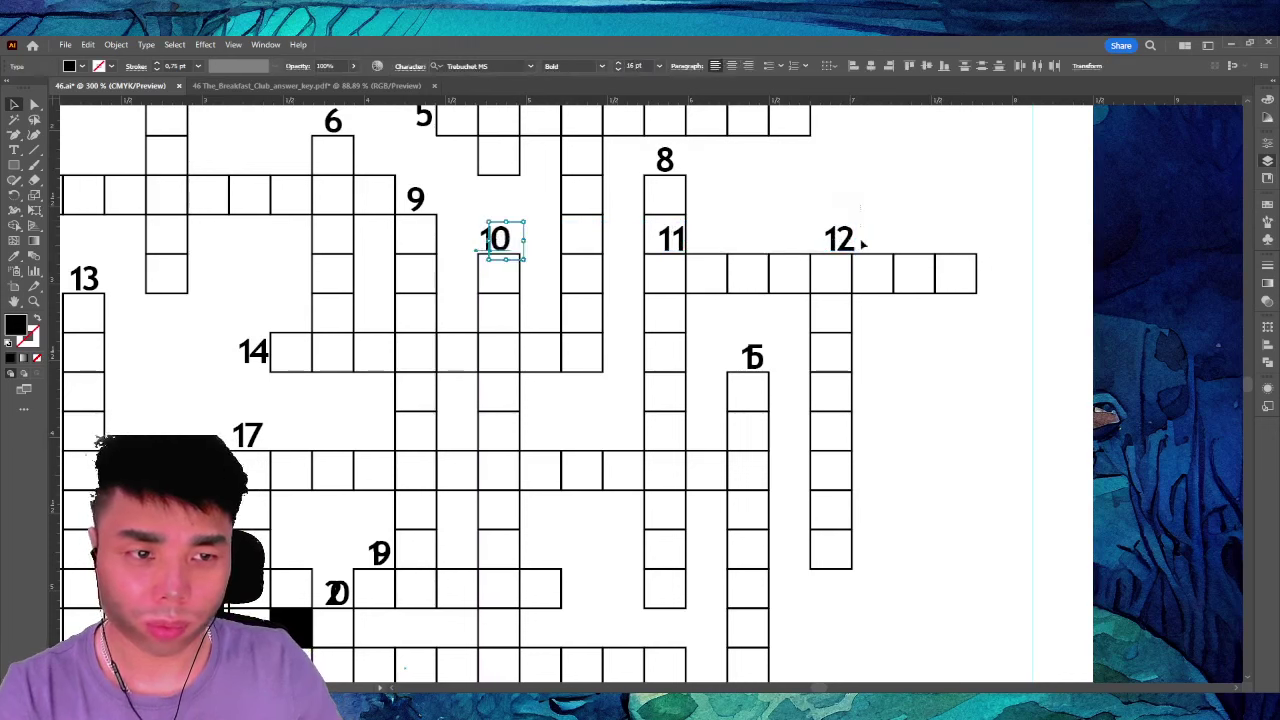
pyautogui.moveTo(848, 242); pyautogui.dragTo(835, 248)
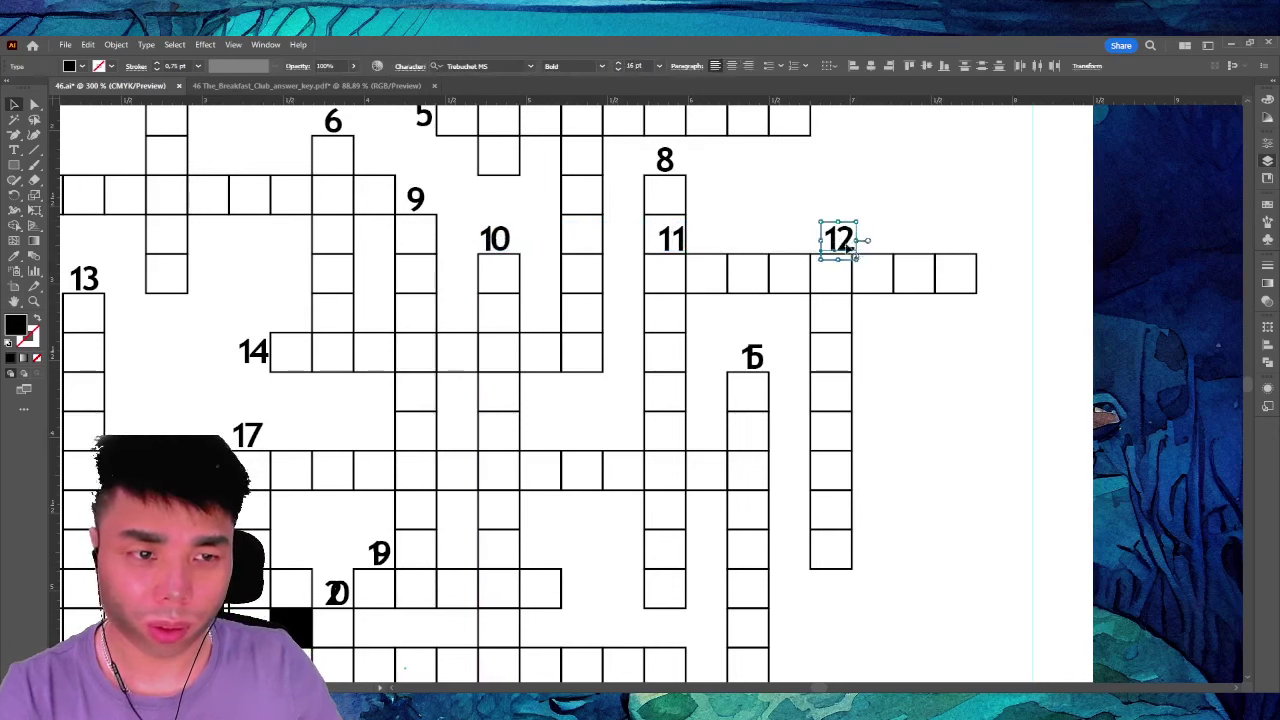
pyautogui.click(658, 252)
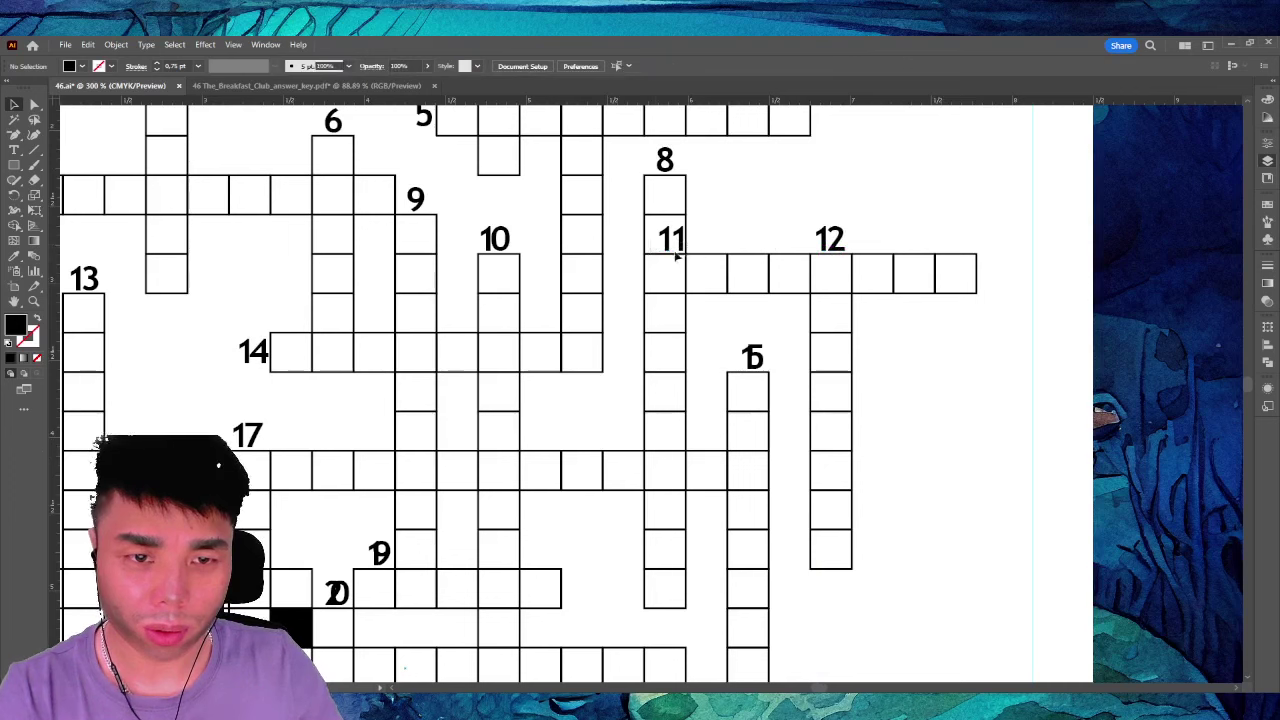
pyautogui.moveTo(656, 258); pyautogui.dragTo(626, 283)
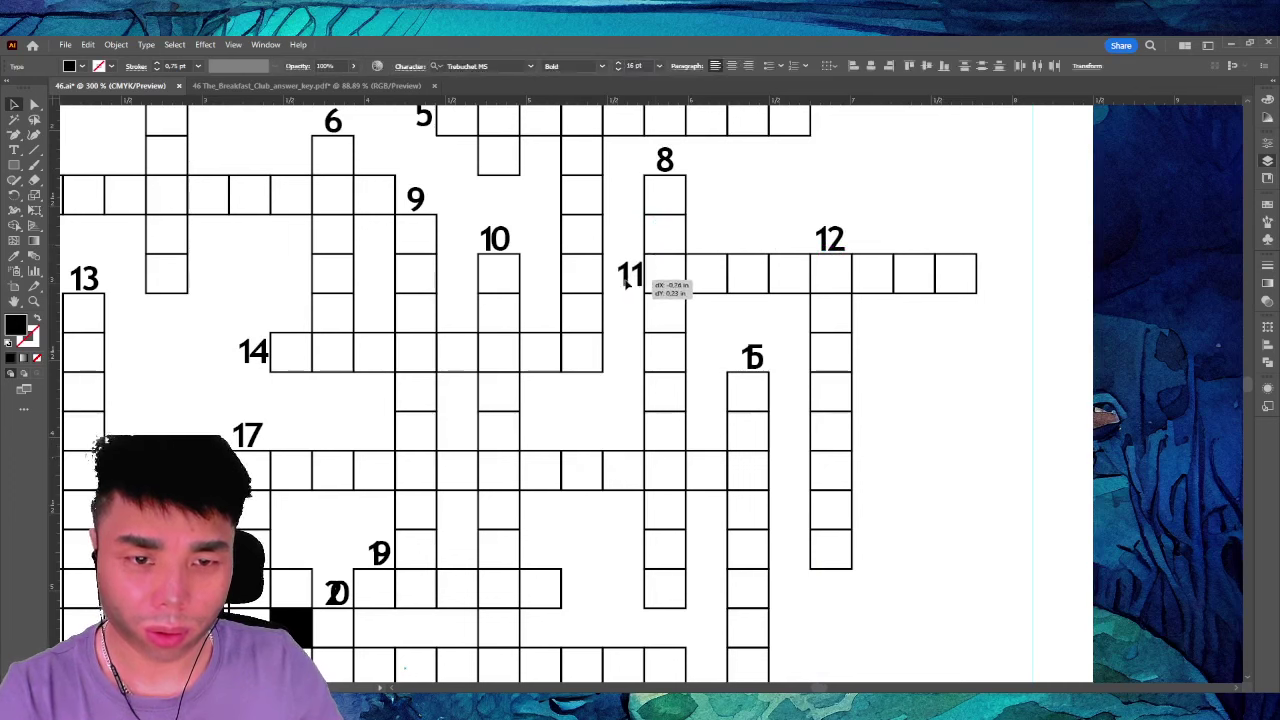
pyautogui.scroll(-1, 720, 333)
pyautogui.click(792, 295)
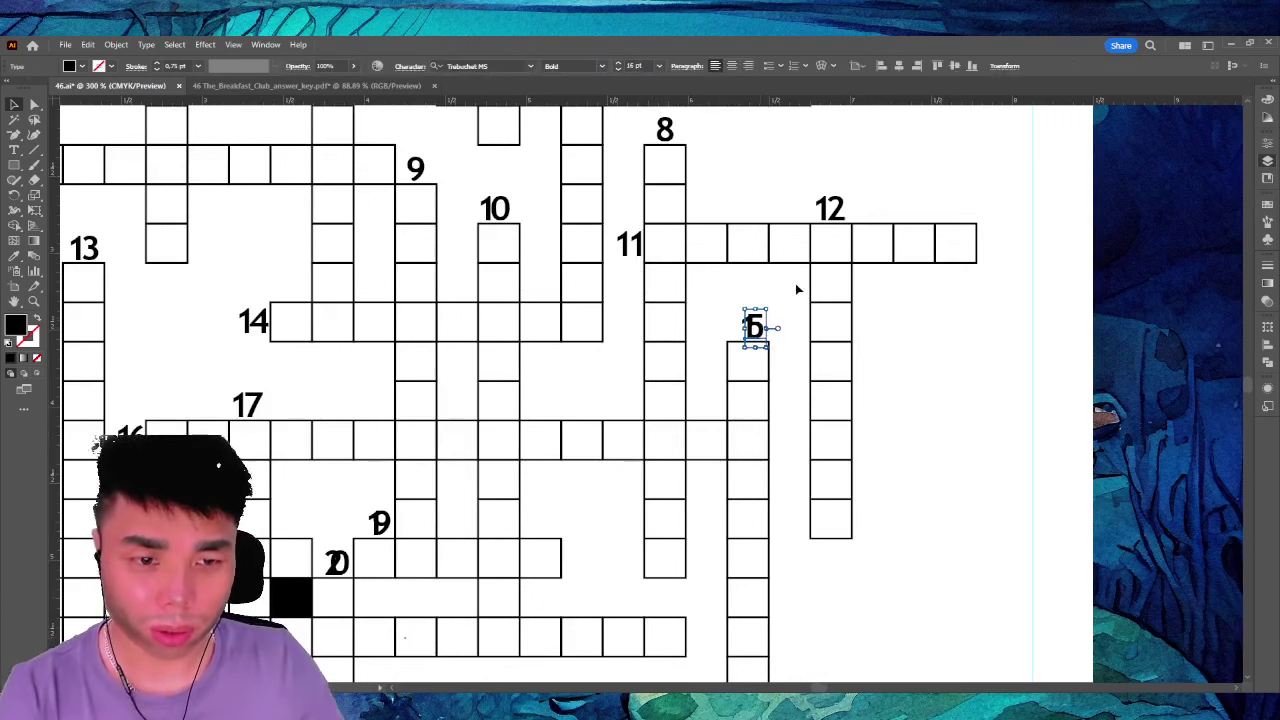
# Widen clue number 15's tracking and center it above its column
pyautogui.hotkey('alt', 'Right')
pyautogui.hotkey('alt', 'Right')
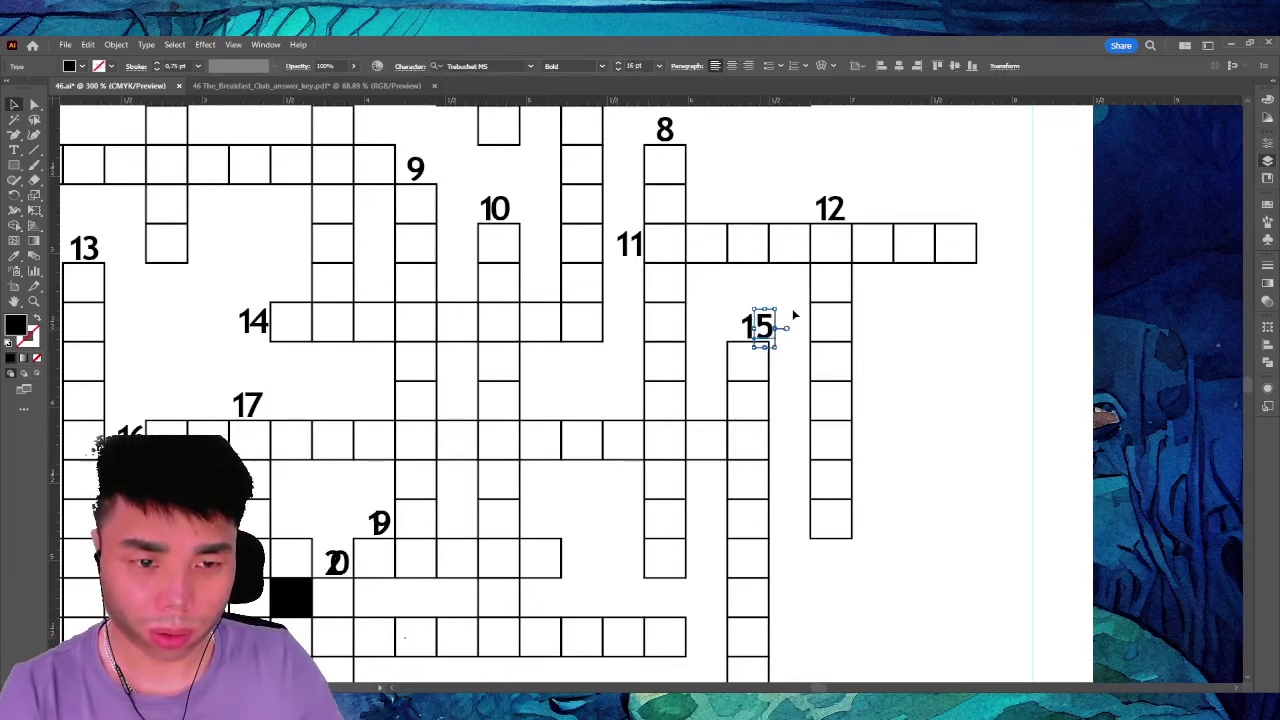
pyautogui.moveTo(762, 328); pyautogui.dragTo(752, 338)
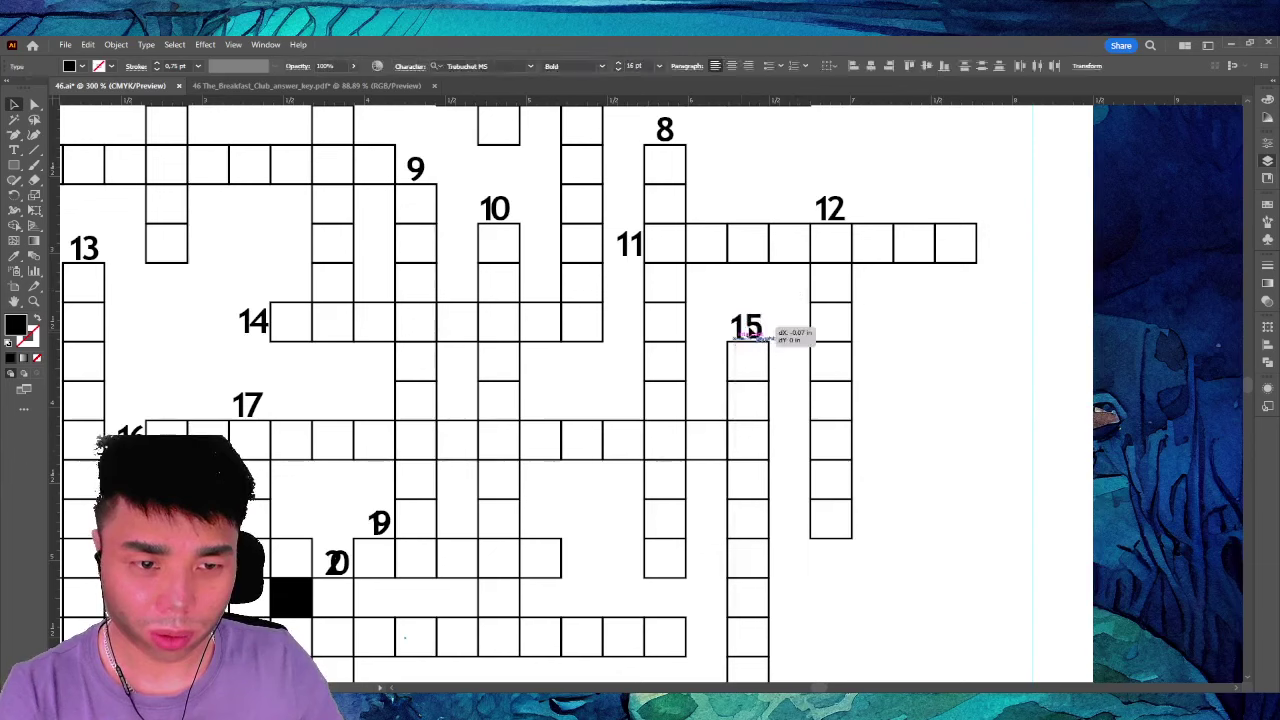
pyautogui.click(420, 531)
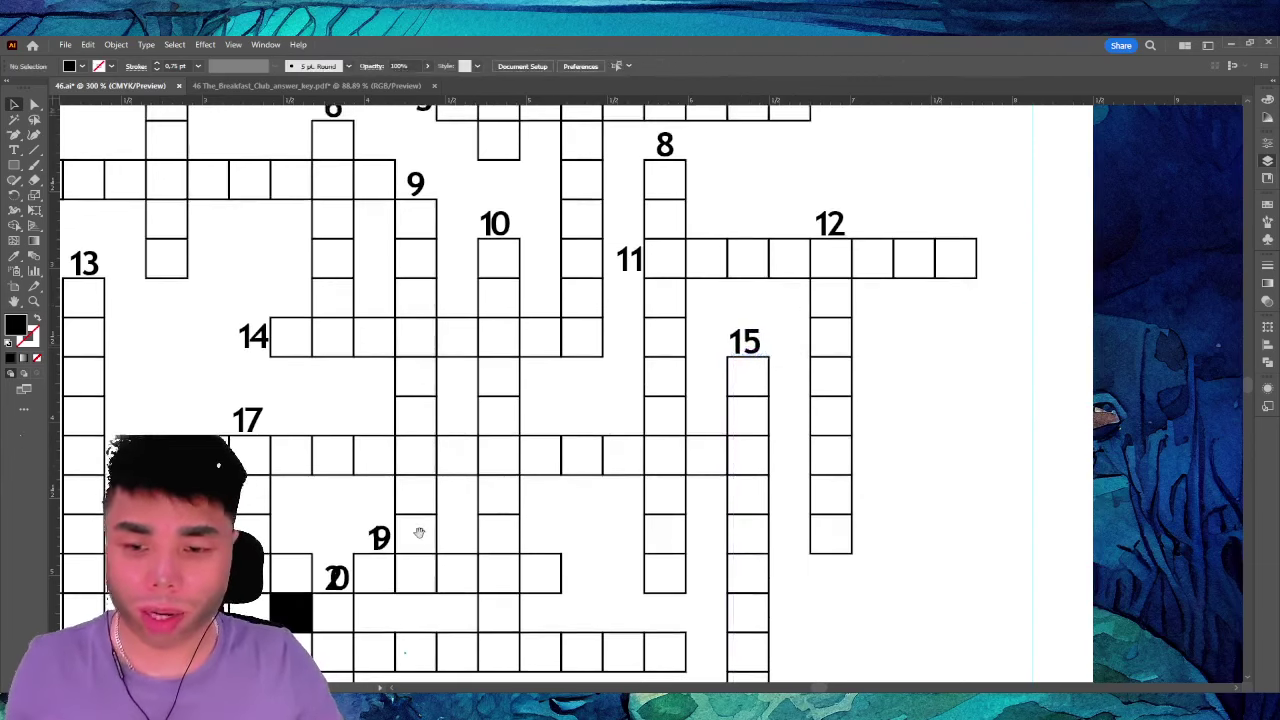
pyautogui.moveTo(420, 531); pyautogui.dragTo(643, 295)
# Widen the digit spacing of clue numbers 19, 20 and 22 together
pyautogui.click(463, 386)
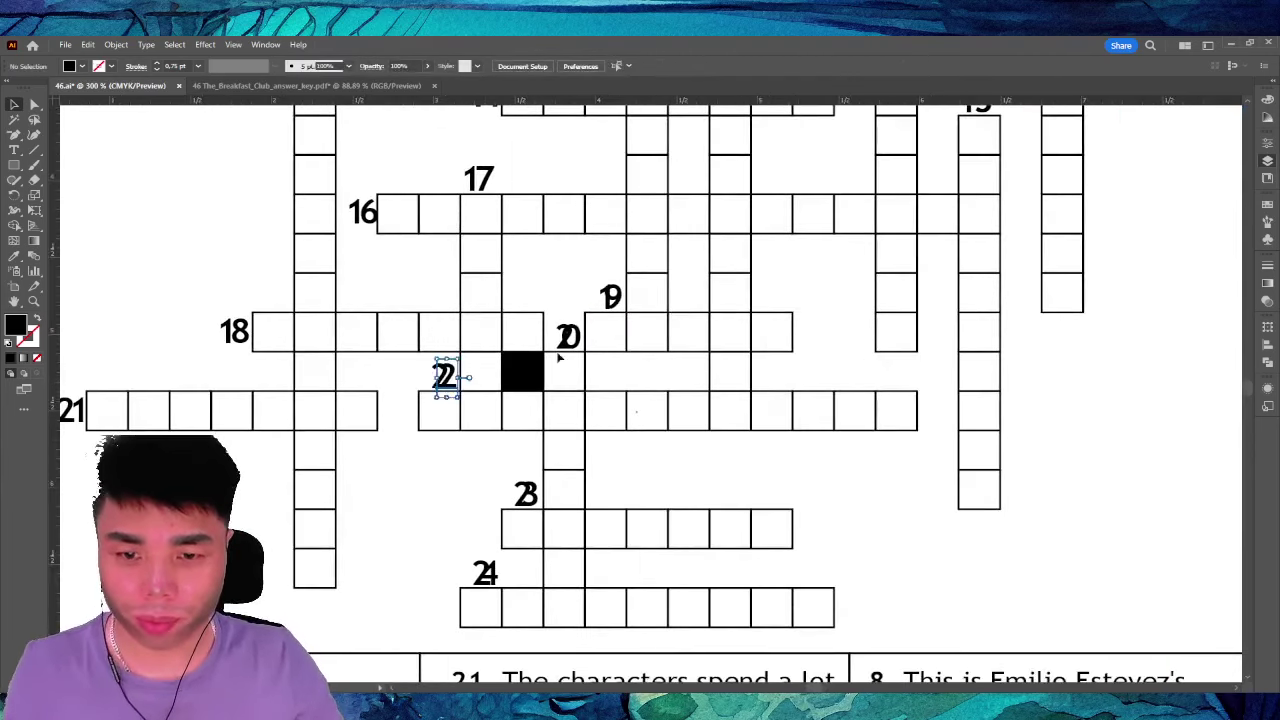
pyautogui.moveTo(436, 392); pyautogui.dragTo(625, 279)
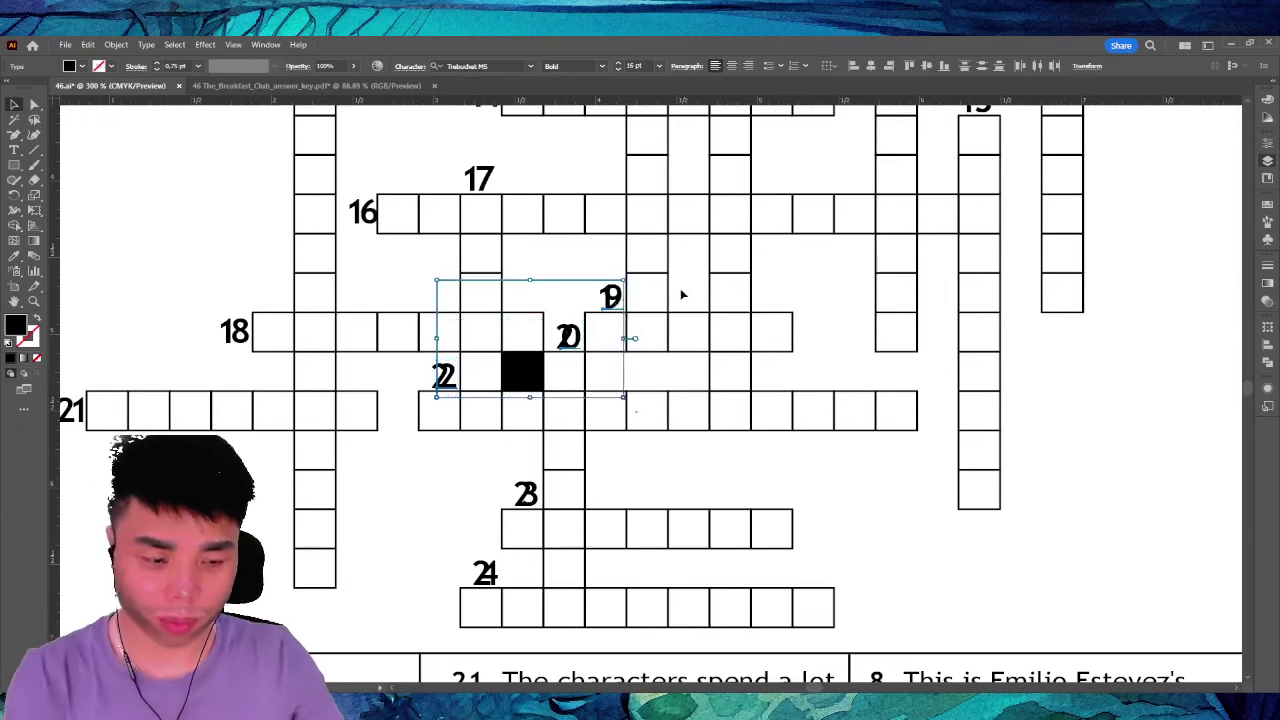
pyautogui.press('Right')
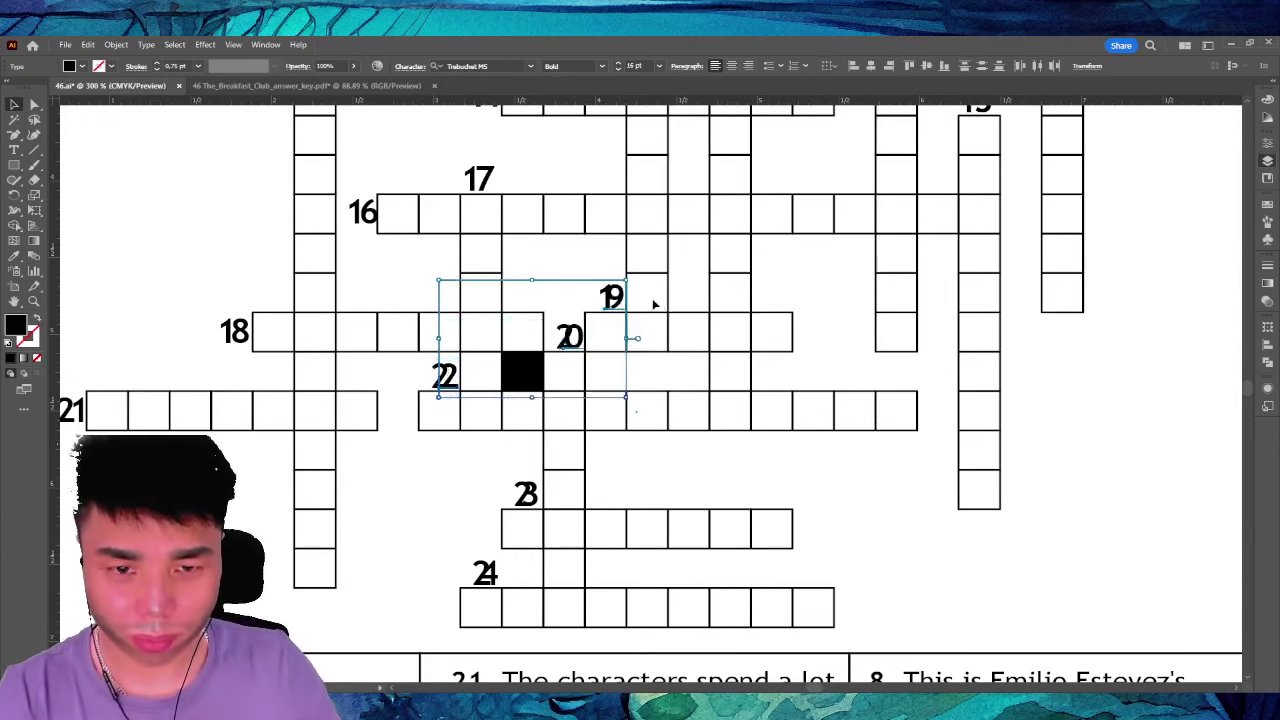
pyautogui.click(654, 303)
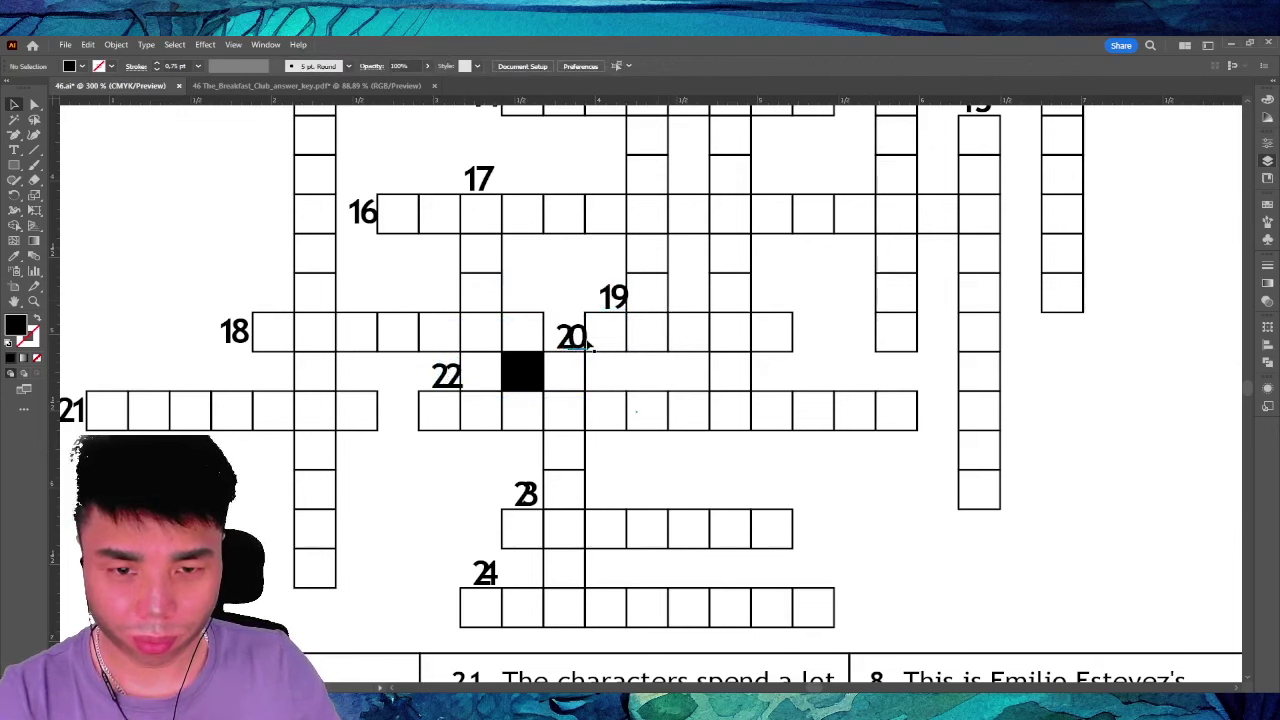
# Move clue numbers 20 and 19 into place beside their starting cells
pyautogui.click(589, 343)
pyautogui.click(620, 343)
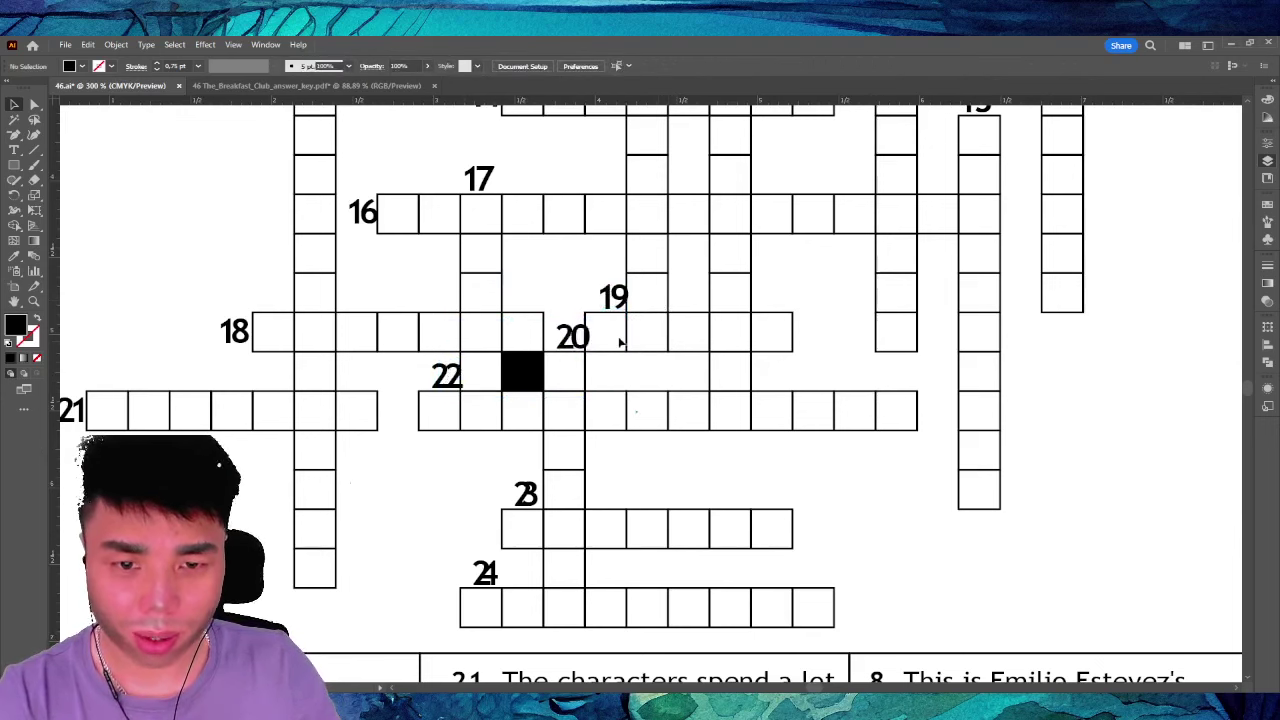
pyautogui.moveTo(580, 349); pyautogui.dragTo(574, 344)
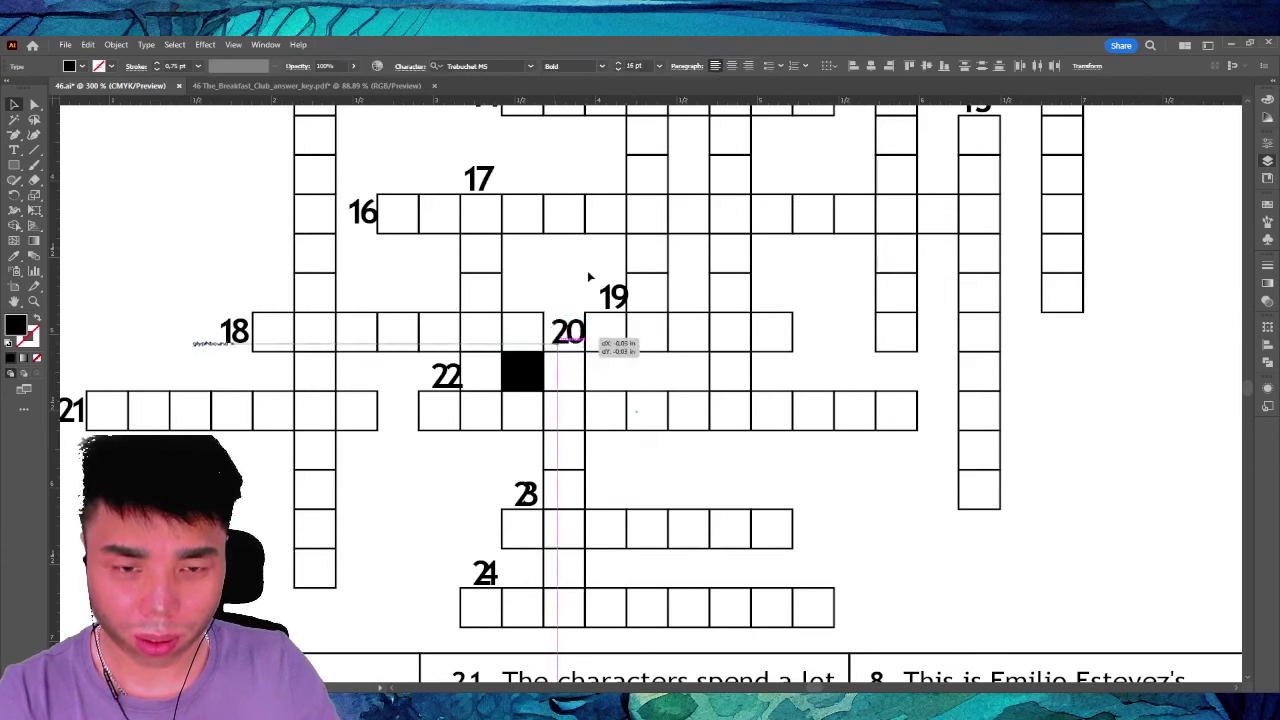
pyautogui.scroll(1, 690, 308)
pyautogui.scroll(-1, 676, 311)
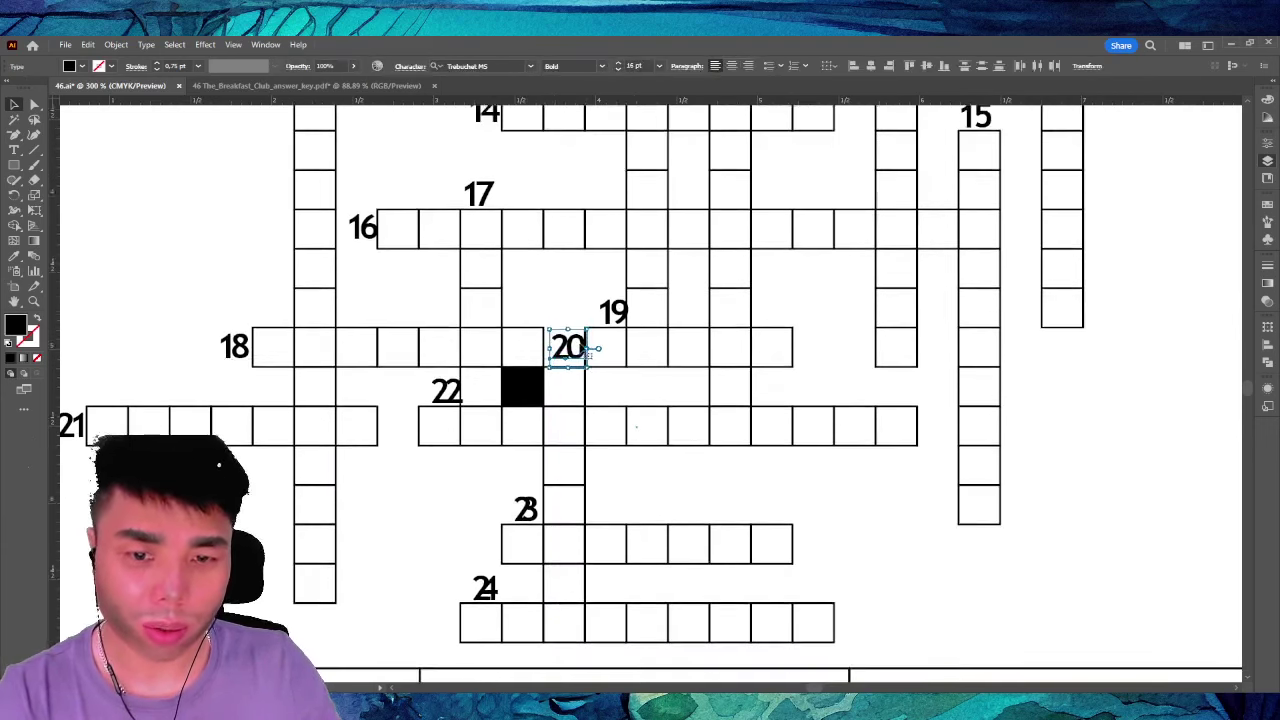
pyautogui.moveTo(570, 348); pyautogui.dragTo(566, 370)
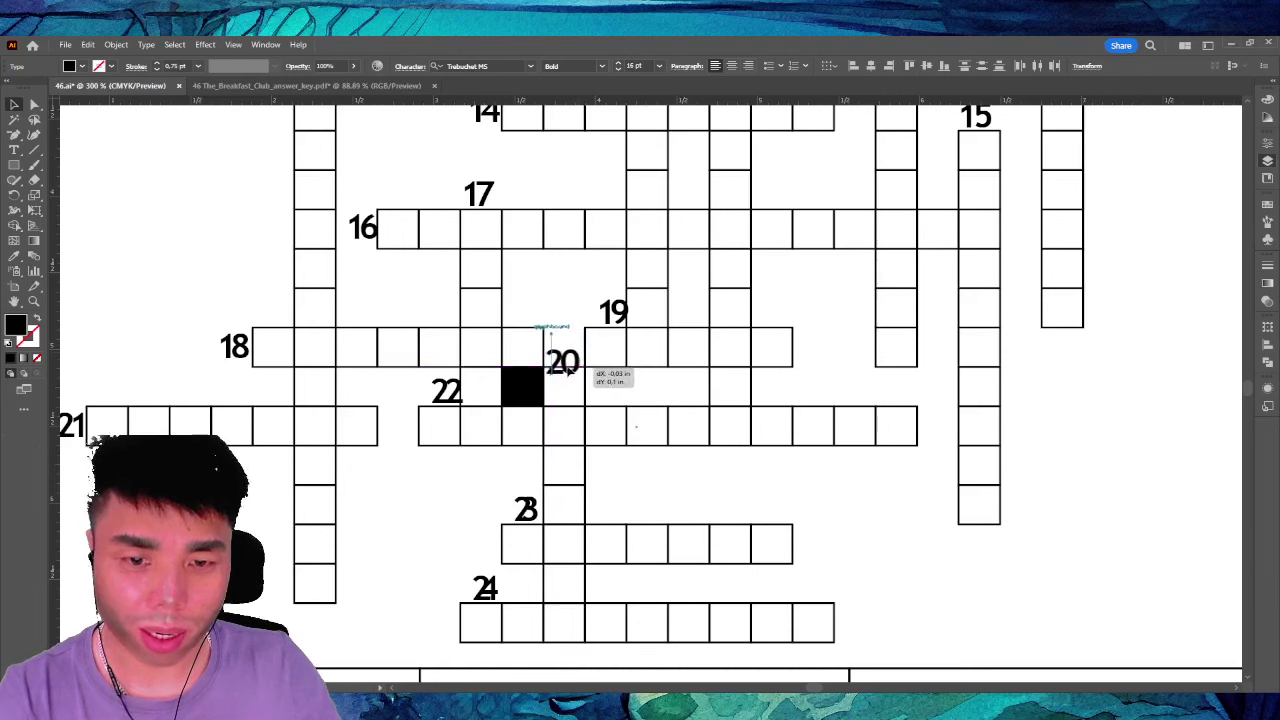
pyautogui.click(618, 316)
pyautogui.moveTo(634, 315)
pyautogui.mouseDown()
pyautogui.moveTo(578, 327)
pyautogui.moveTo(590, 328)
pyautogui.mouseUp()
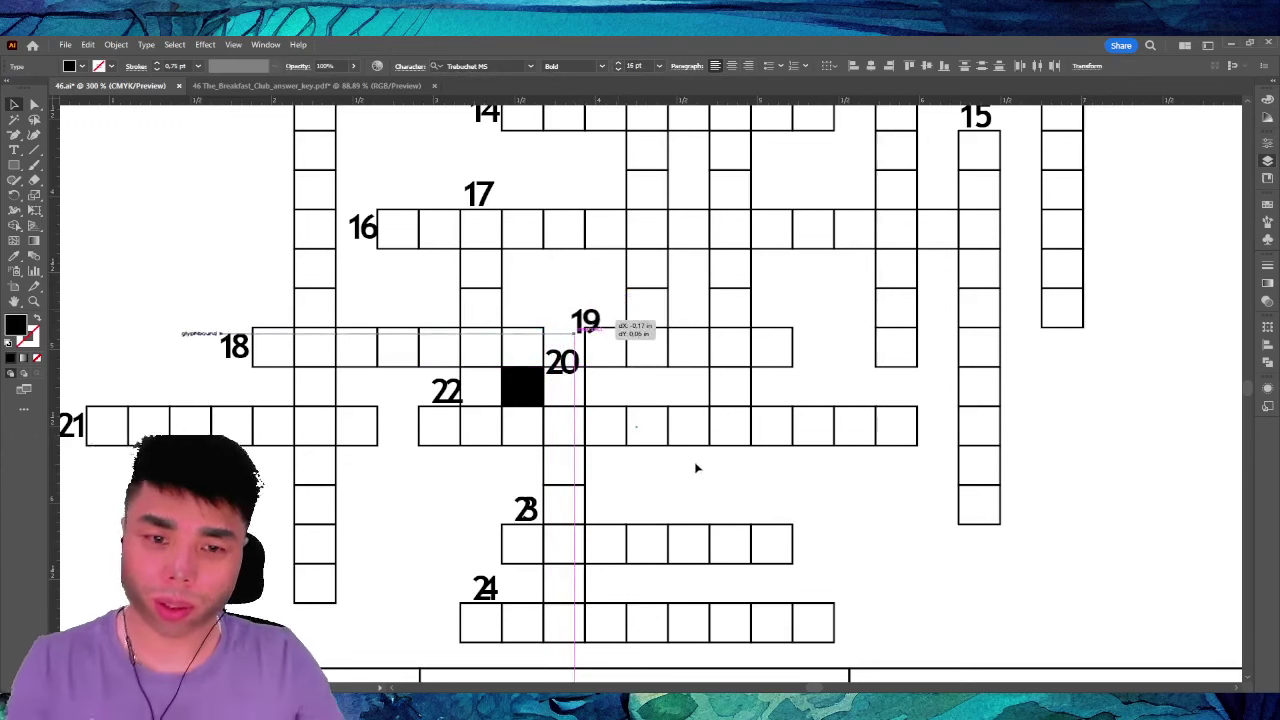
pyautogui.click(677, 291)
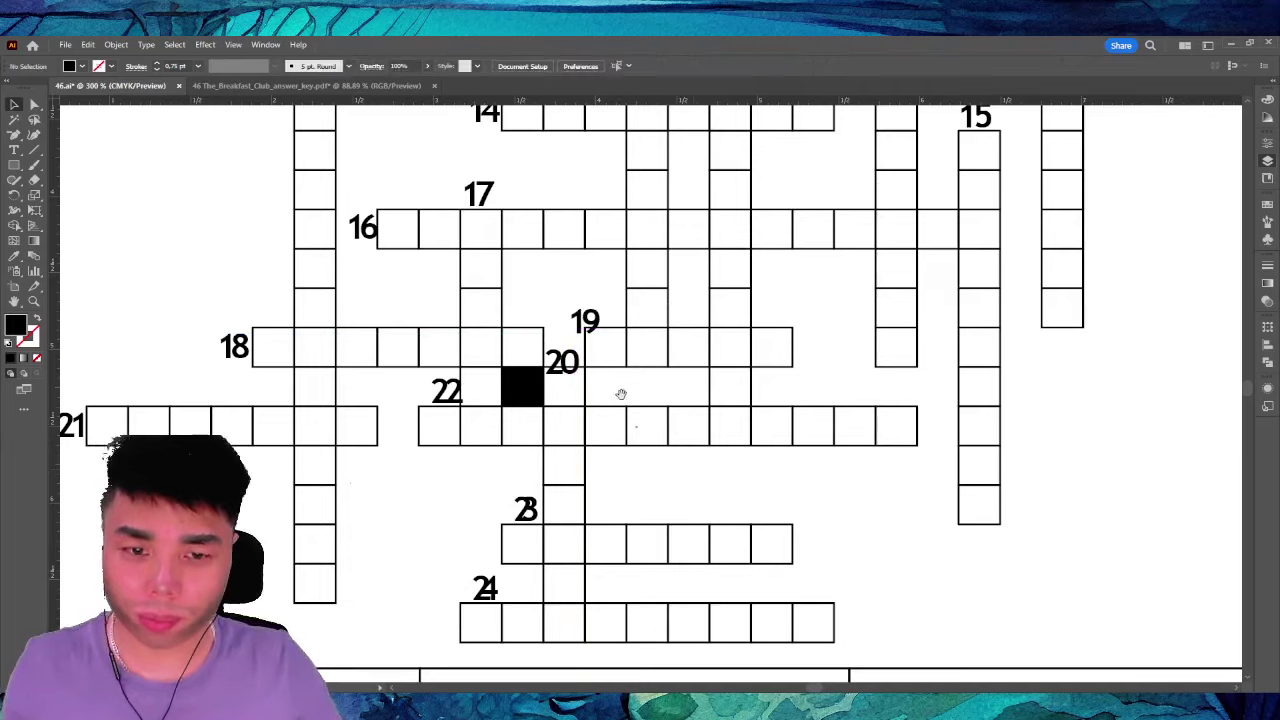
pyautogui.scroll(-3, 617, 394)
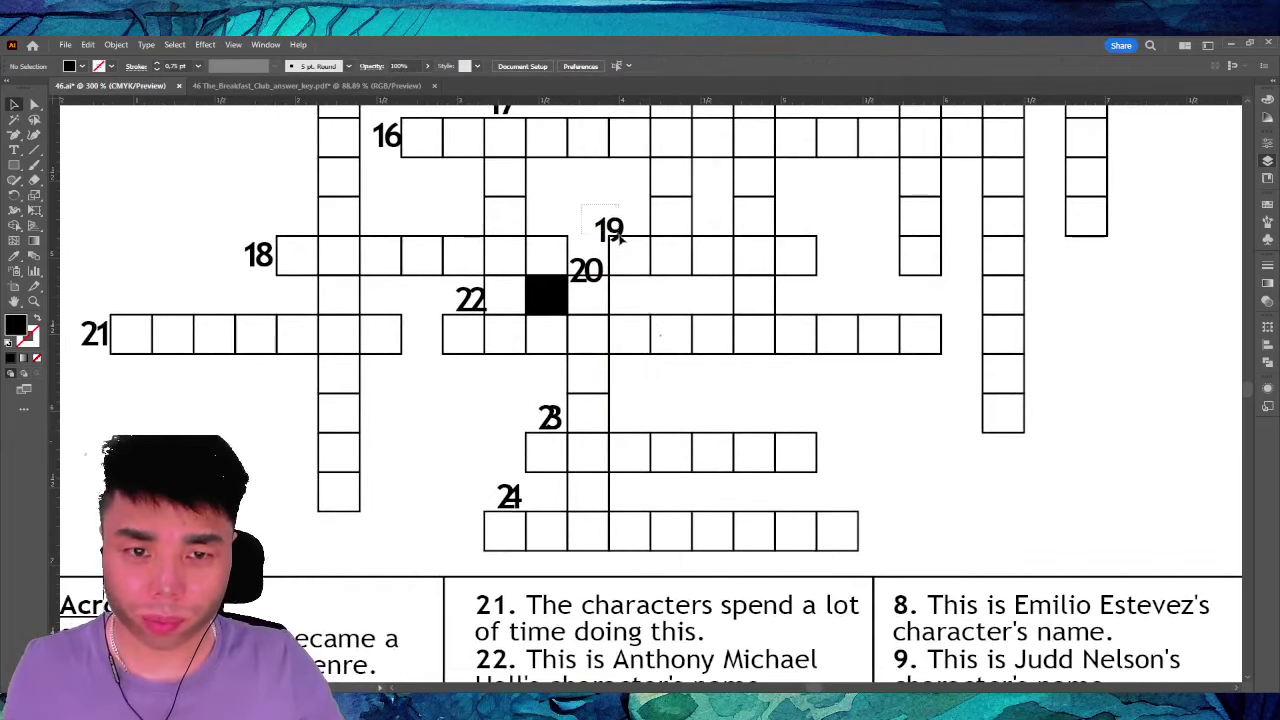
# Reposition clue number 19 over its column and nudge numbers 23 and 24 right
pyautogui.moveTo(621, 233); pyautogui.dragTo(605, 234)
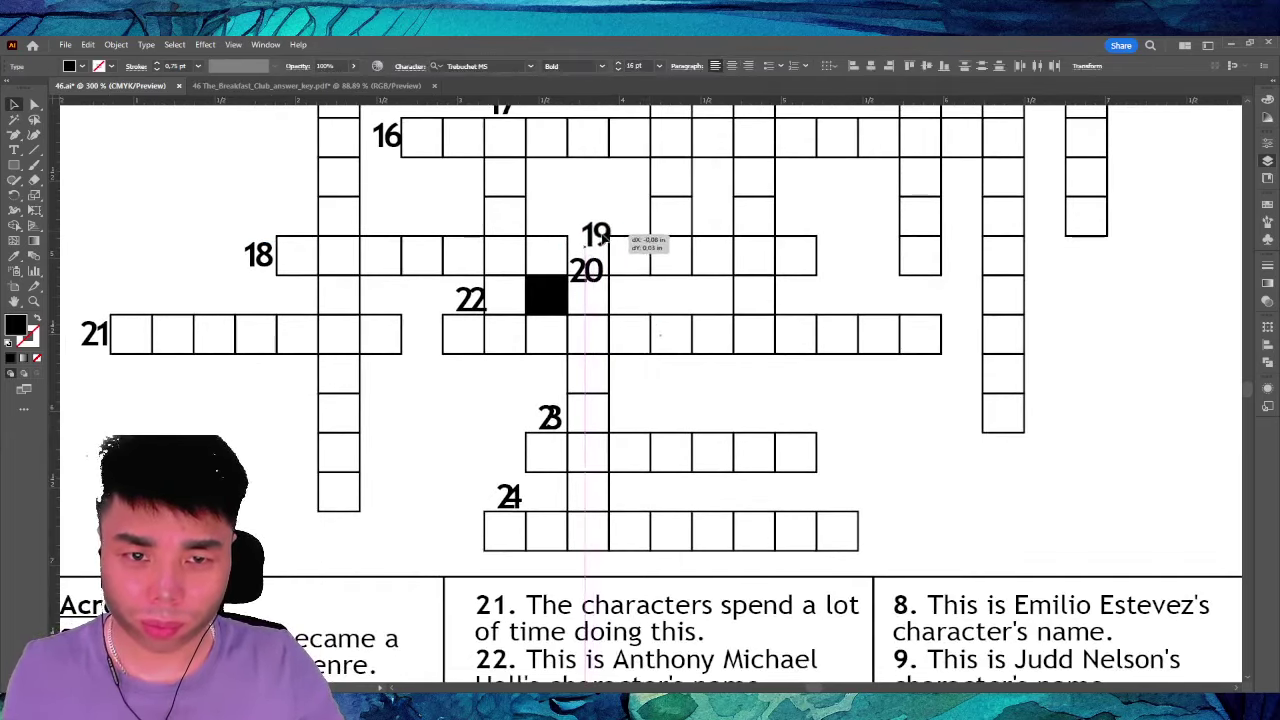
pyautogui.click(704, 300)
pyautogui.scroll(2, 706, 300)
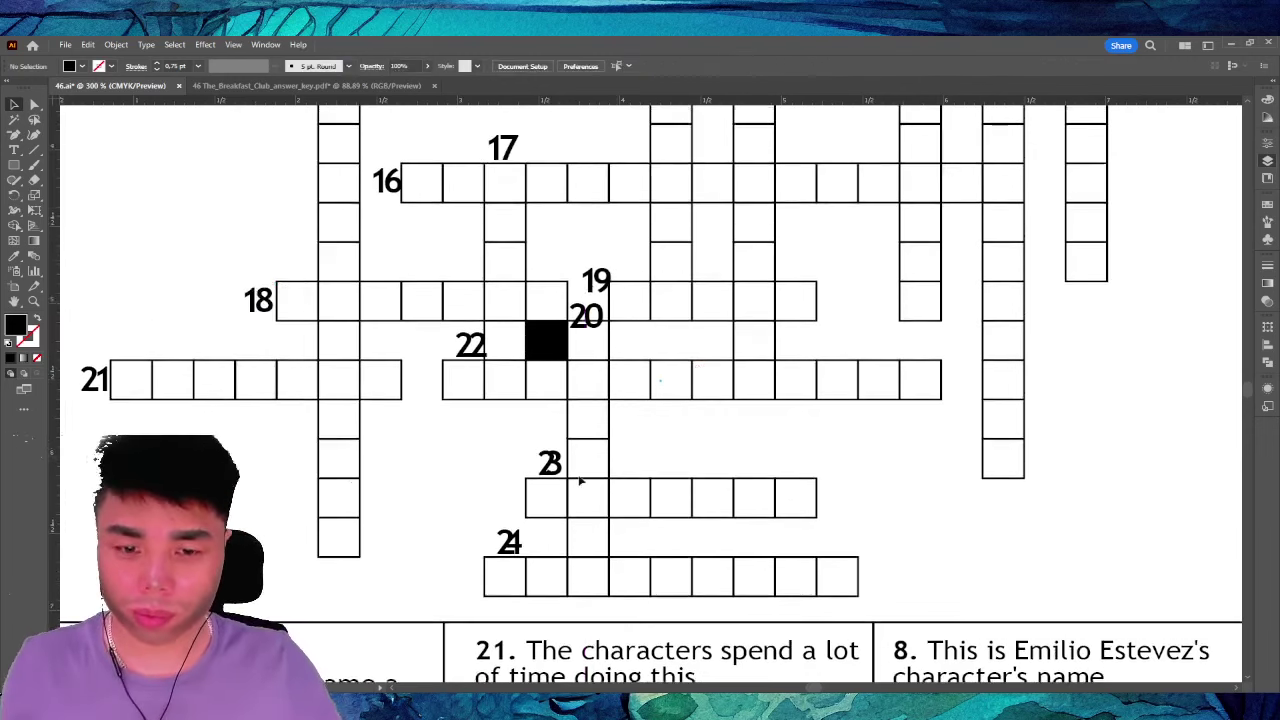
pyautogui.click(552, 472)
pyautogui.keyDown('shift'); pyautogui.click(512, 543); pyautogui.keyUp('shift')
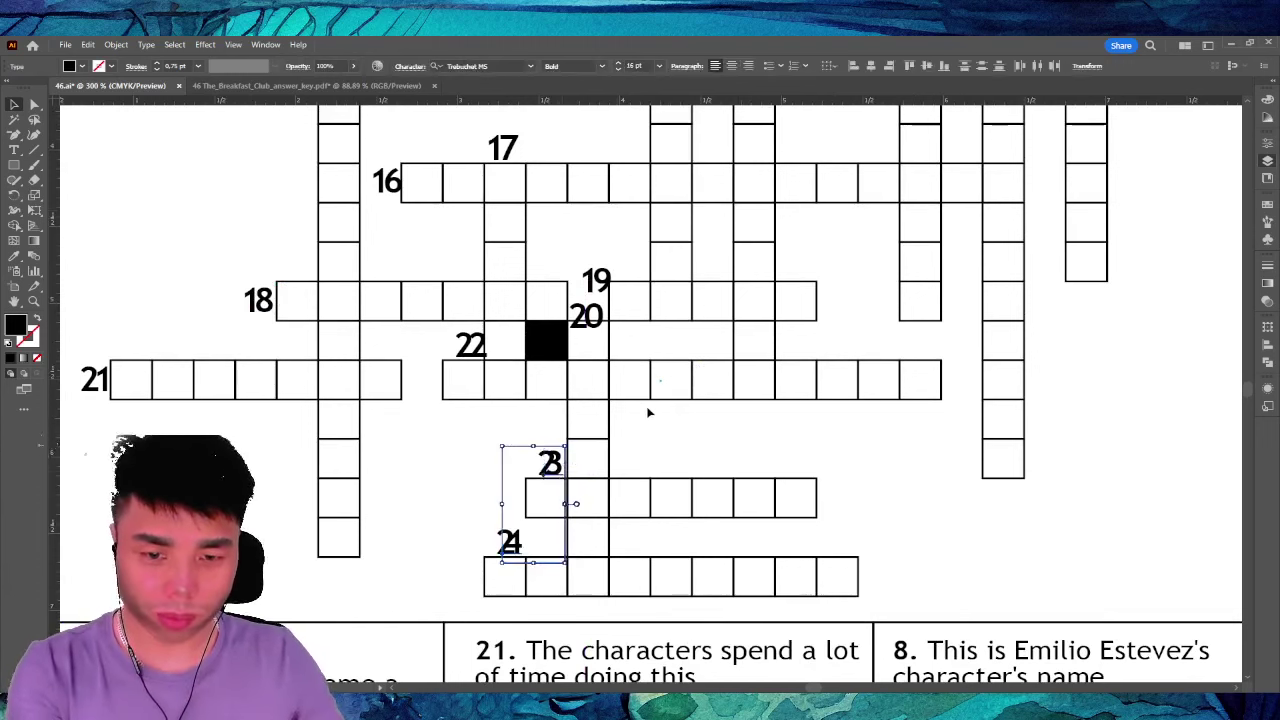
pyautogui.press('Right')
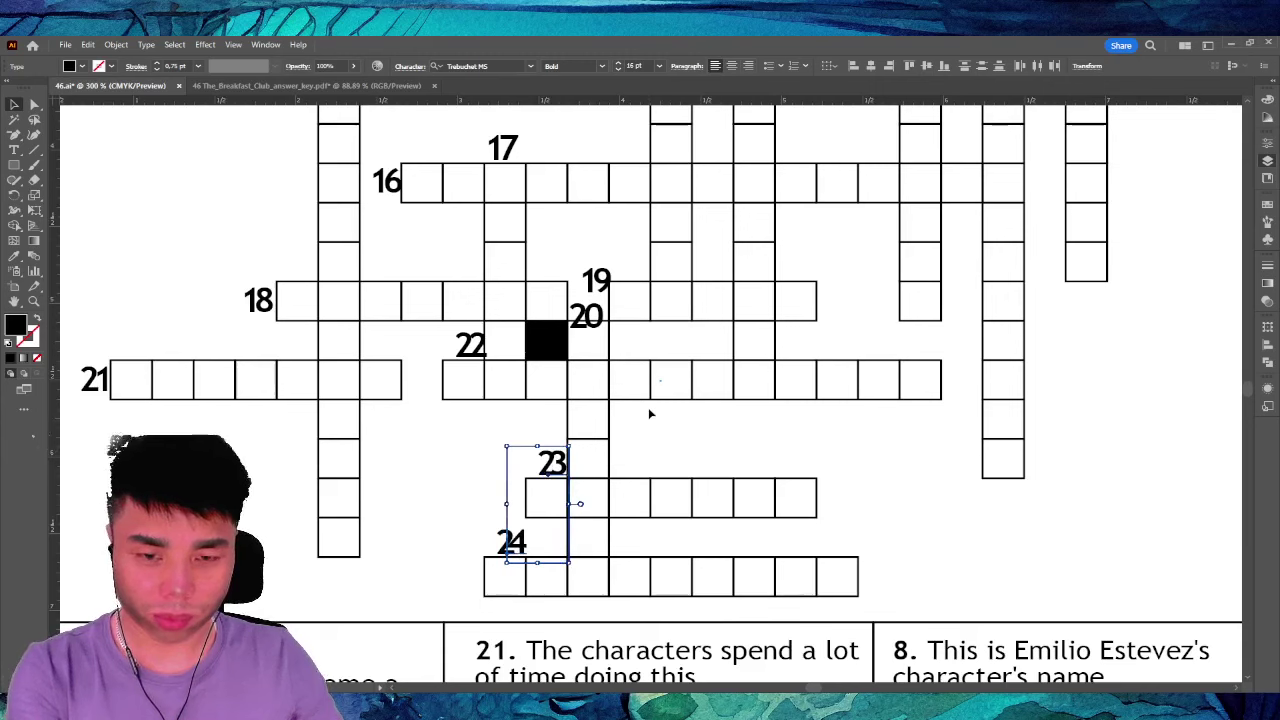
pyautogui.click(641, 425)
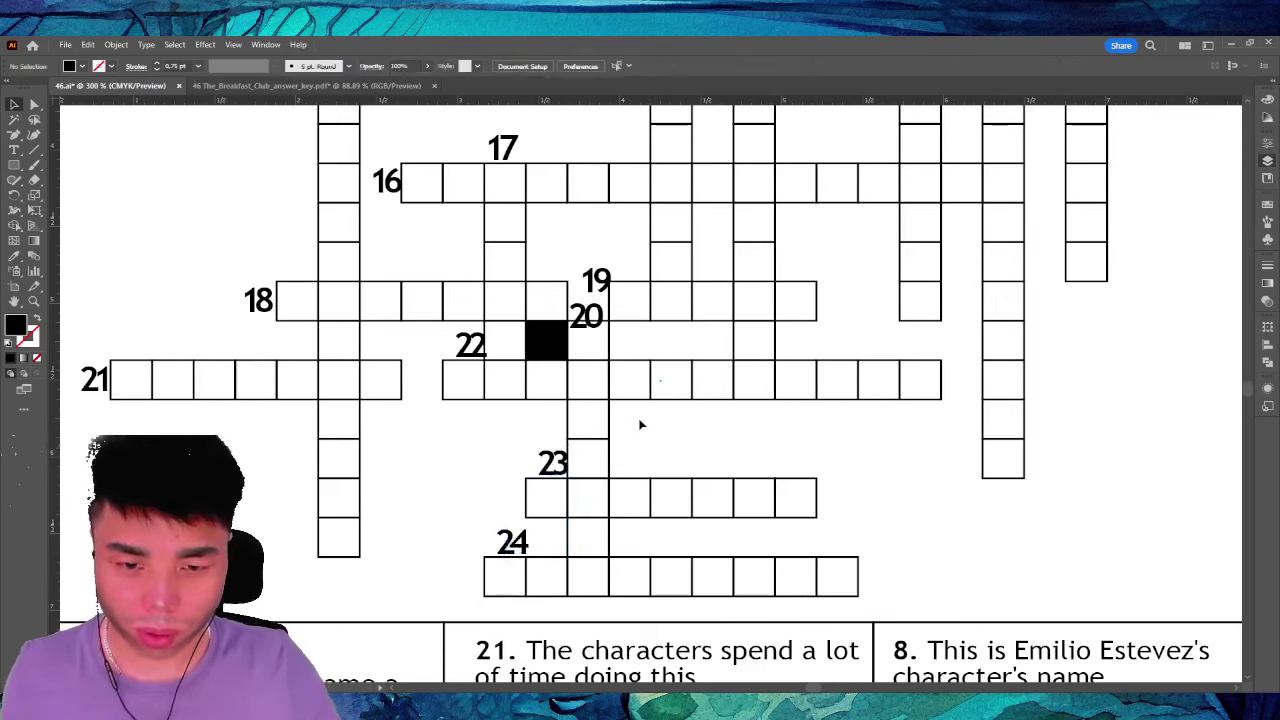
# Drag clue numbers 23 and 24 just left of their rows' first squares, then zoom out
pyautogui.scroll(-1, 537, 528)
pyautogui.moveTo(563, 427); pyautogui.dragTo(572, 422)
pyautogui.click(507, 408)
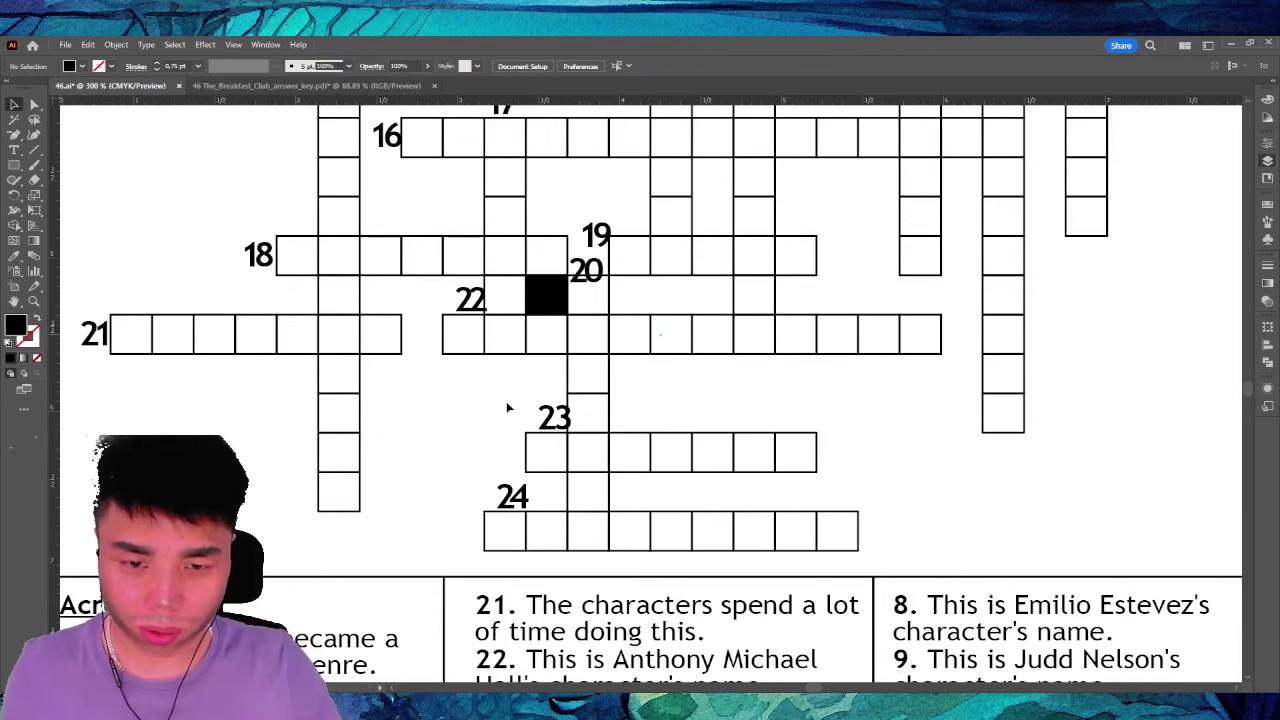
pyautogui.click(550, 432)
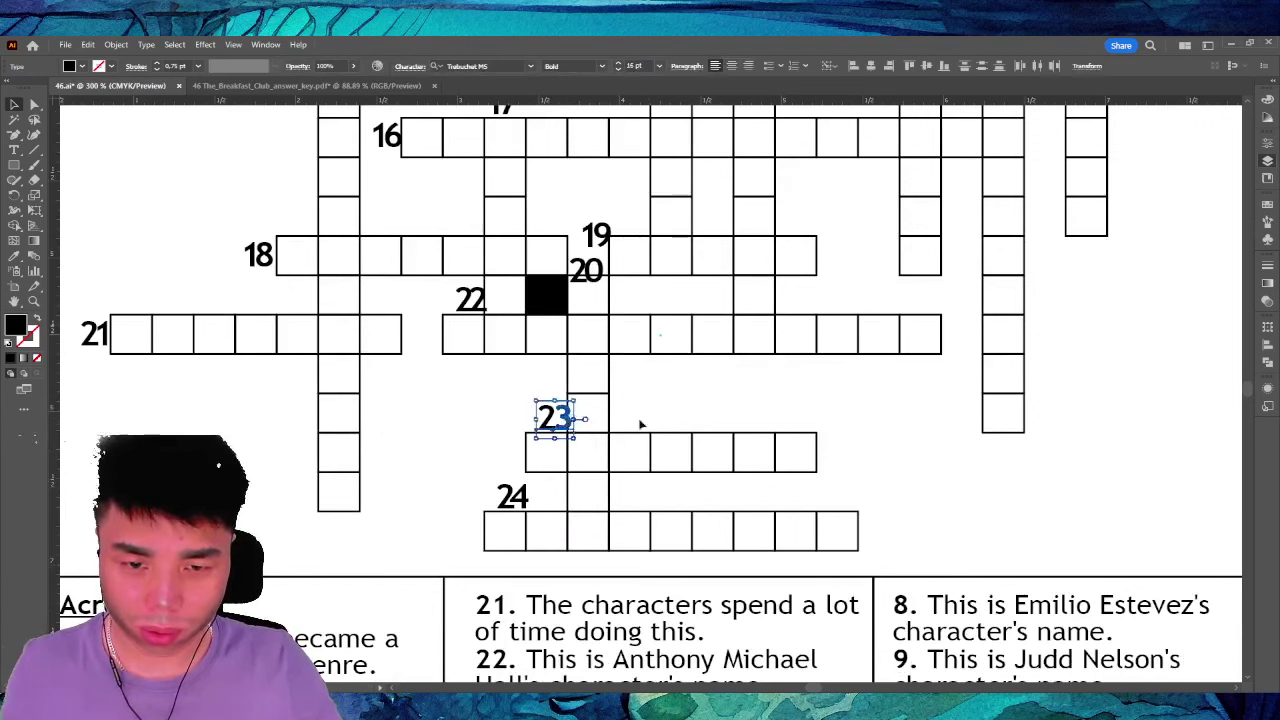
pyautogui.click(640, 423)
pyautogui.click(556, 424)
pyautogui.moveTo(532, 430); pyautogui.dragTo(496, 455)
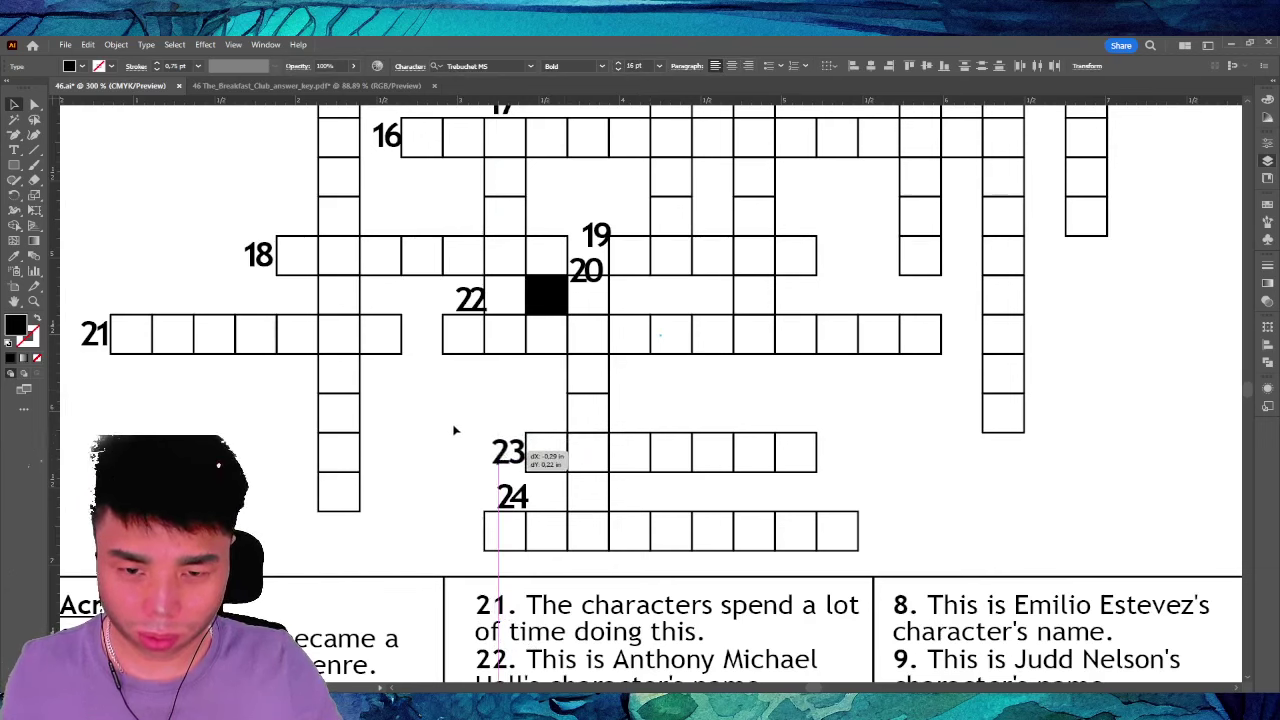
pyautogui.scroll(-2, 455, 430)
pyautogui.click(474, 447)
pyautogui.moveTo(512, 440); pyautogui.dragTo(468, 474)
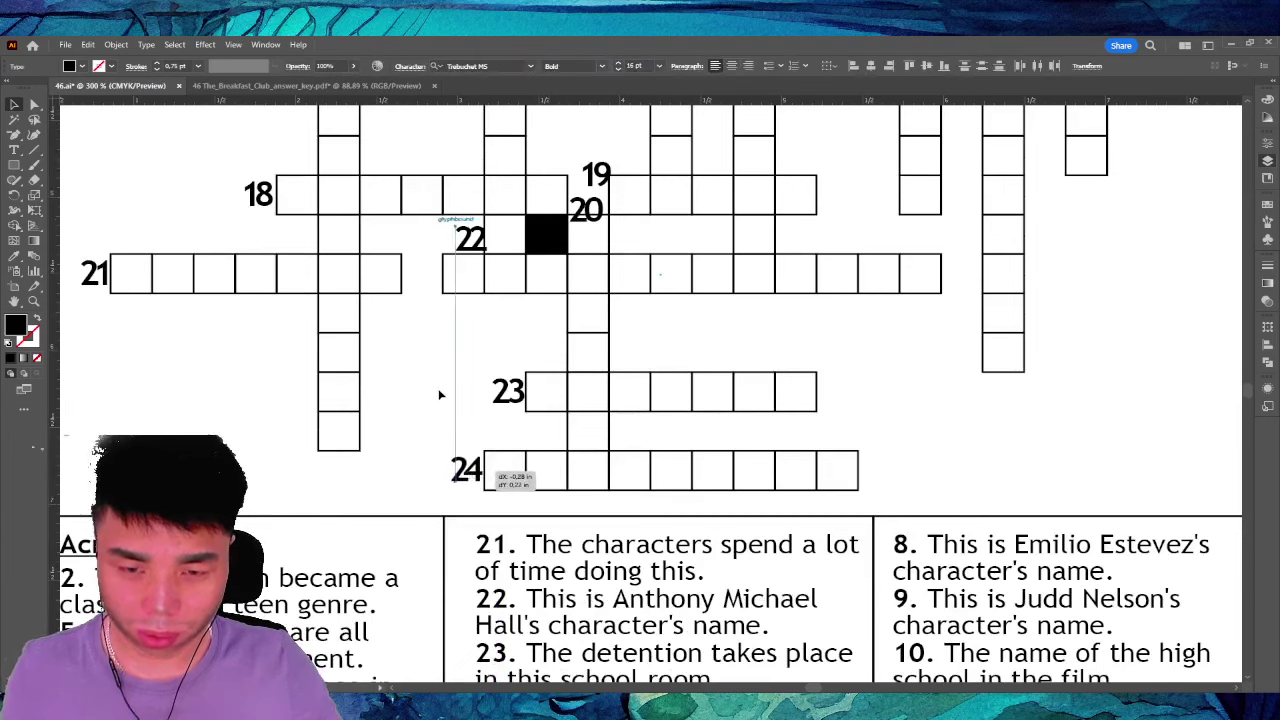
pyautogui.hotkey('ctrl', '-')
pyautogui.hotkey('ctrl', '-')
pyautogui.hotkey('ctrl', '-')
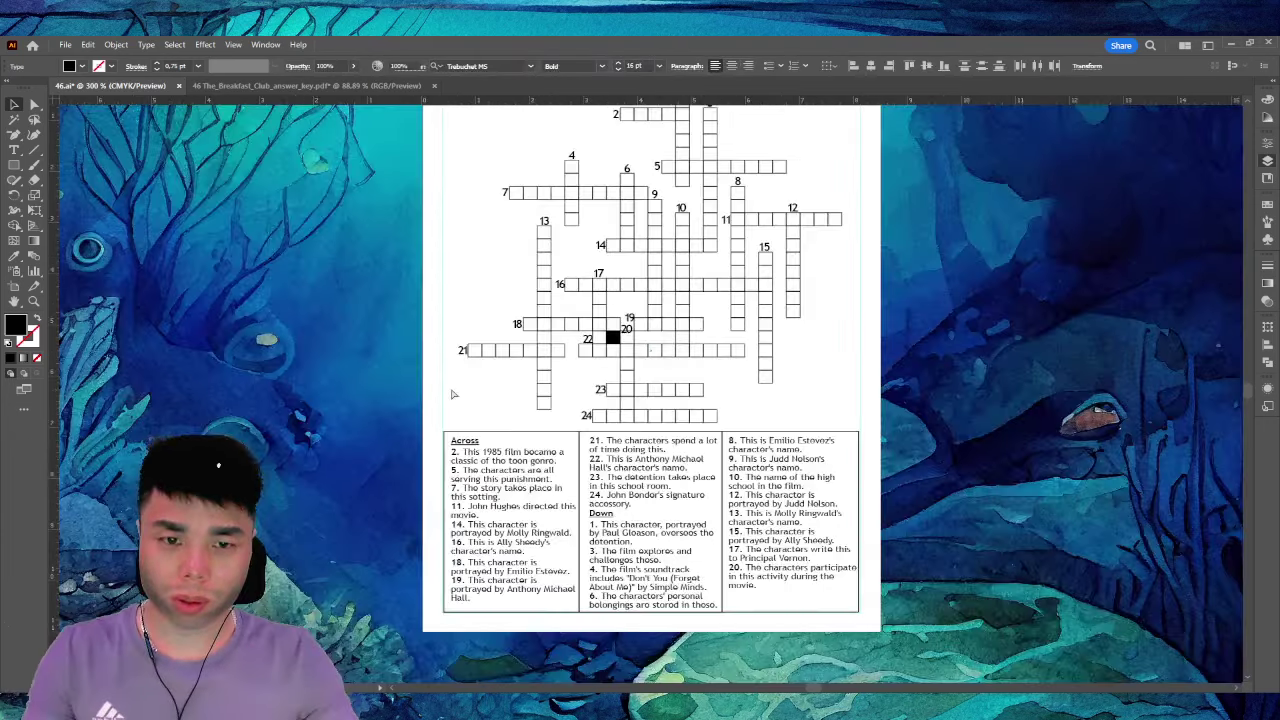
# Clear the selection and save the Breakfast Club crossword
pyautogui.scroll(5, 833, 222)
pyautogui.click(838, 222)
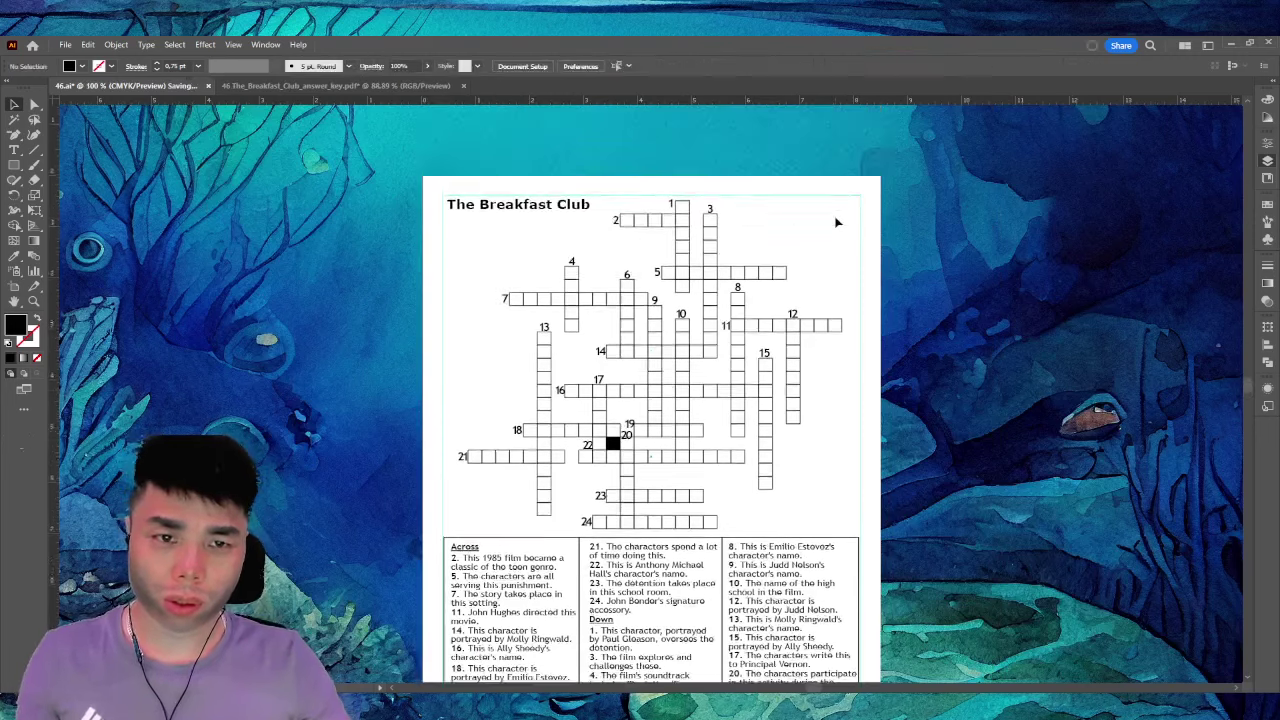
pyautogui.hotkey('ctrl', 's')
pyautogui.scroll(-2, 838, 222)
pyautogui.scroll(-1, 838, 222)
# Check the crossword against the answer key PDF, then close the PDF
pyautogui.hotkey('ctrl', '+')
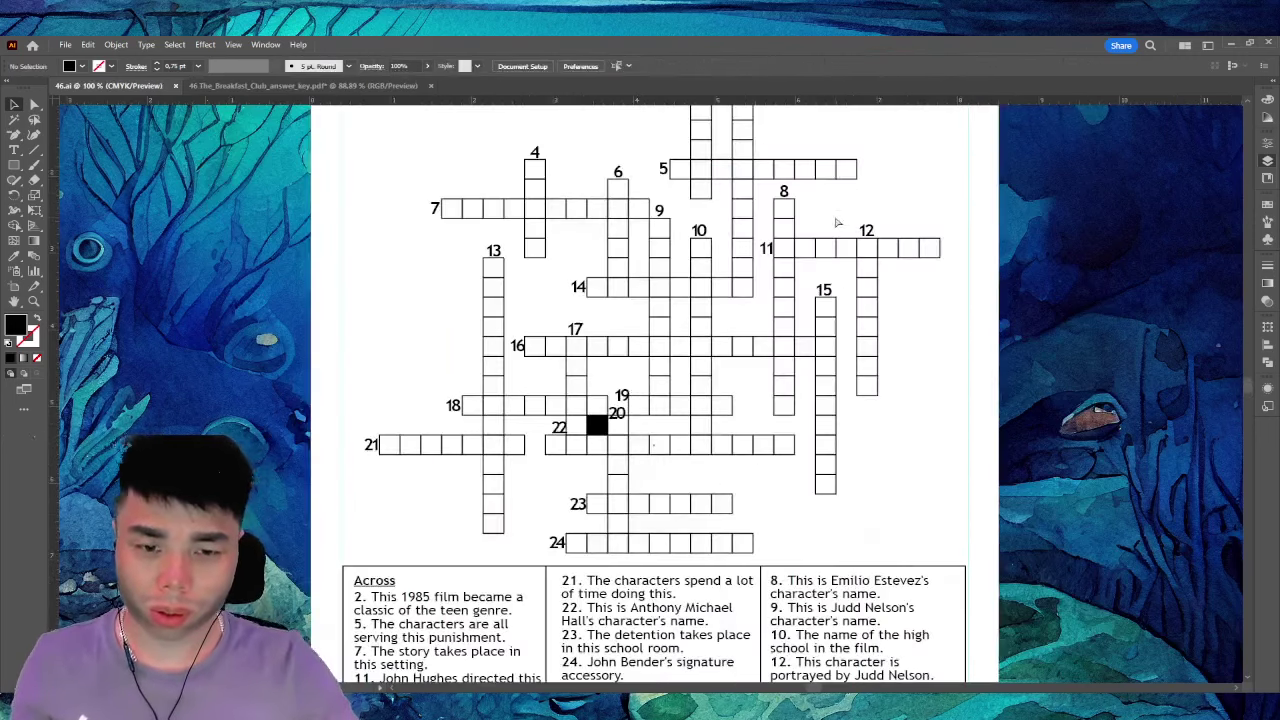
pyautogui.hotkey('ctrl', '-')
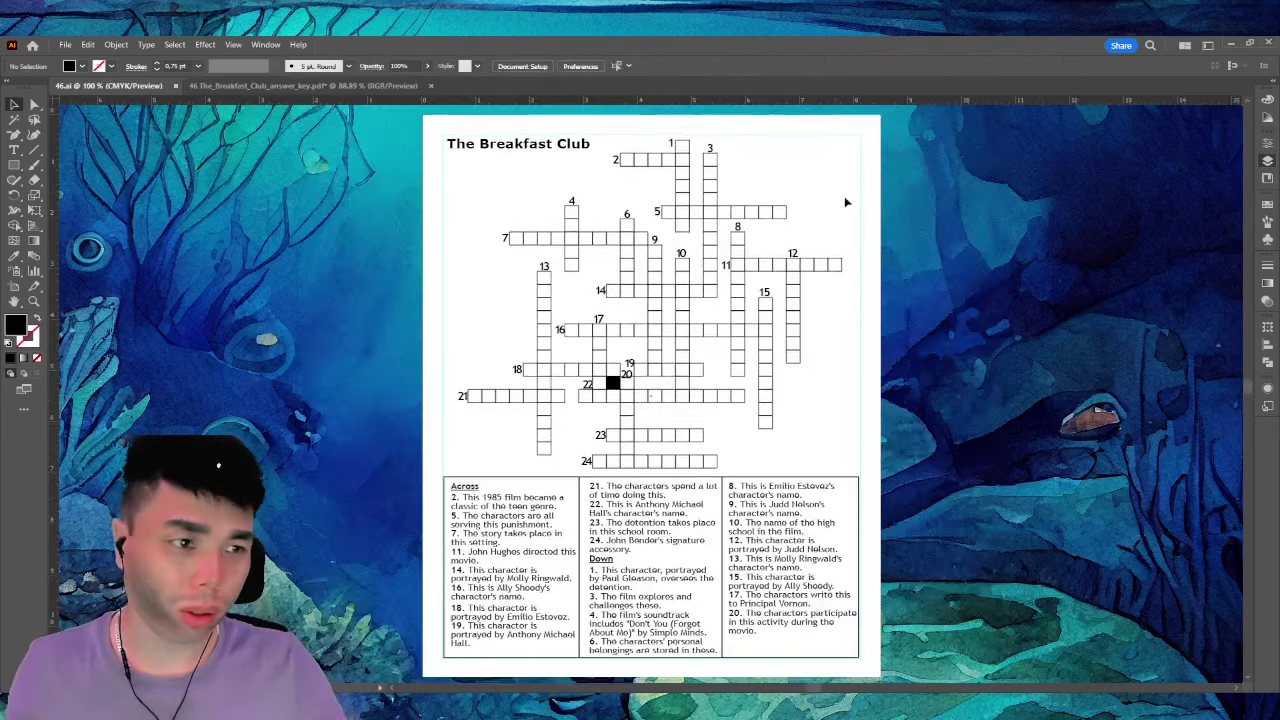
pyautogui.moveTo(931, 281); pyautogui.dragTo(794, 281)
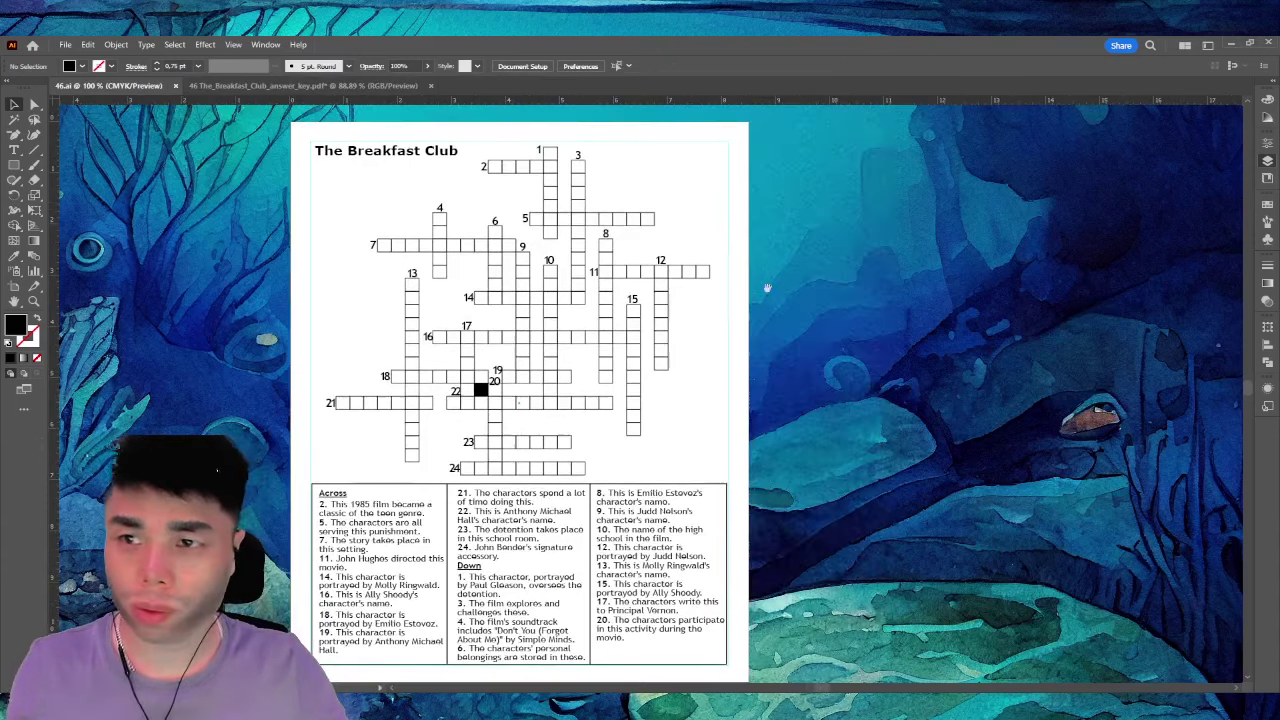
pyautogui.click(380, 85)
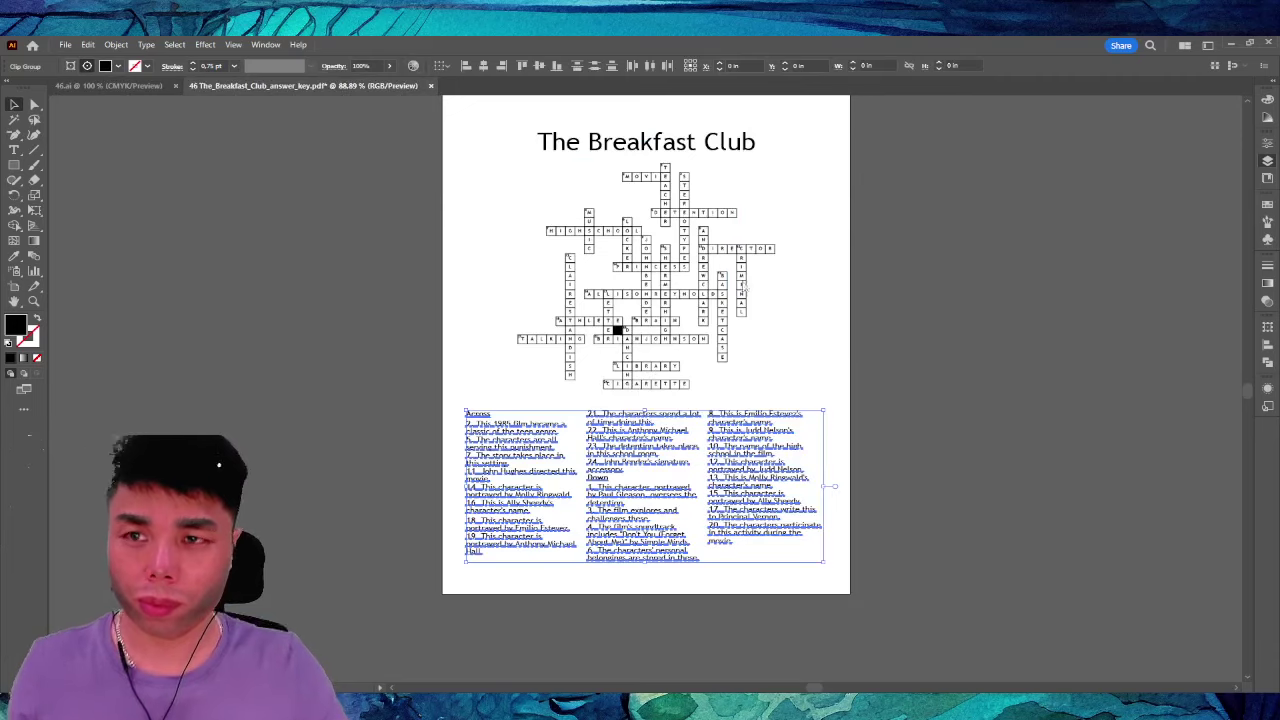
pyautogui.hotkey('ctrl', 'w')
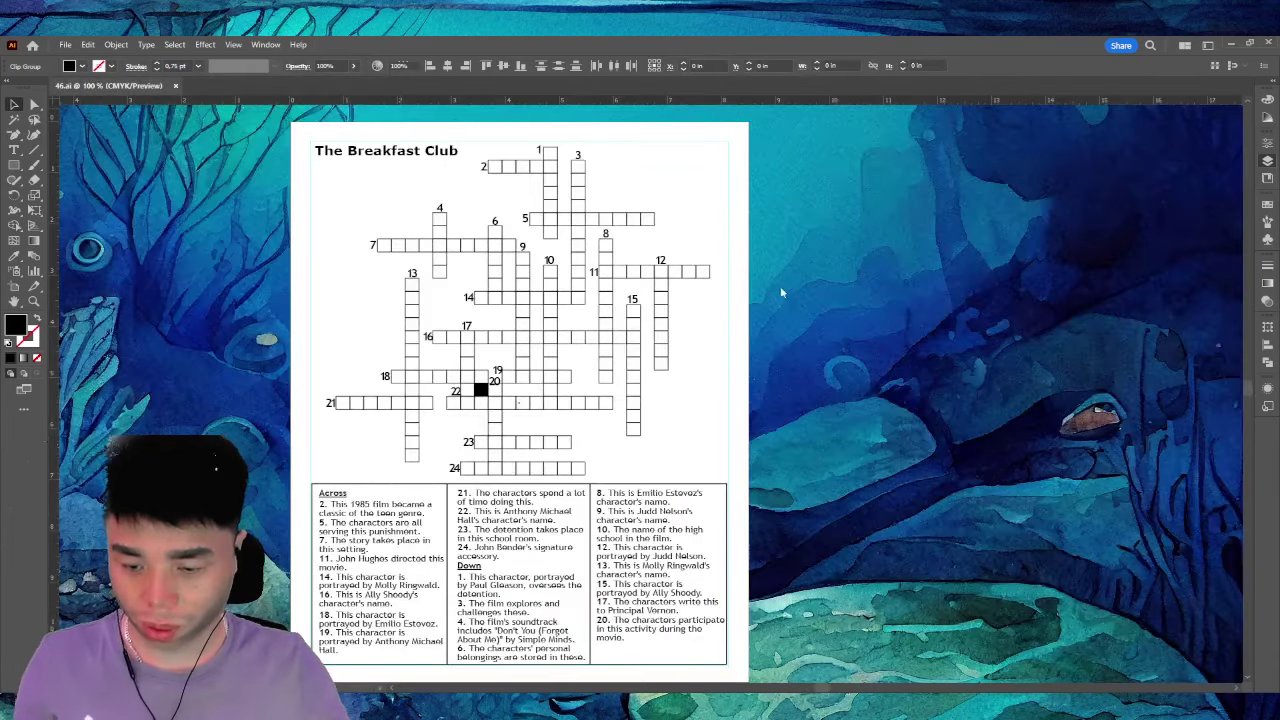
# Clear the selection and zoom in on grid entries 16–24
pyautogui.scroll(-1, 782, 292)
pyautogui.click(774, 299)
pyautogui.scroll(1, 774, 279)
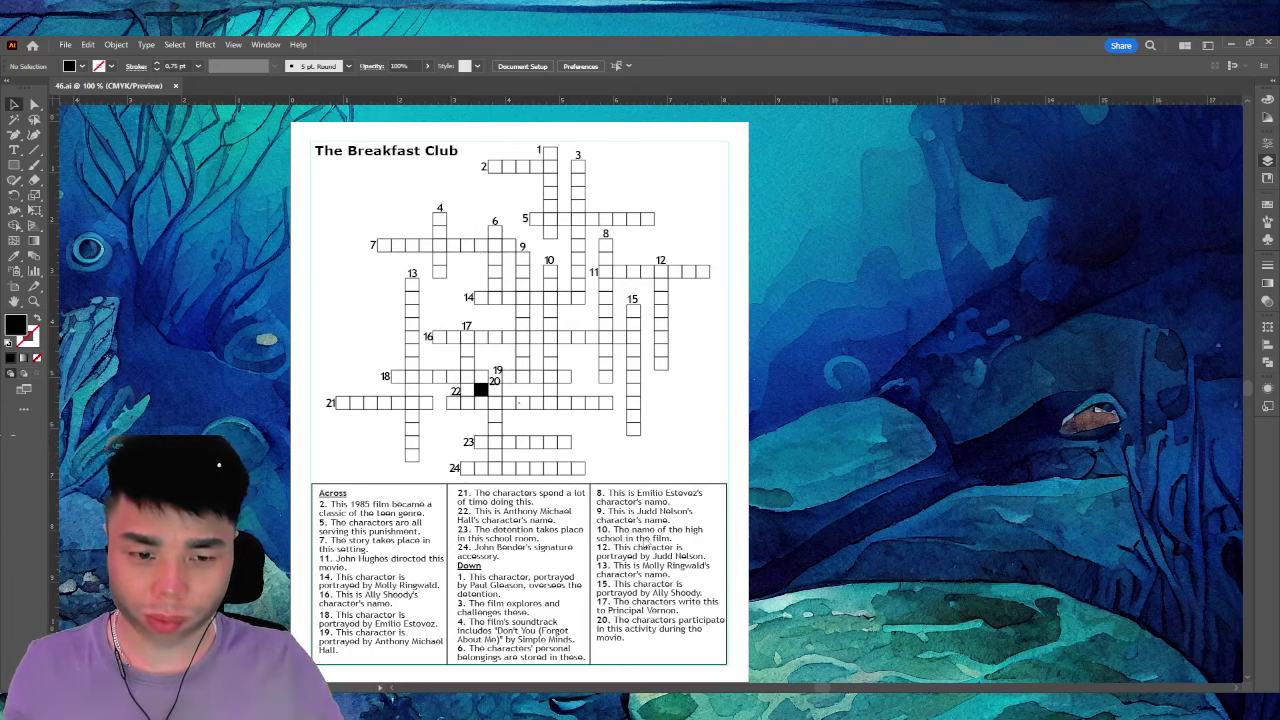
pyautogui.hotkey('ctrl', '+')
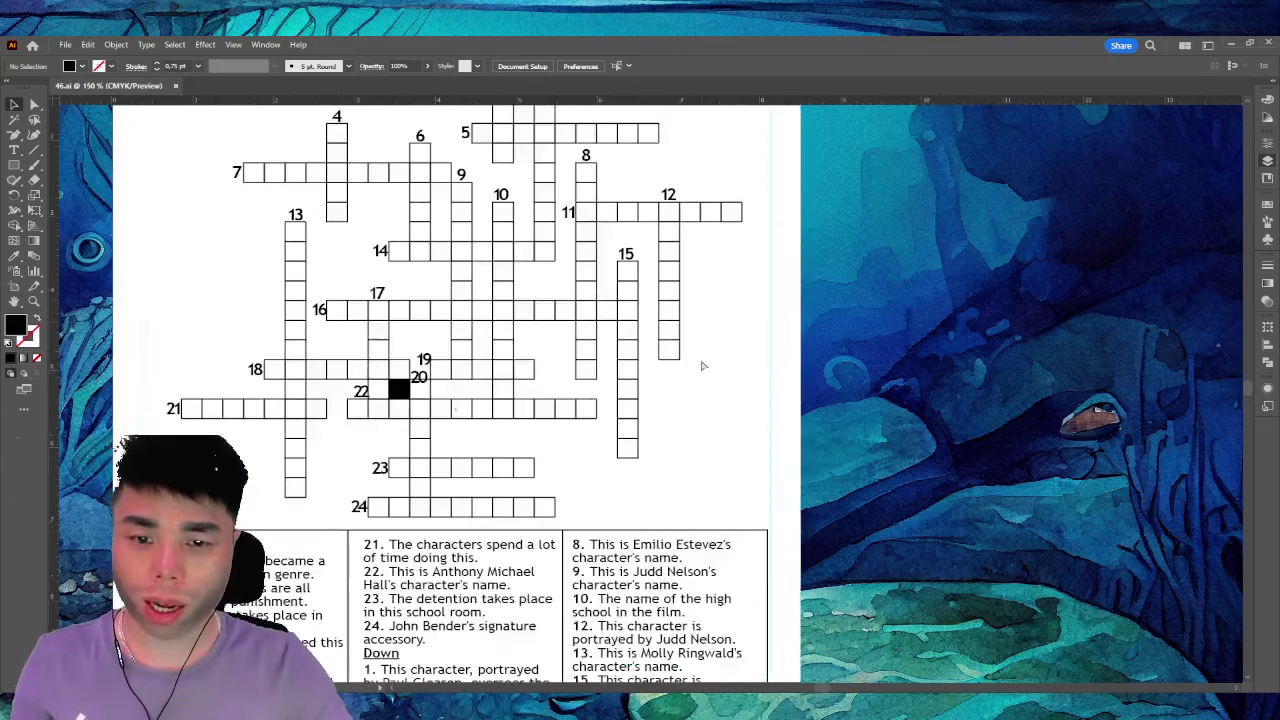
pyautogui.hotkey('ctrl', '+')
pyautogui.hotkey('ctrl', '+')
pyautogui.moveTo(299, 364); pyautogui.dragTo(646, 278)
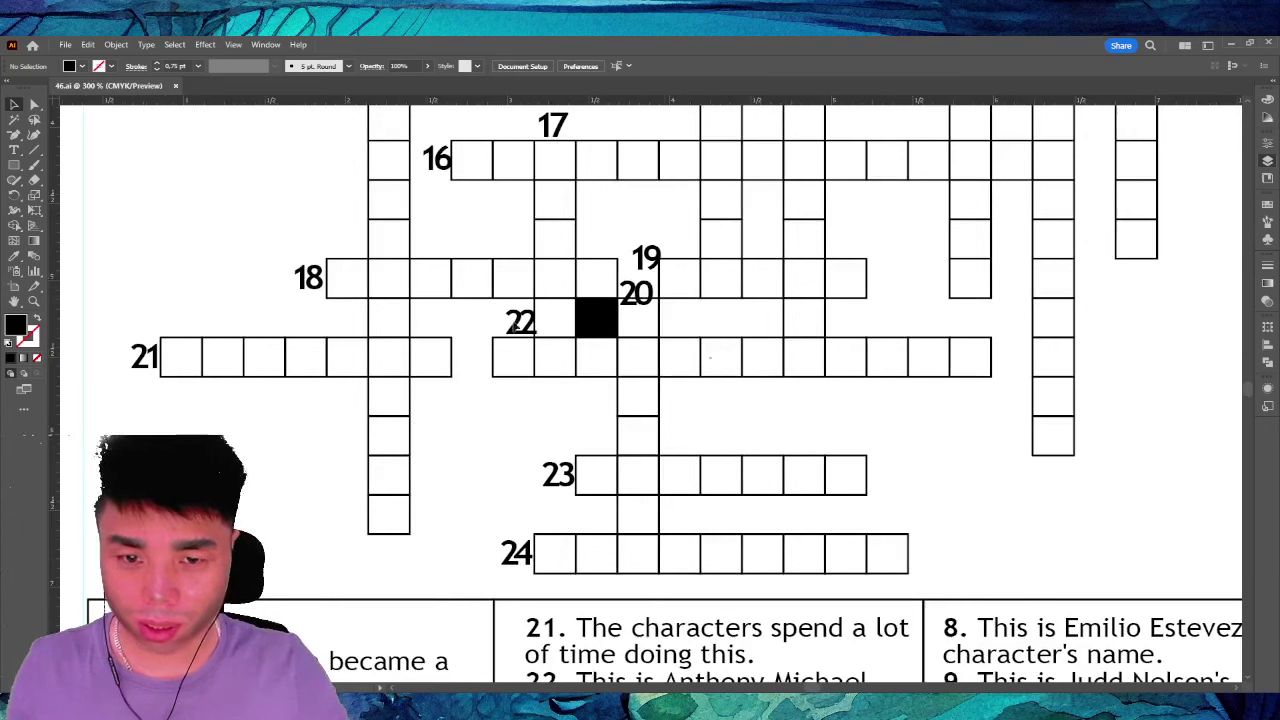
# Move clue number 22 just left of its row's first square, then zoom out
pyautogui.click(515, 322)
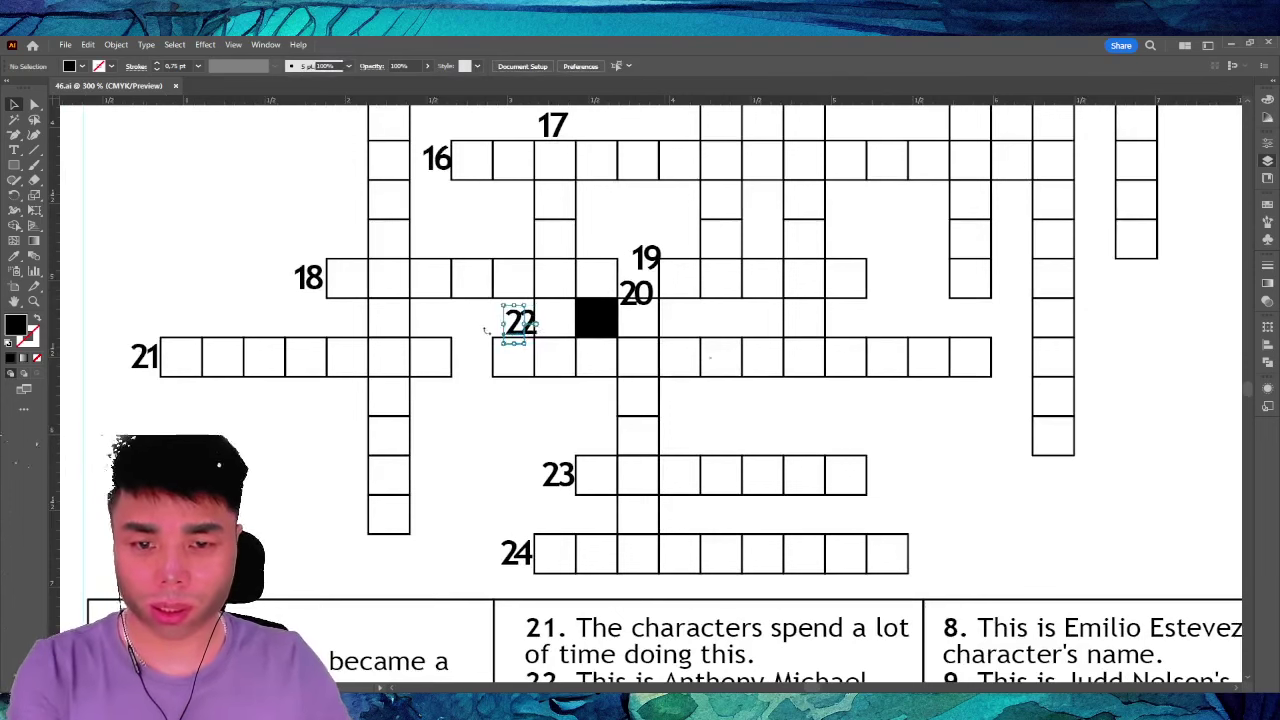
pyautogui.press('Left')
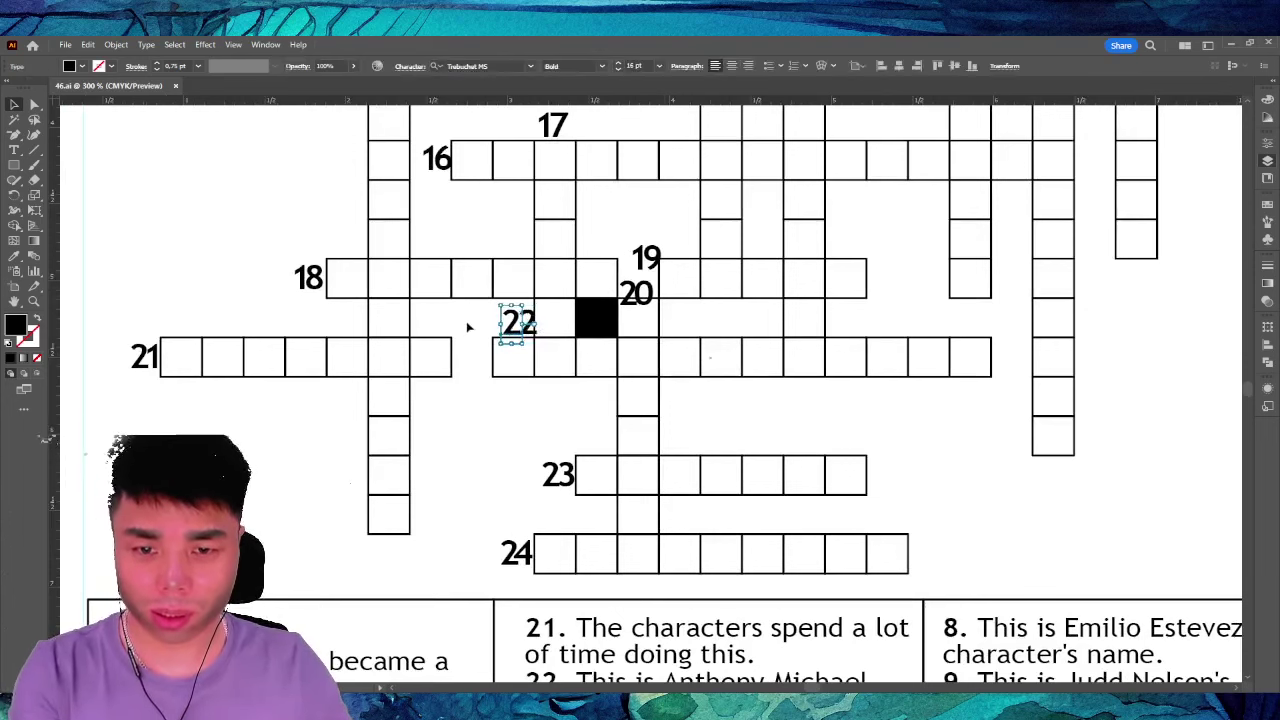
pyautogui.click(490, 322)
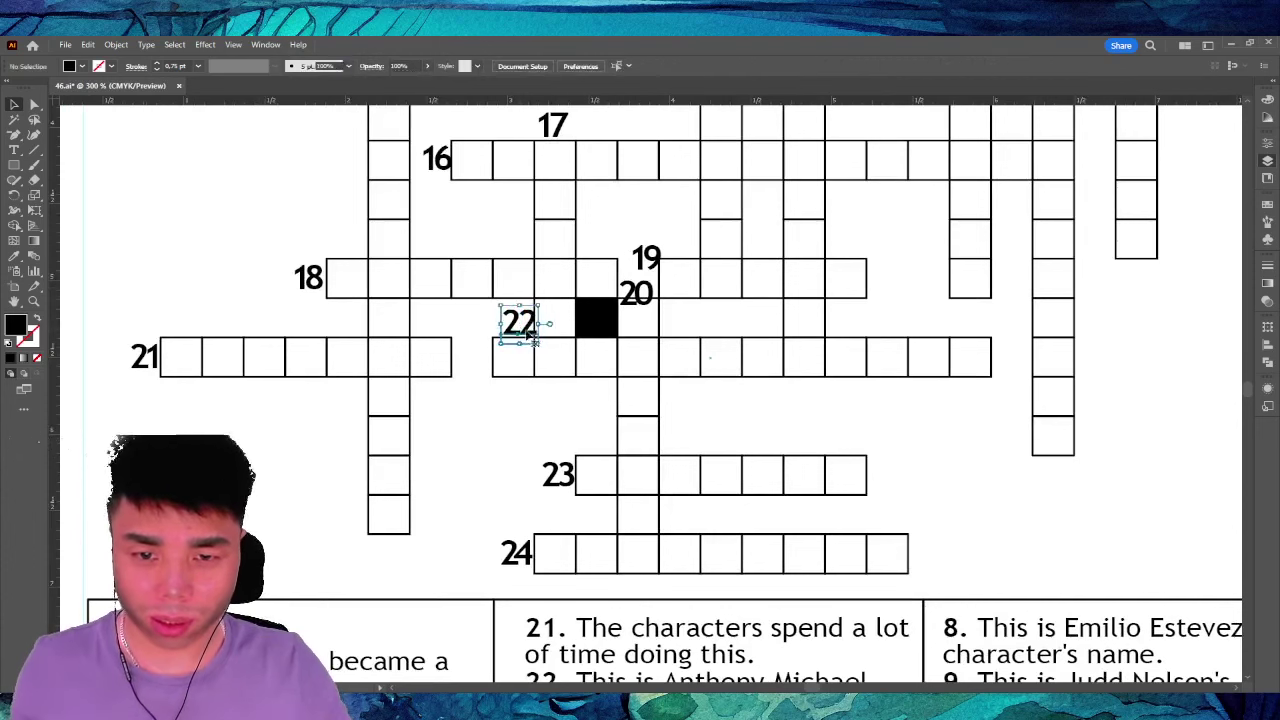
pyautogui.moveTo(530, 335); pyautogui.dragTo(487, 368)
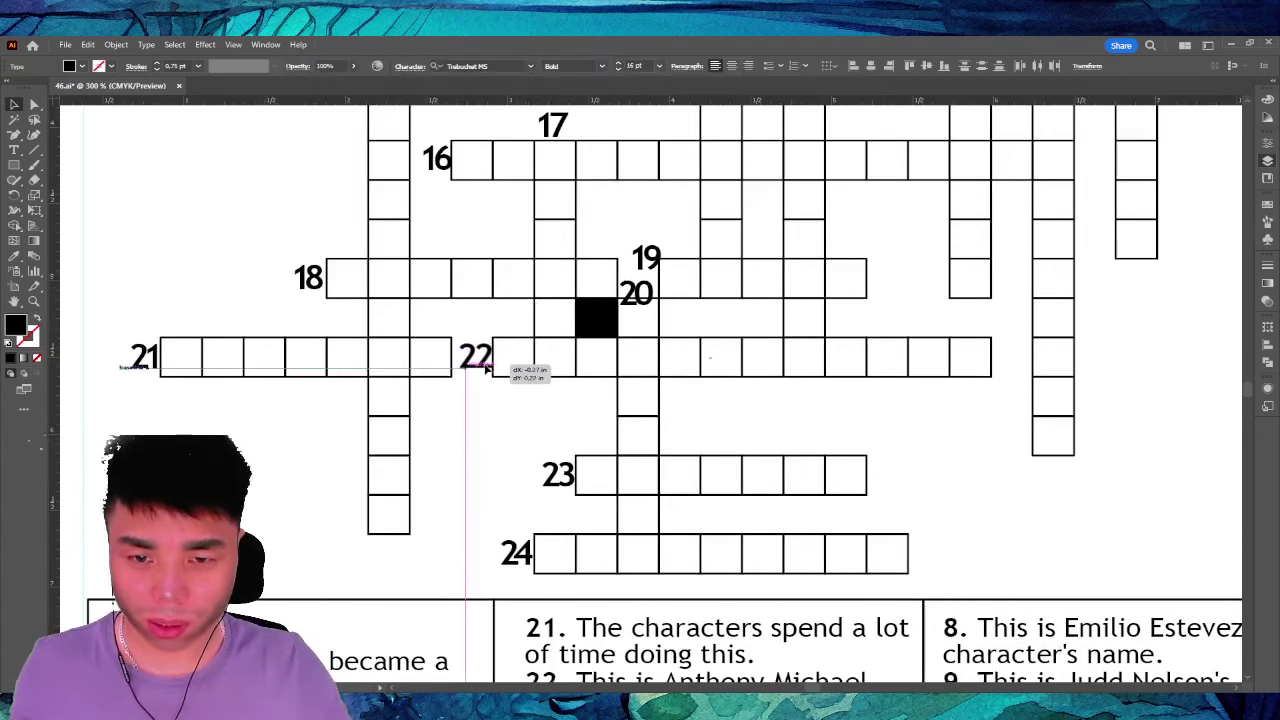
pyautogui.click(517, 451)
pyautogui.hotkey('ctrl', '-')
pyautogui.hotkey('ctrl', '-')
pyautogui.scroll(2, 534, 386)
pyautogui.scroll(2, 546, 348)
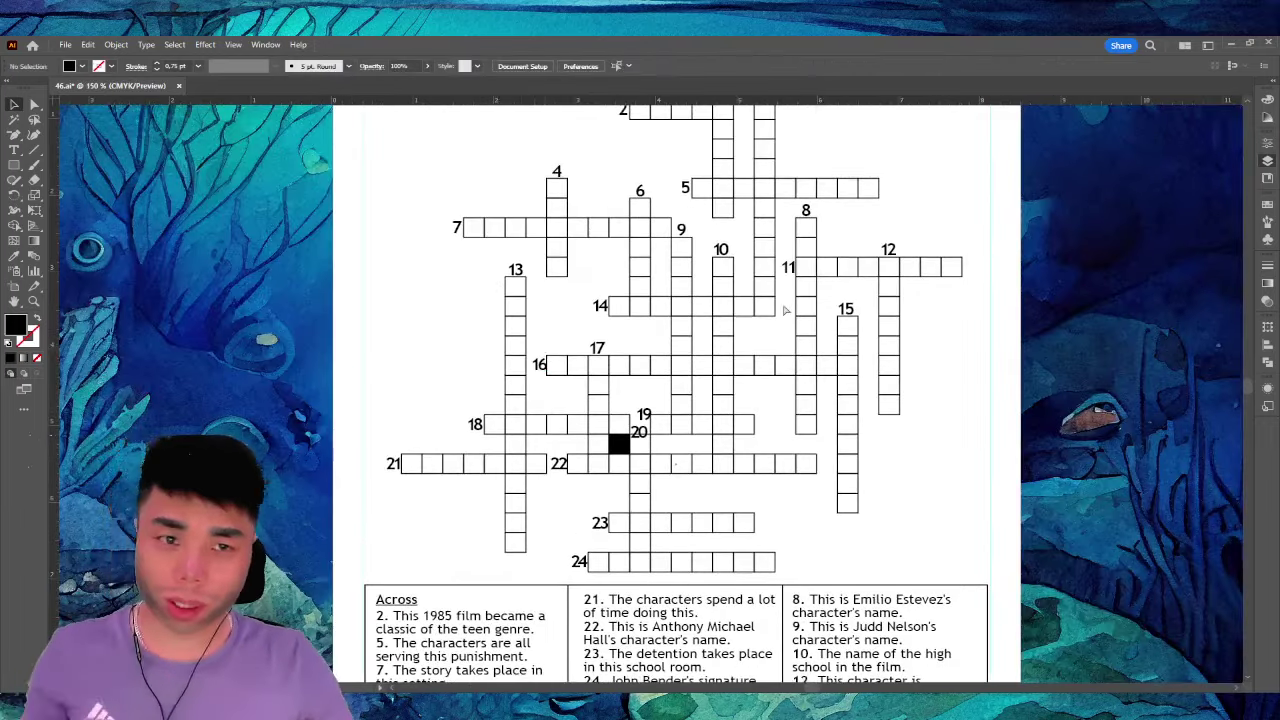
pyautogui.scroll(2, 880, 206)
# Review the finished page and save a copy of the crossword as 47.ai
pyautogui.scroll(-2, 871, 250)
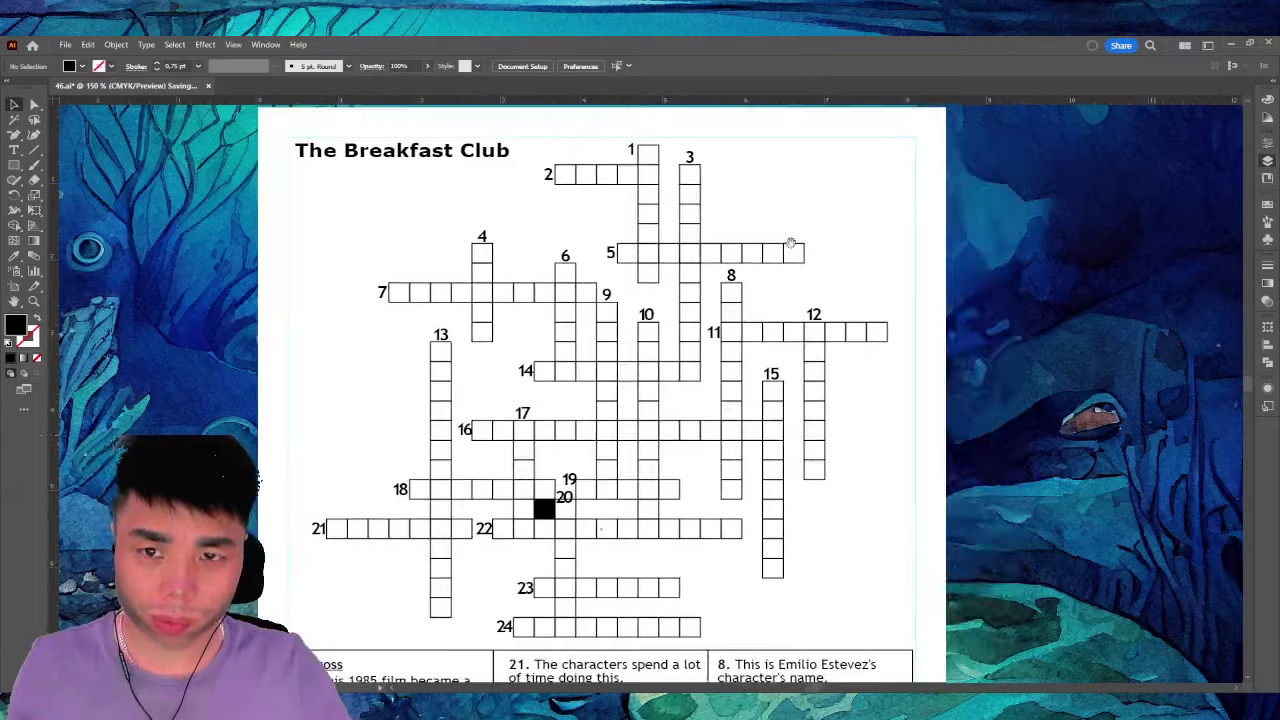
pyautogui.scroll(-3, 791, 248)
pyautogui.scroll(-3, 771, 349)
pyautogui.scroll(-3, 777, 371)
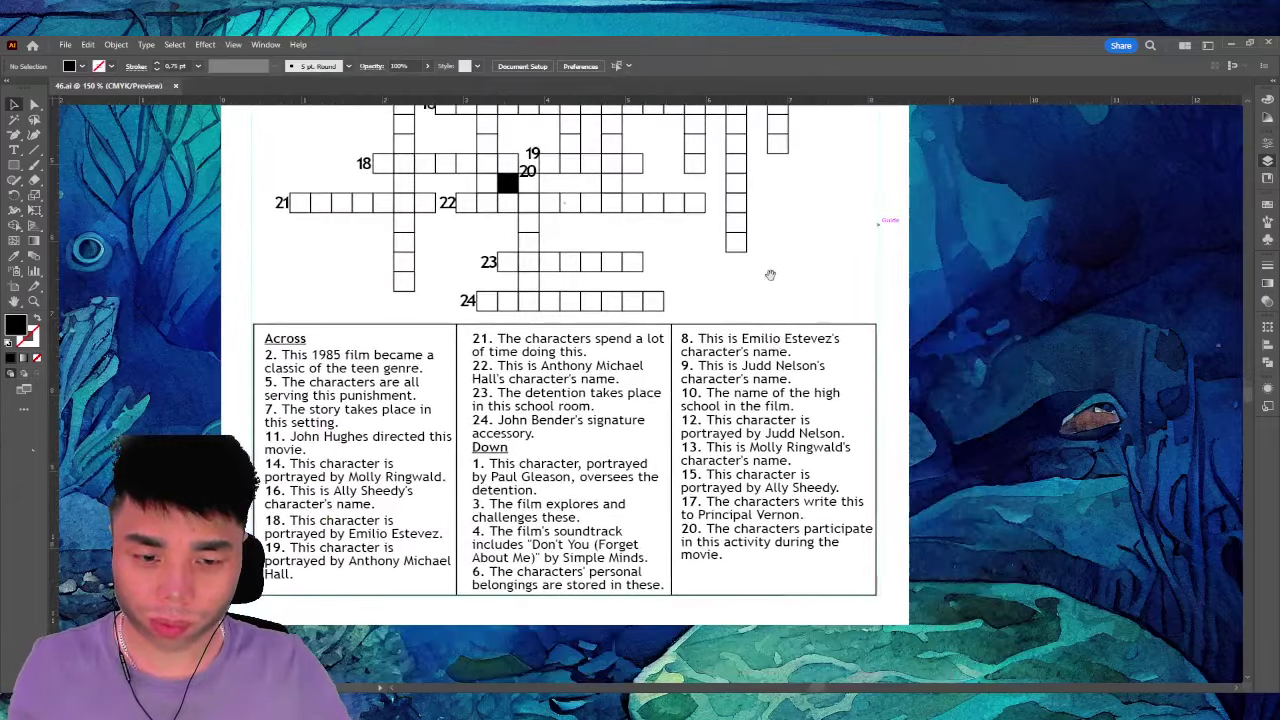
pyautogui.scroll(2, 767, 258)
pyautogui.scroll(1, 763, 265)
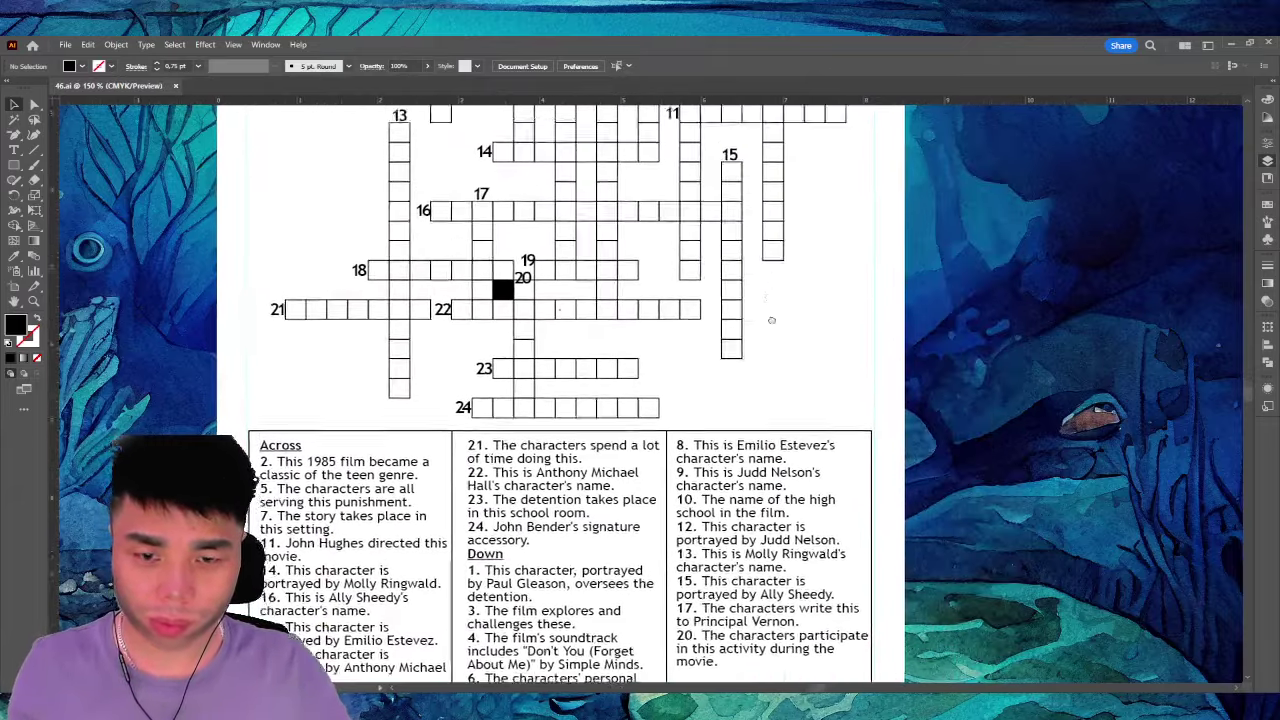
pyautogui.scroll(8, 740, 267)
pyautogui.scroll(3, 713, 268)
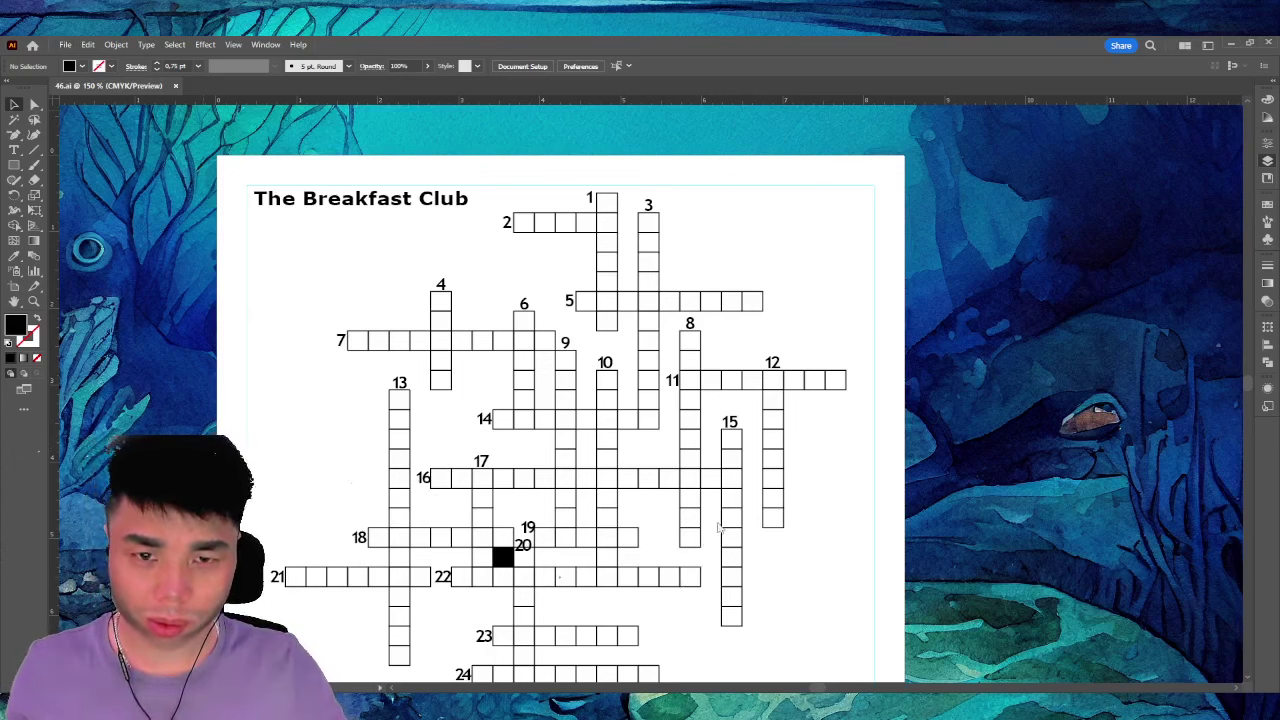
pyautogui.hotkey('ctrl', 'Tab')
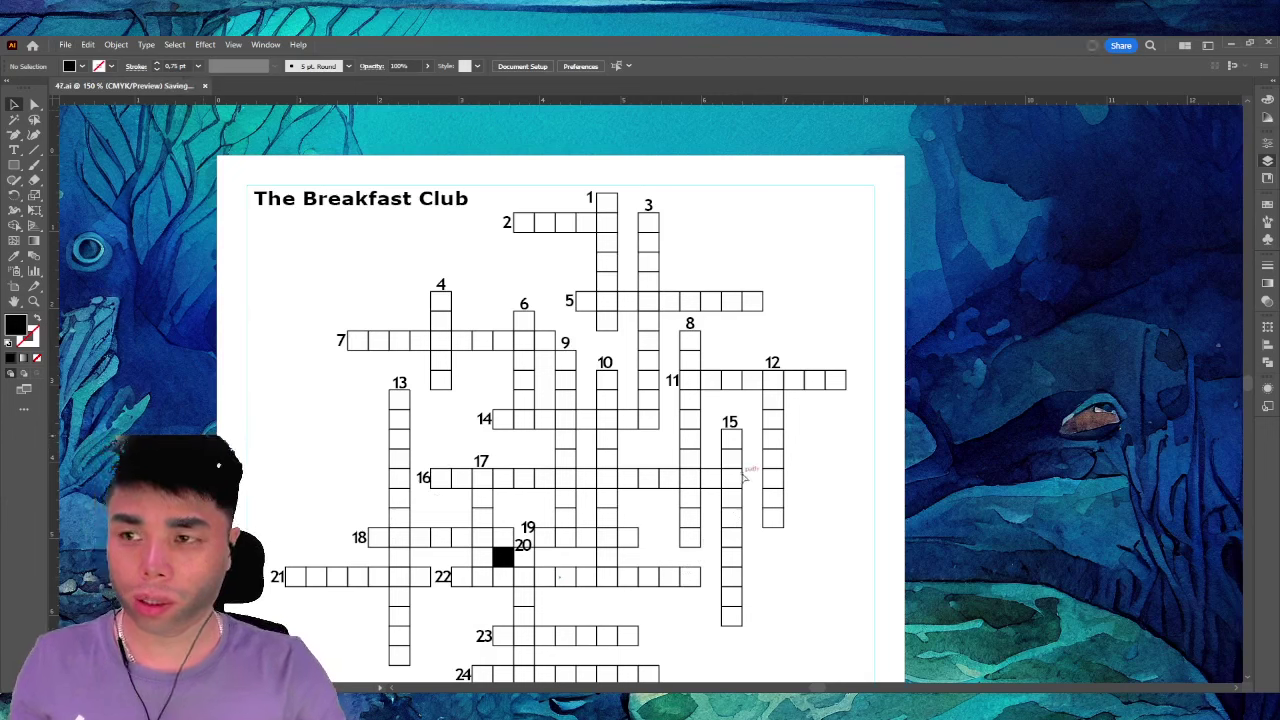
pyautogui.hotkey('ctrl', '-')
pyautogui.hotkey('ctrl', '-')
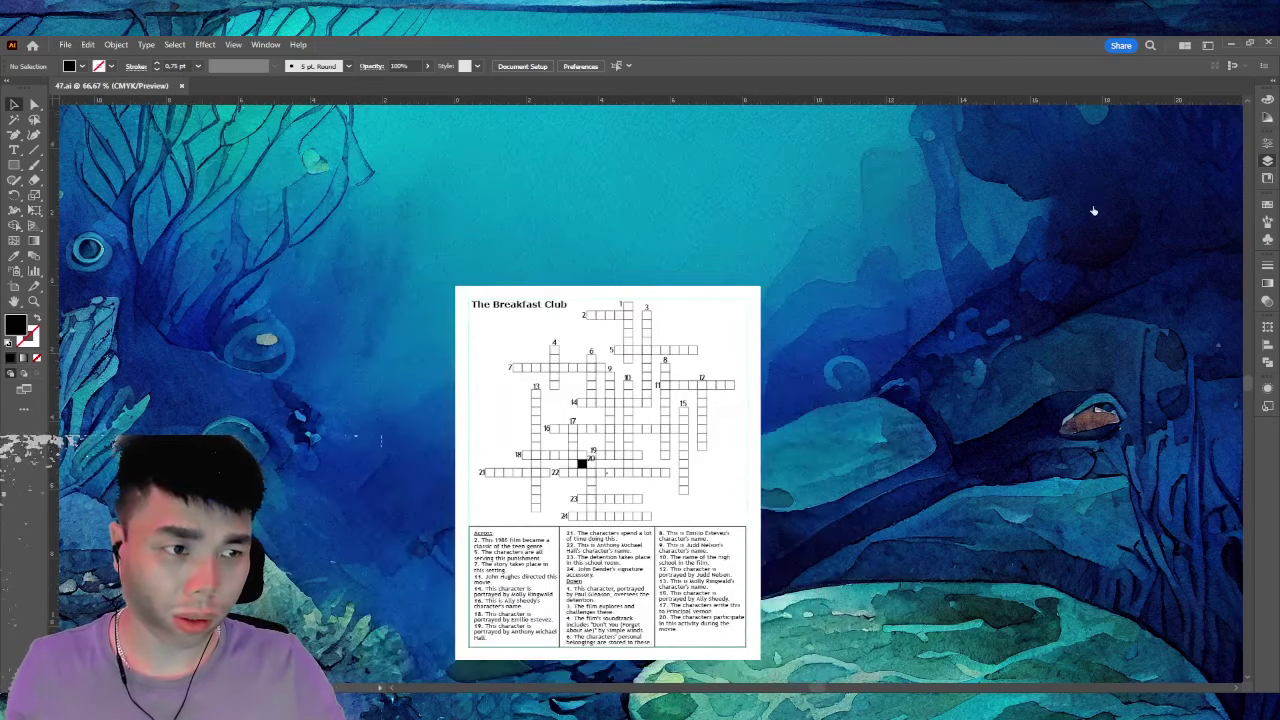
# Delete the Breakfast Club grid and clue columns from 47.ai, keeping only the title
pyautogui.hotkey('ctrl', 'shift', 'v')
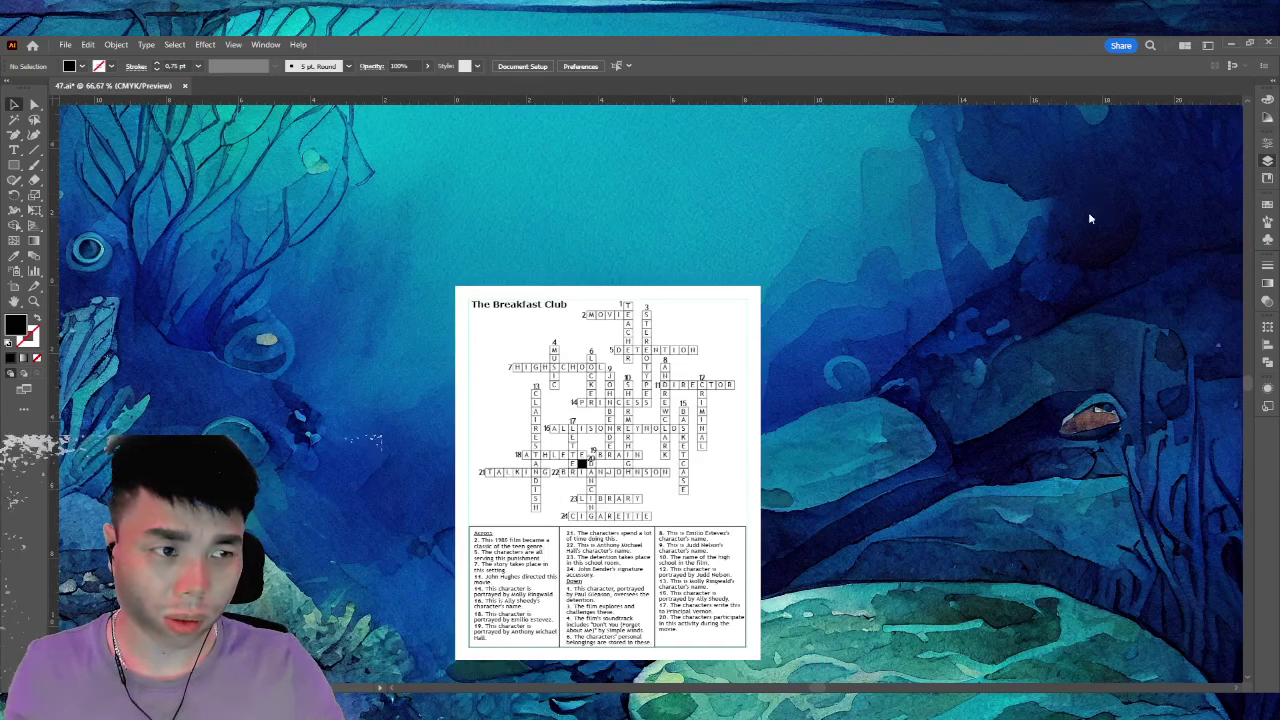
pyautogui.scroll(-1, 731, 240)
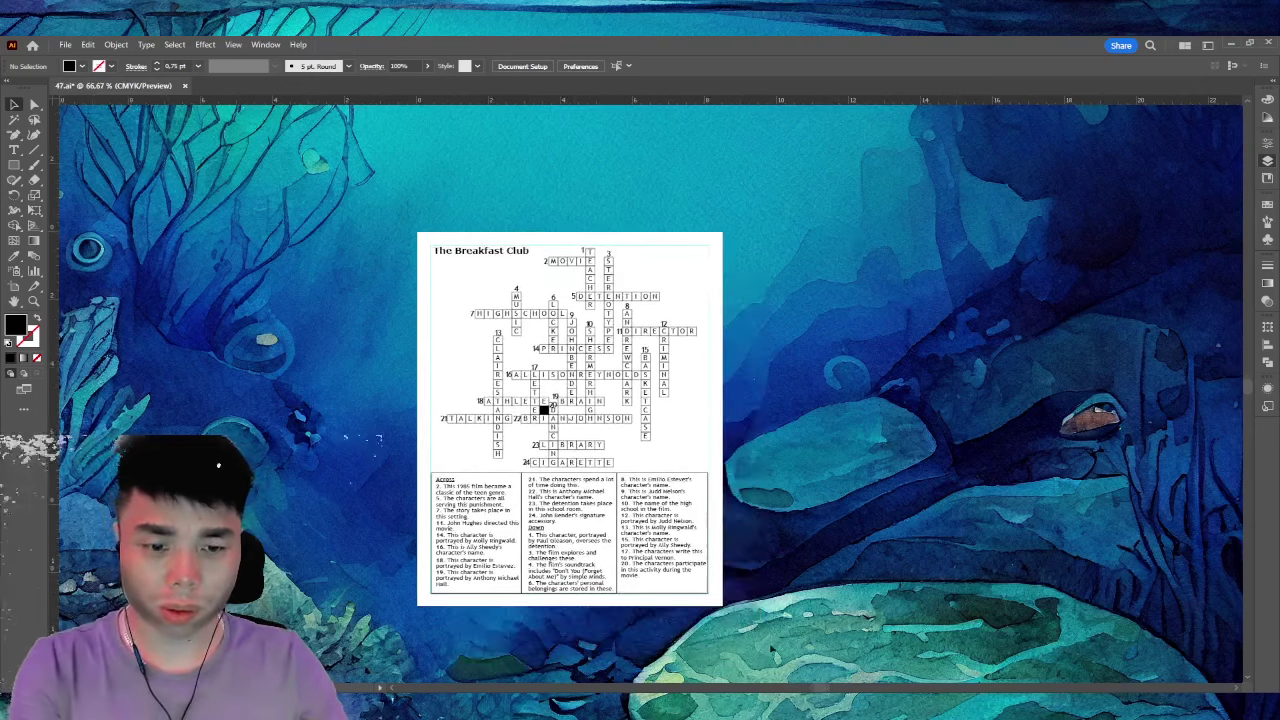
pyautogui.hotkey('ctrl', 'a')
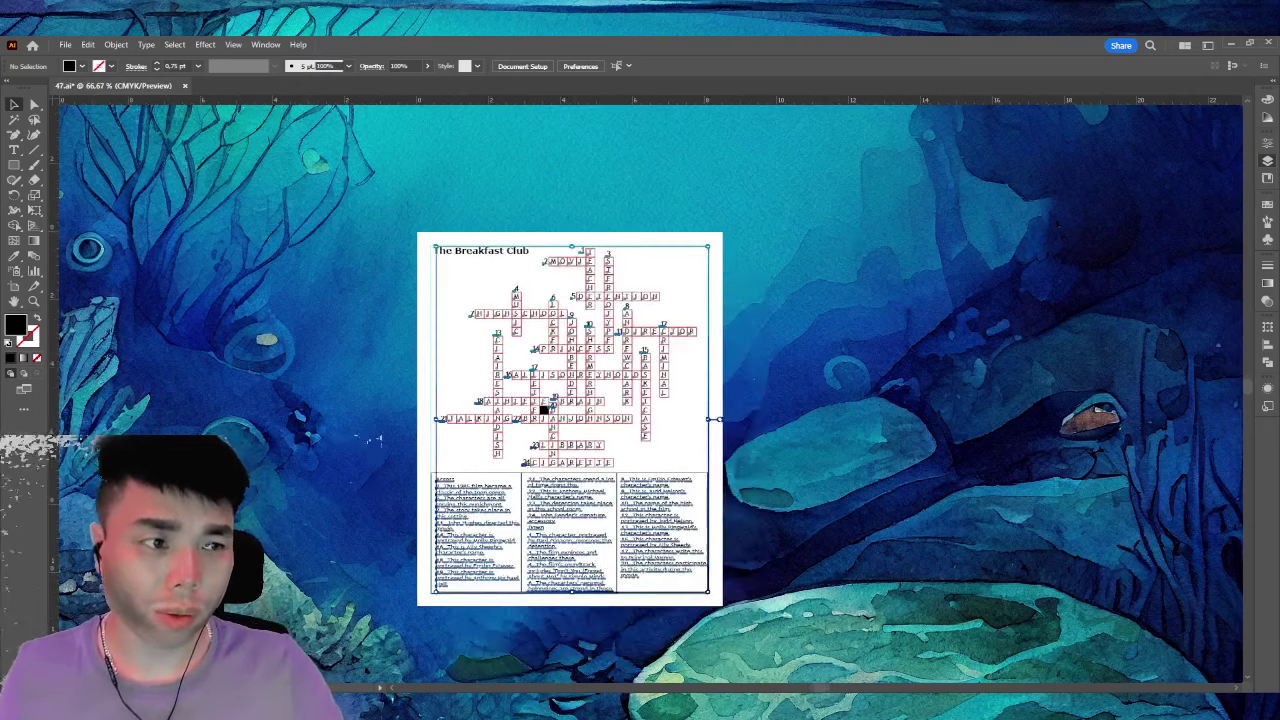
pyautogui.press('Delete')
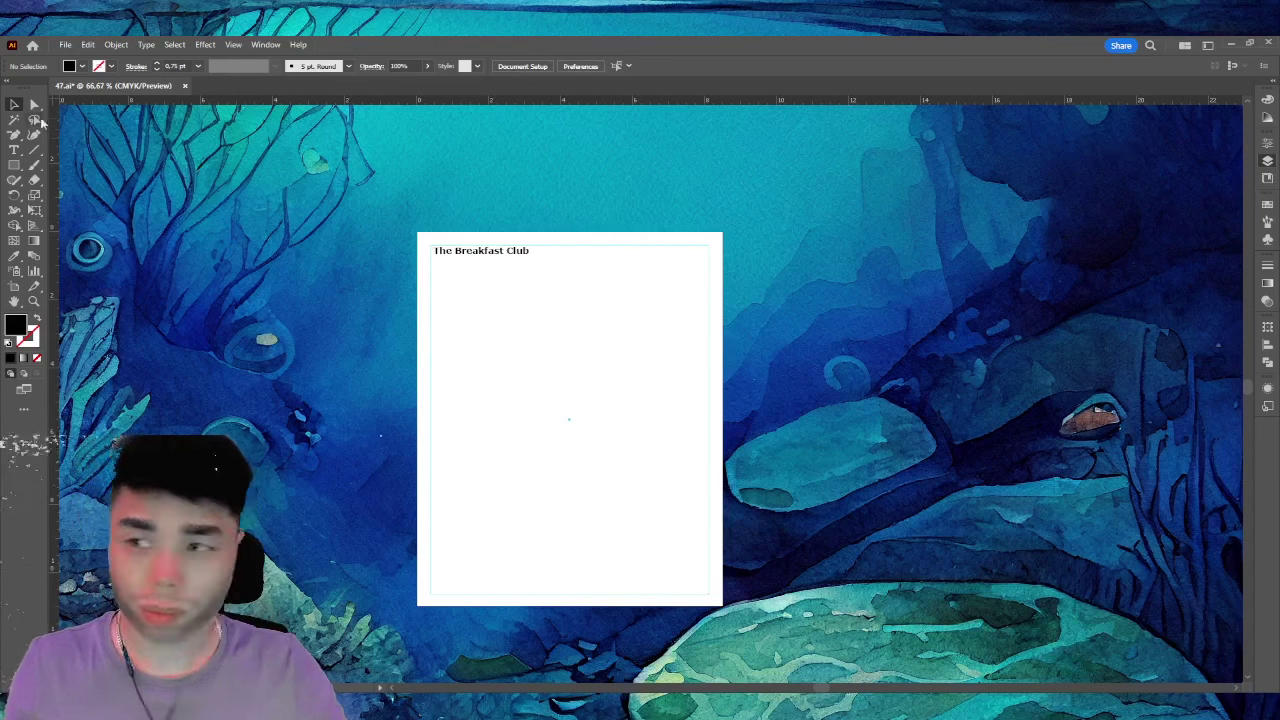
# Change the title to 'Back to the Future', centre it on the page, and save
pyautogui.click(14, 149)
pyautogui.tripleClick(505, 250)
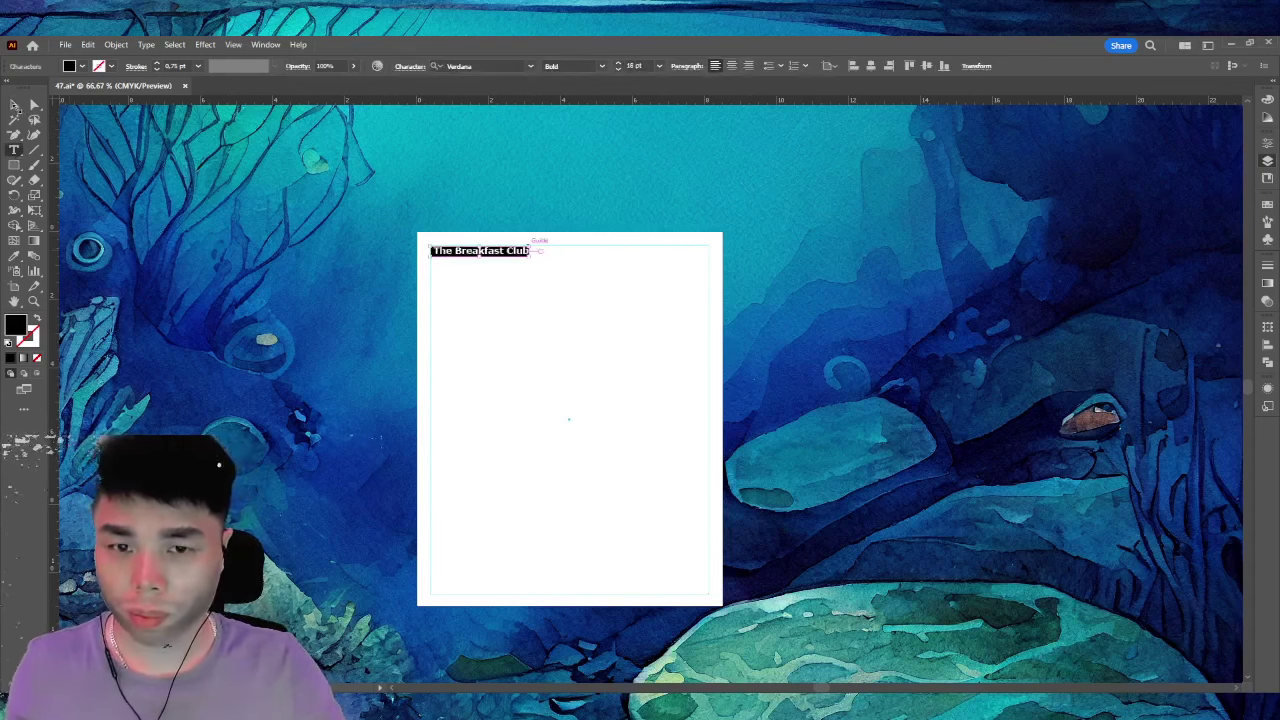
pyautogui.hotkey('ctrl', 'v')
pyautogui.press('Escape')
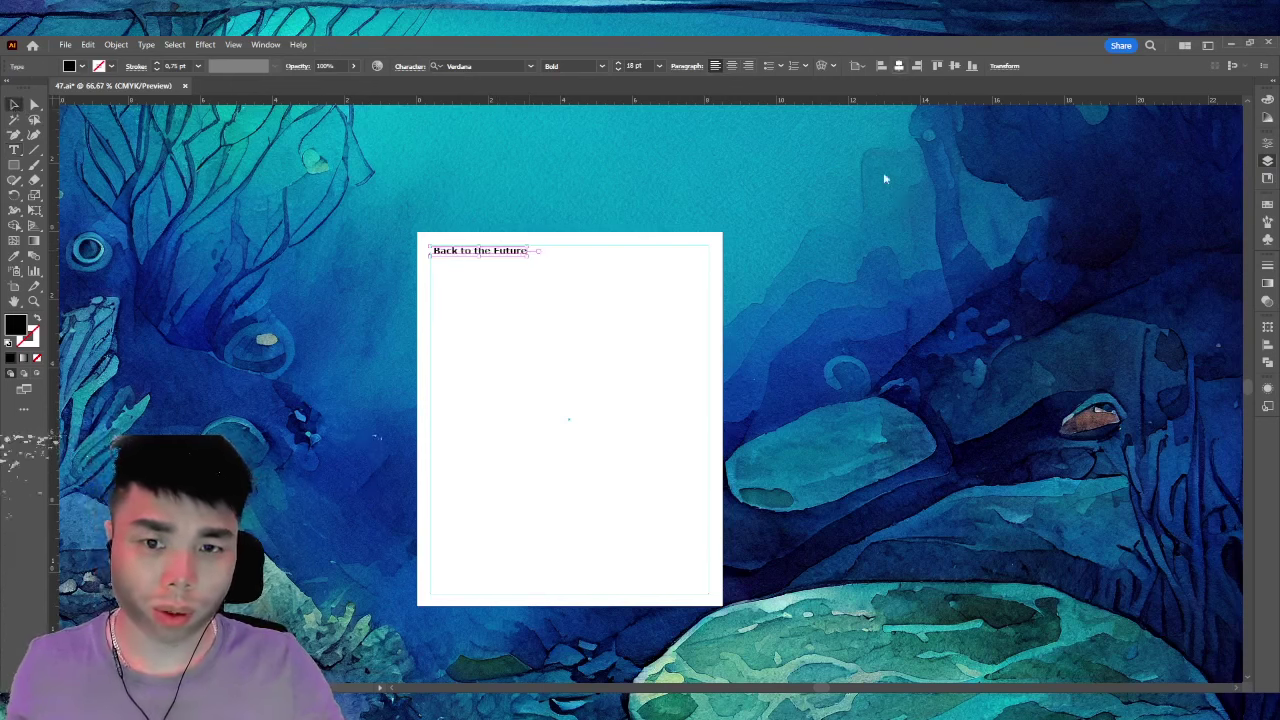
pyautogui.hotkey('ctrl', 'shift', 'c')
pyautogui.click(1079, 163)
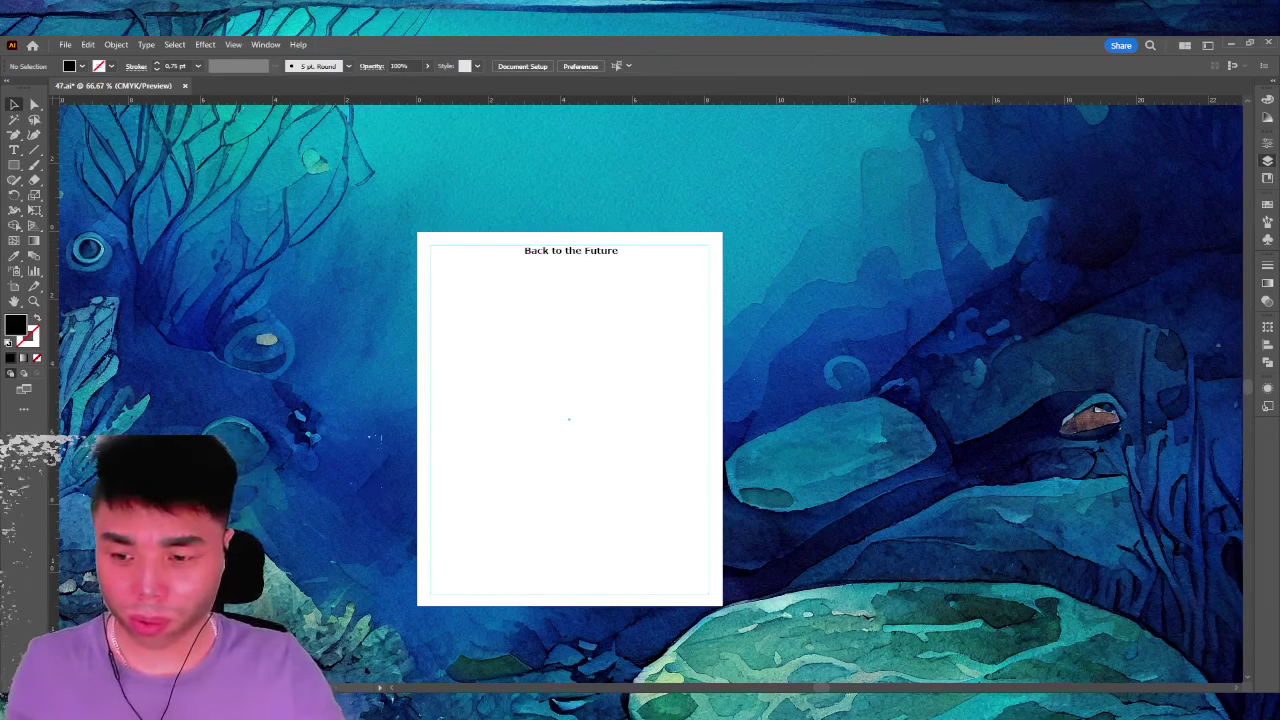
pyautogui.hotkey('ctrl', 's')
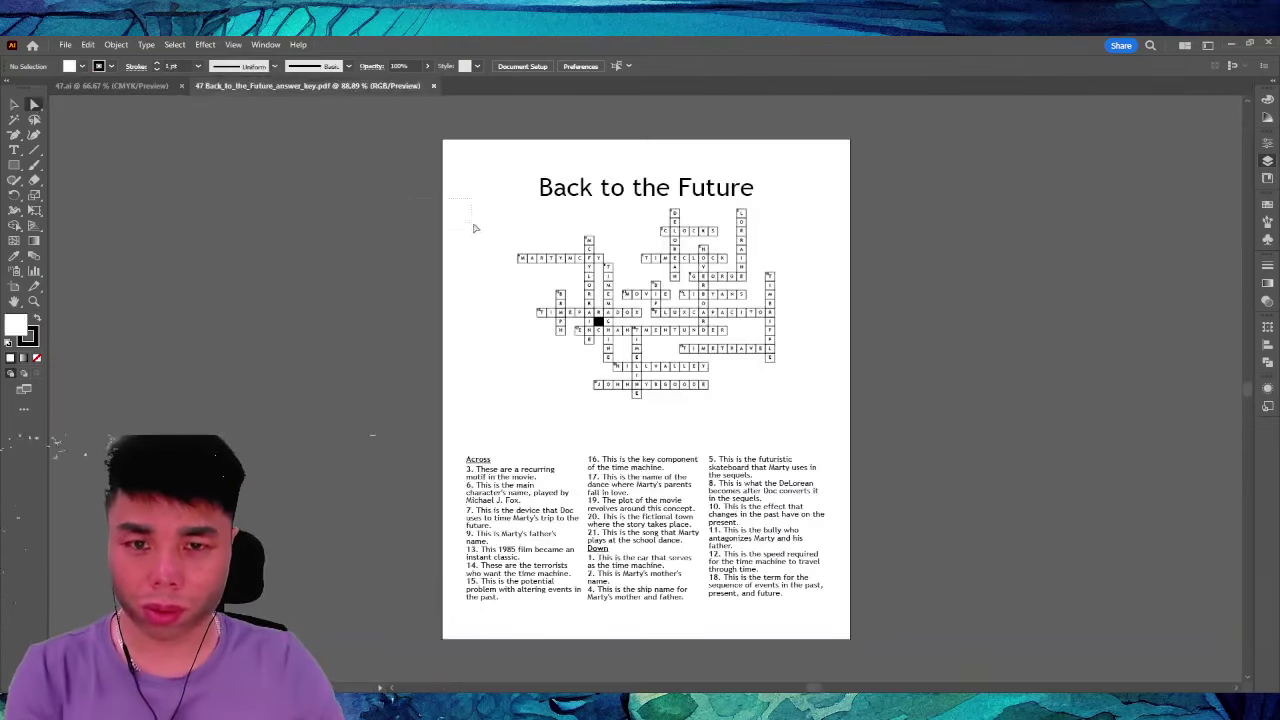
# Select the Back to the Future crossword grid on the answer-key page and return to 47.ai
pyautogui.moveTo(465, 200); pyautogui.dragTo(489, 378)
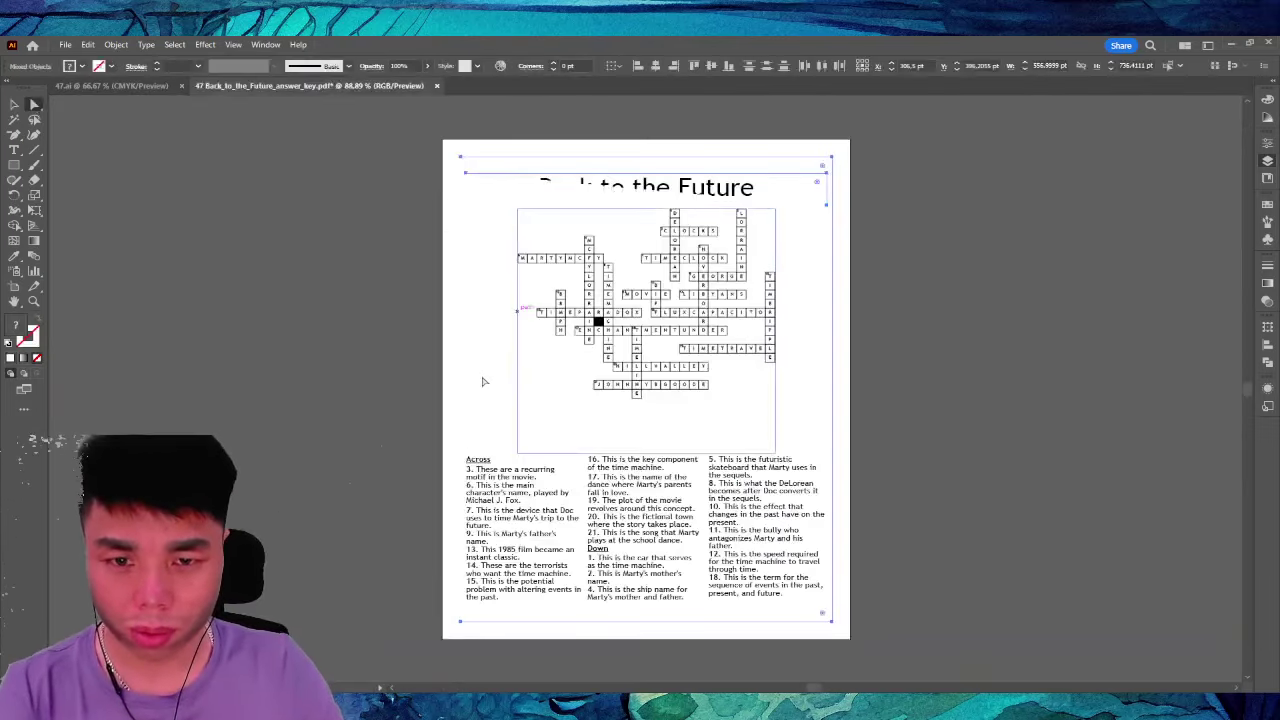
pyautogui.moveTo(404, 368); pyautogui.dragTo(557, 398)
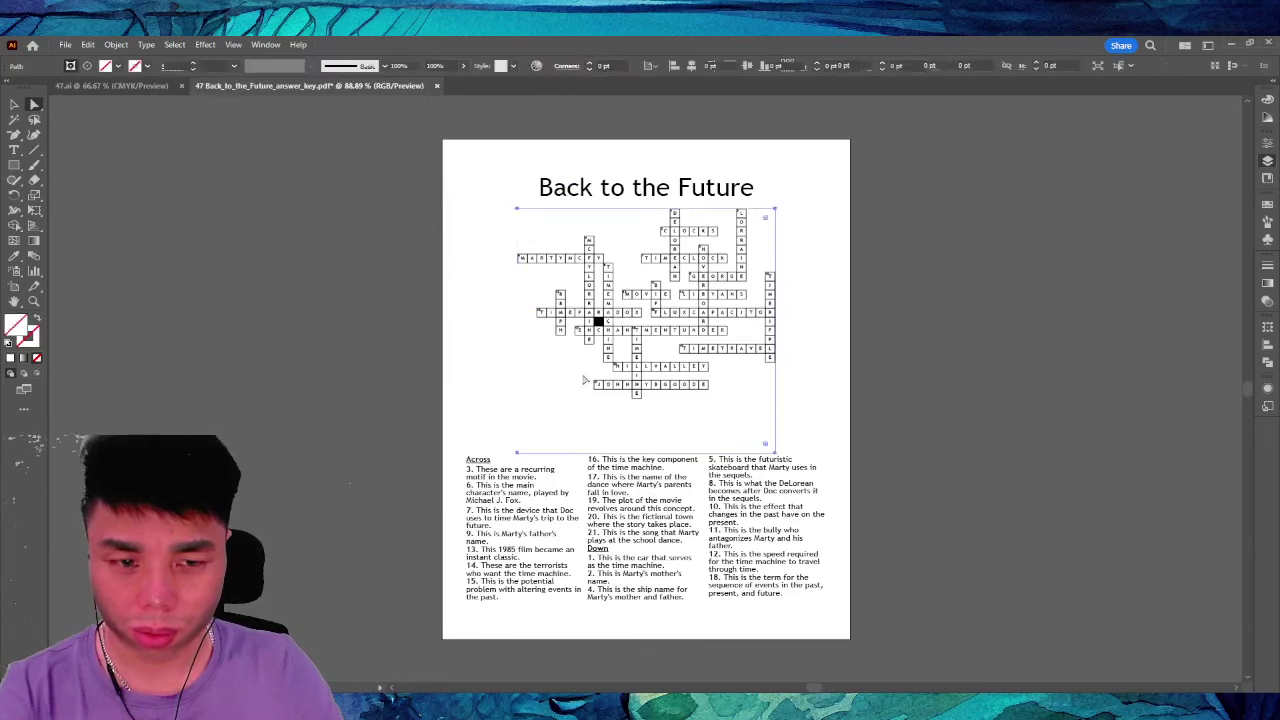
pyautogui.click(520, 470)
pyautogui.click(708, 455)
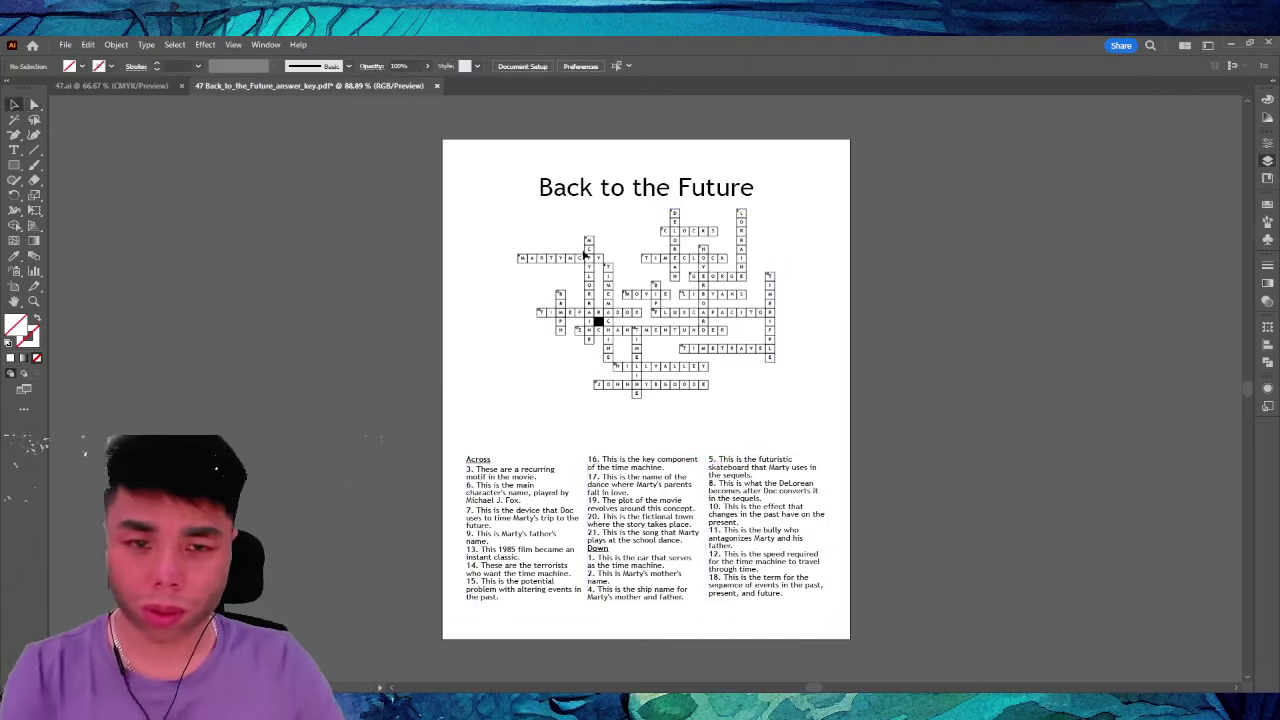
pyautogui.click(600, 310)
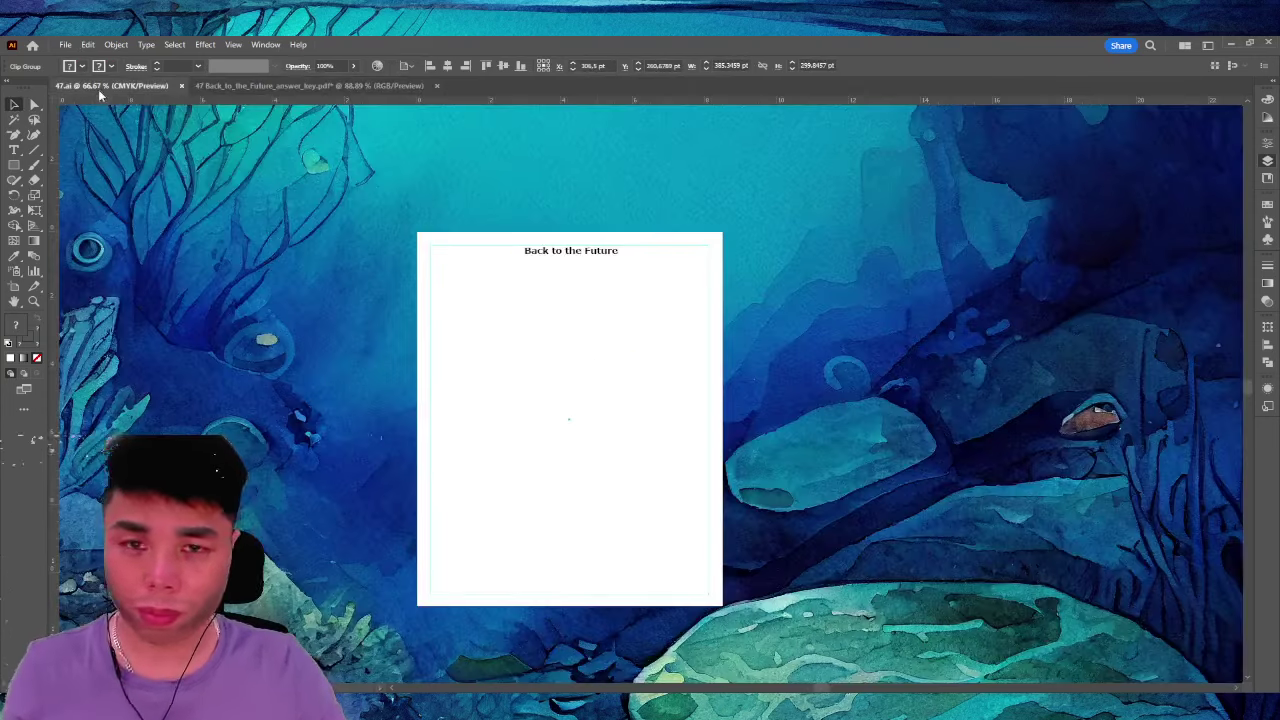
pyautogui.click(110, 86)
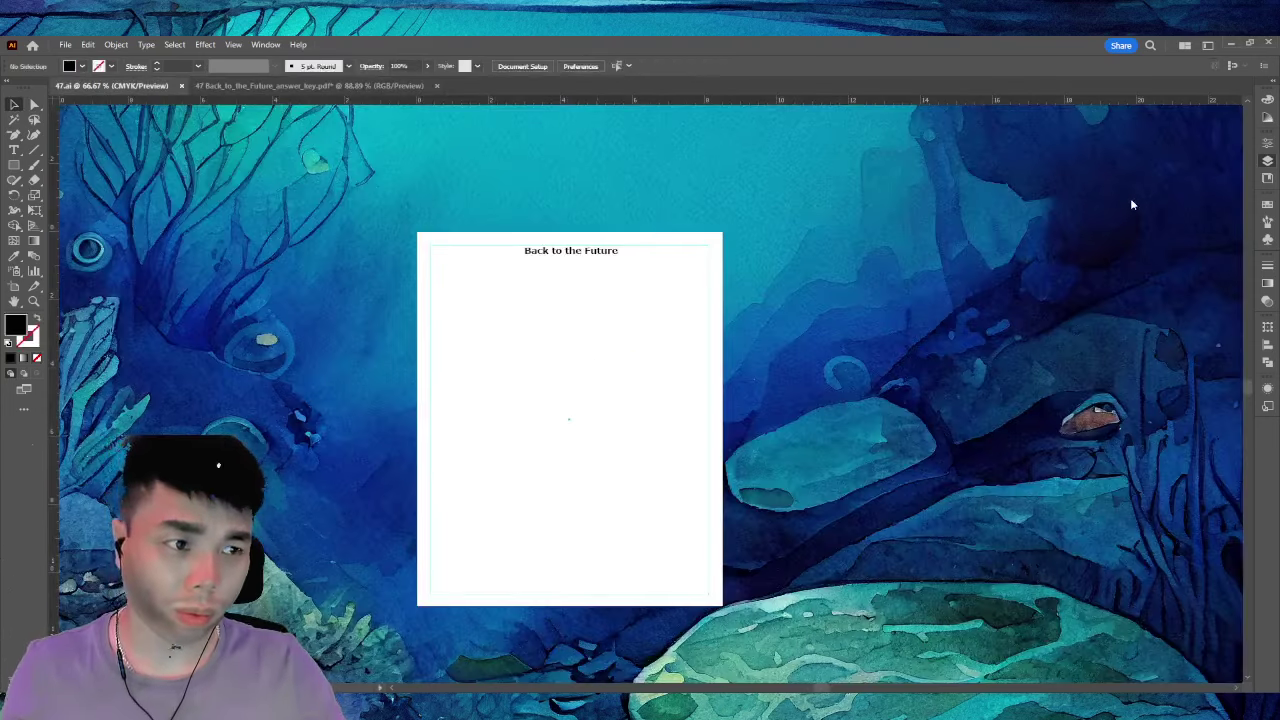
pyautogui.hscroll(2, 546, 349)
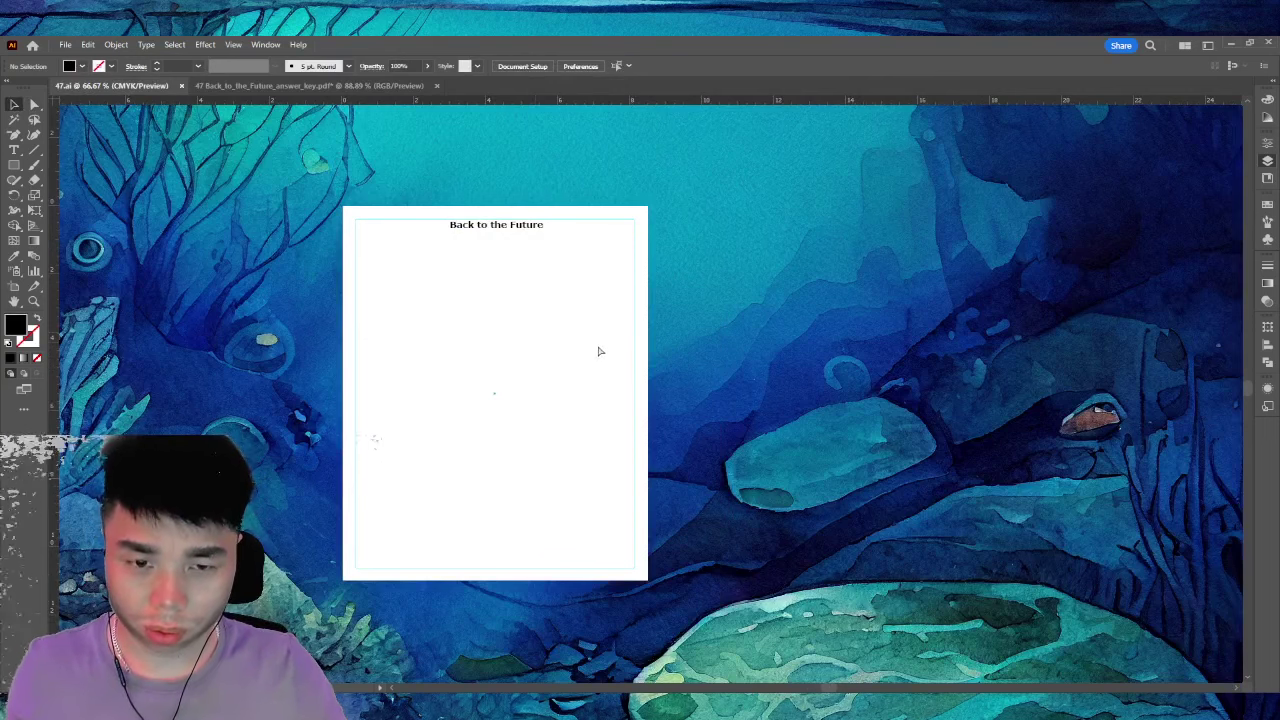
# Paste the crossword grid under the title and enlarge it to fill the page width
pyautogui.hotkey('ctrl', 'v')
pyautogui.moveTo(612, 369); pyautogui.dragTo(413, 295)
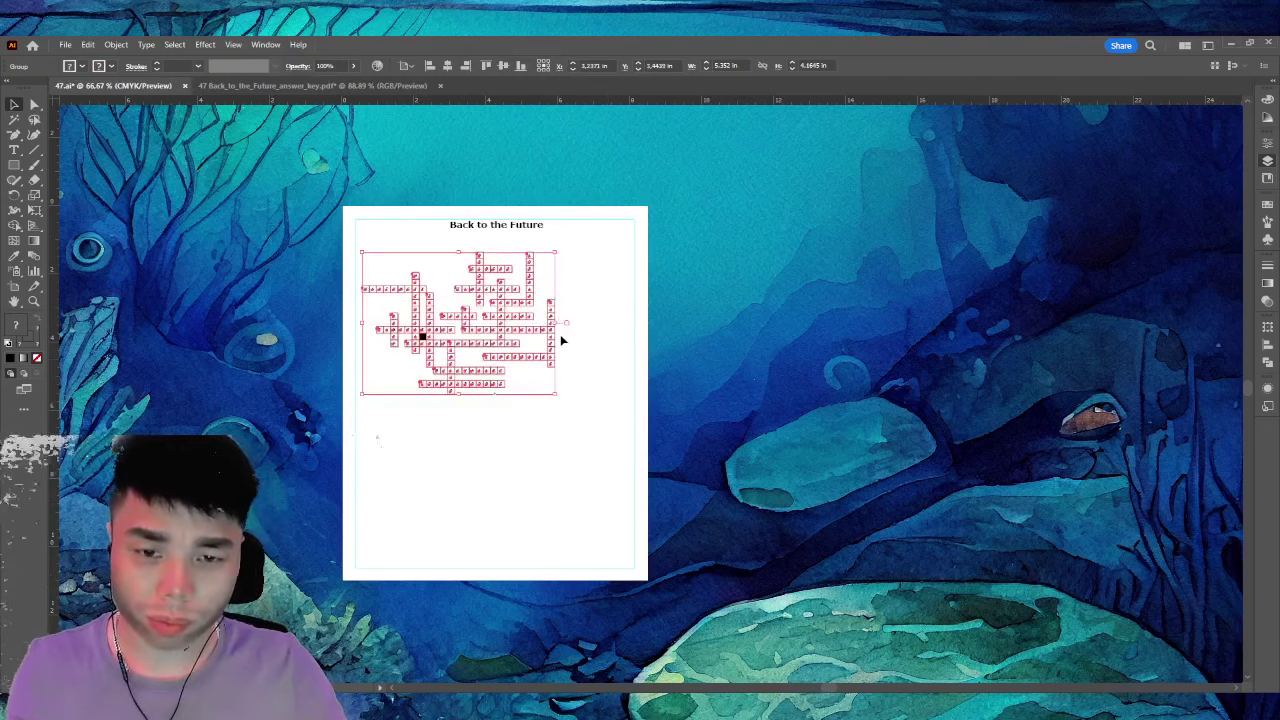
pyautogui.moveTo(556, 394)
pyautogui.mouseDown()
pyautogui.moveTo(657, 465)
pyautogui.moveTo(632, 447)
pyautogui.mouseUp()
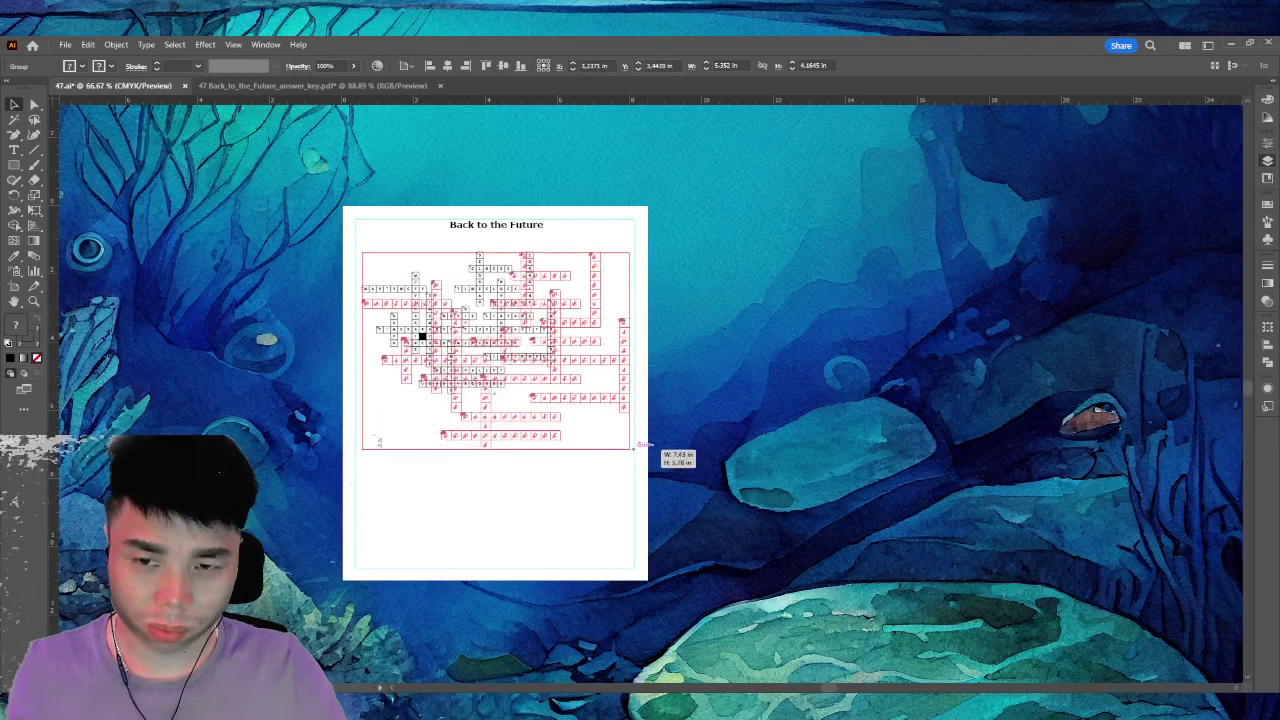
pyautogui.moveTo(632, 447); pyautogui.dragTo(632, 447)
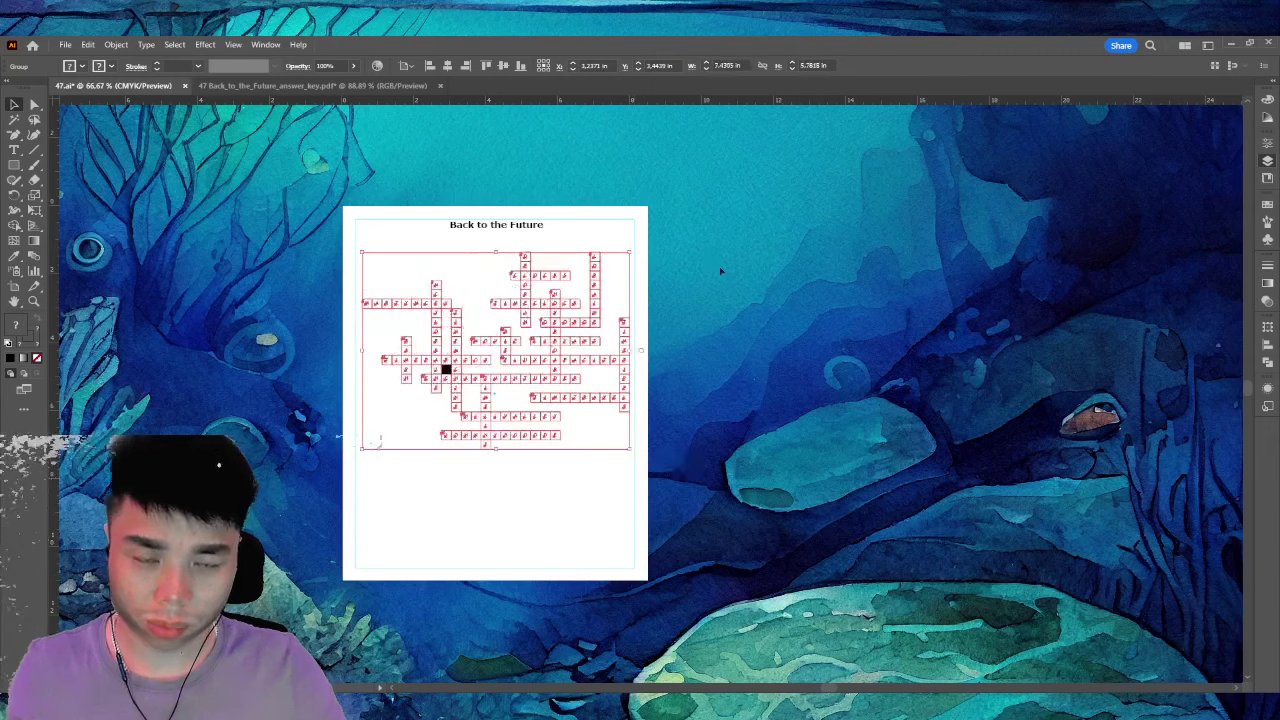
pyautogui.click(719, 264)
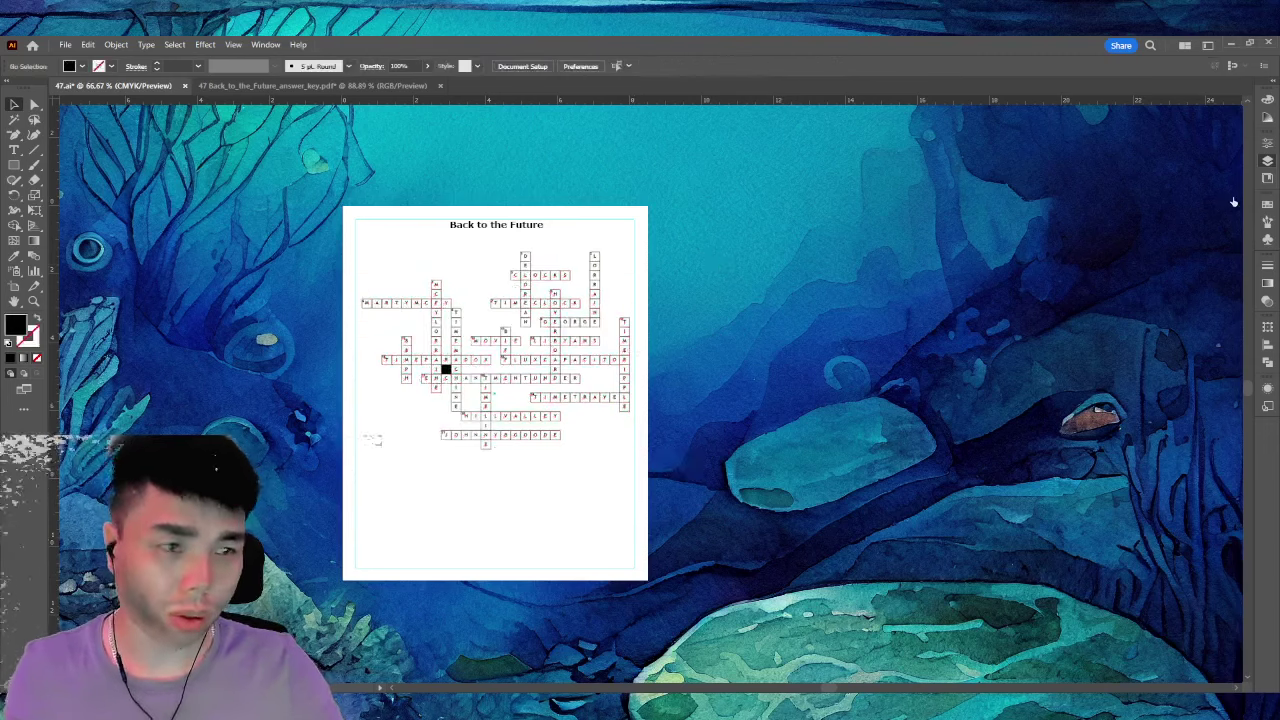
pyautogui.click(596, 272)
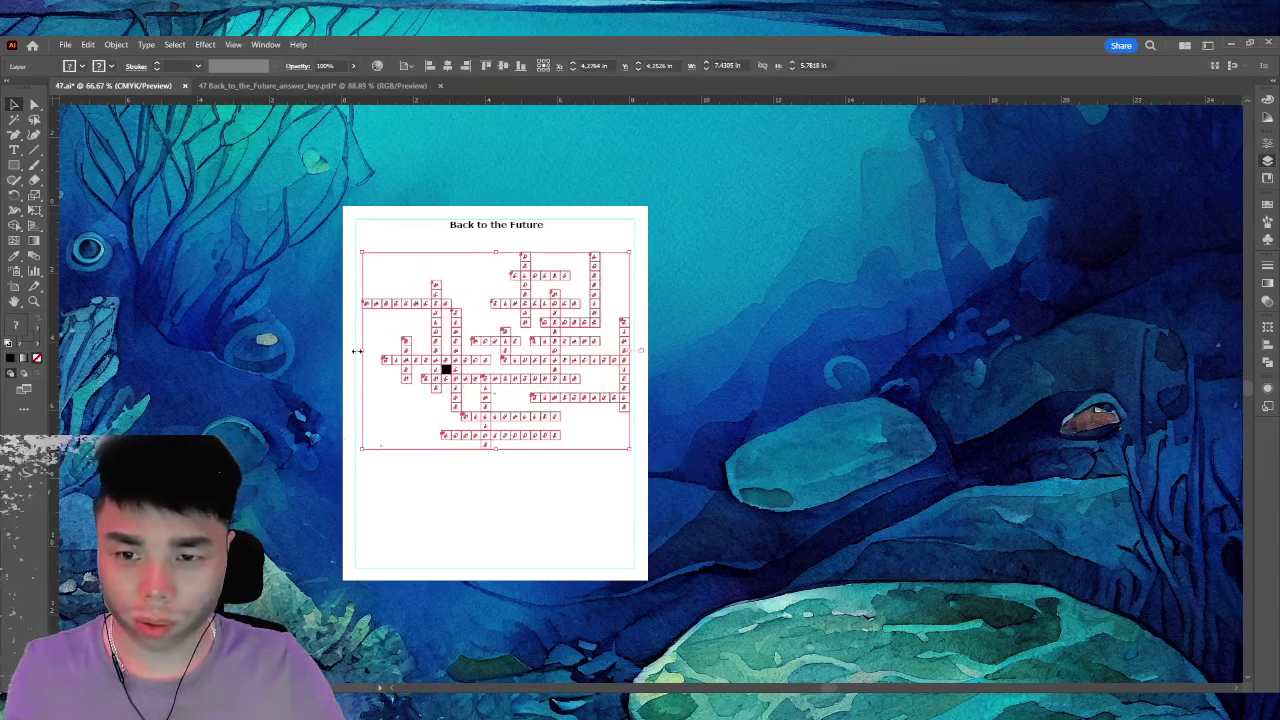
pyautogui.moveTo(357, 351); pyautogui.dragTo(351, 350)
pyautogui.click(760, 250)
# Move the grid up toward the title and align the title with the grid's left edge
pyautogui.hotkey('ctrl', '+')
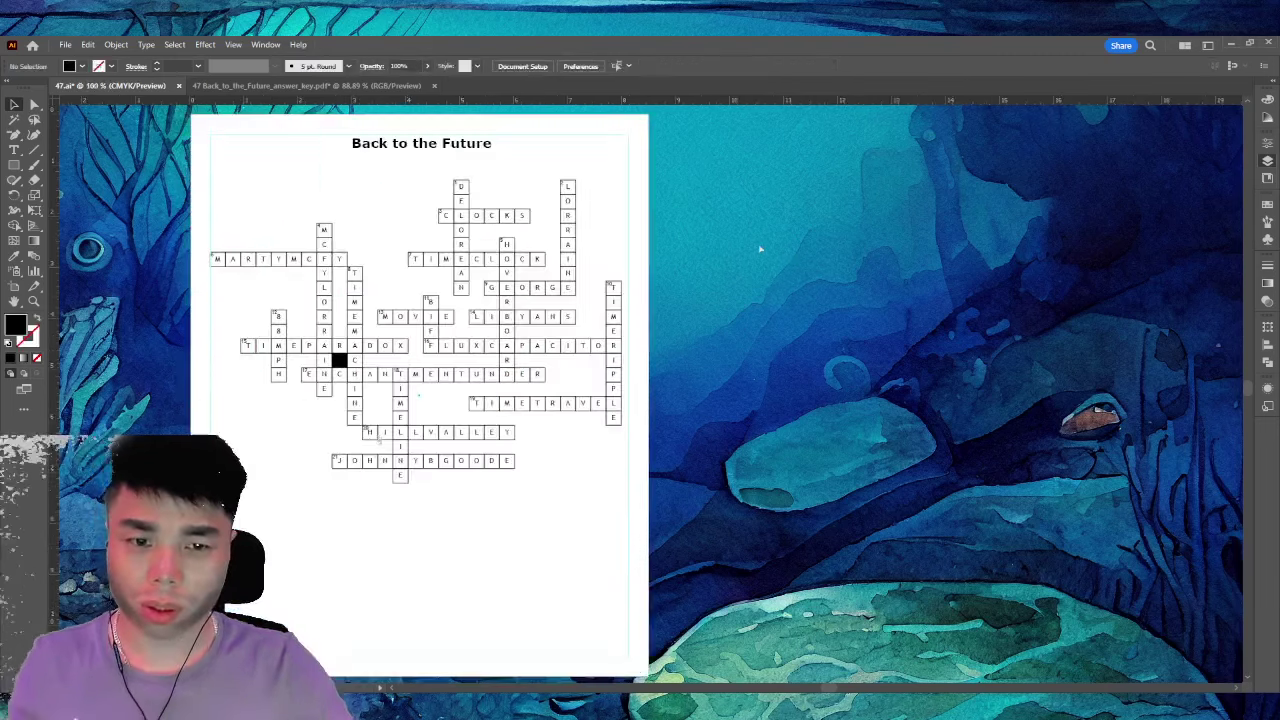
pyautogui.scroll(1, 760, 250)
pyautogui.hotkey('ctrl', 'a')
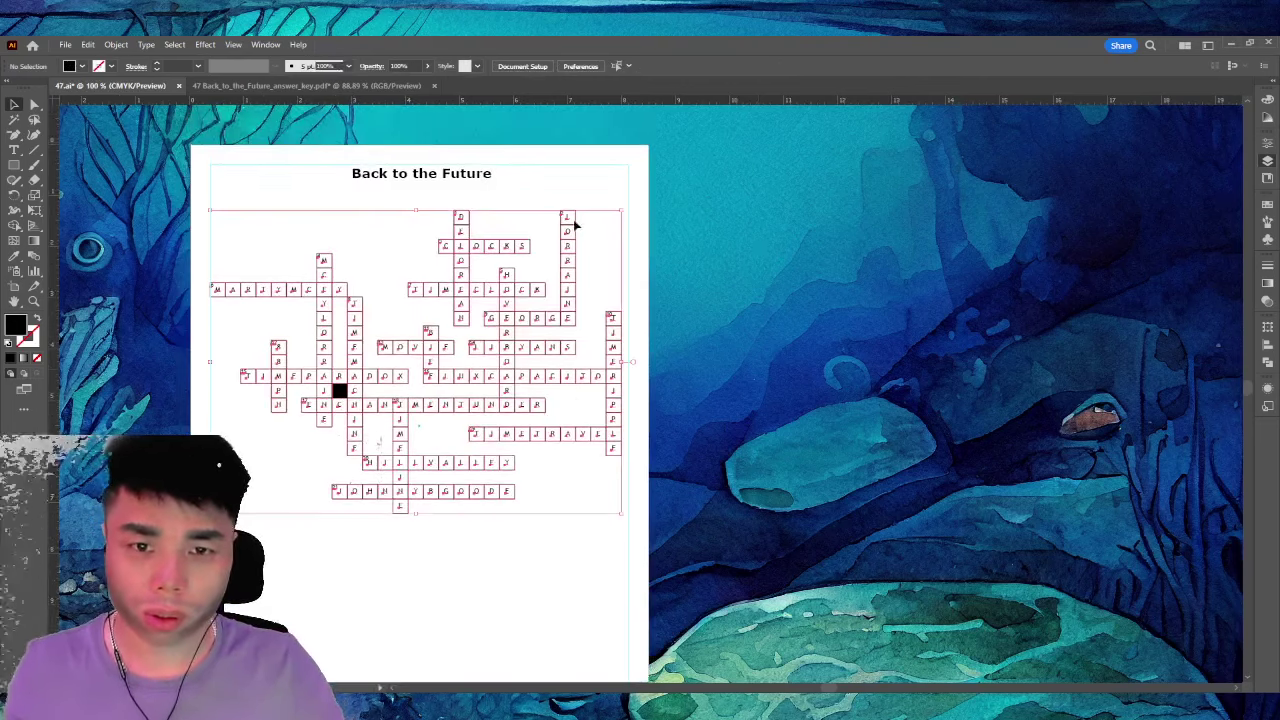
pyautogui.moveTo(575, 225); pyautogui.dragTo(577, 194)
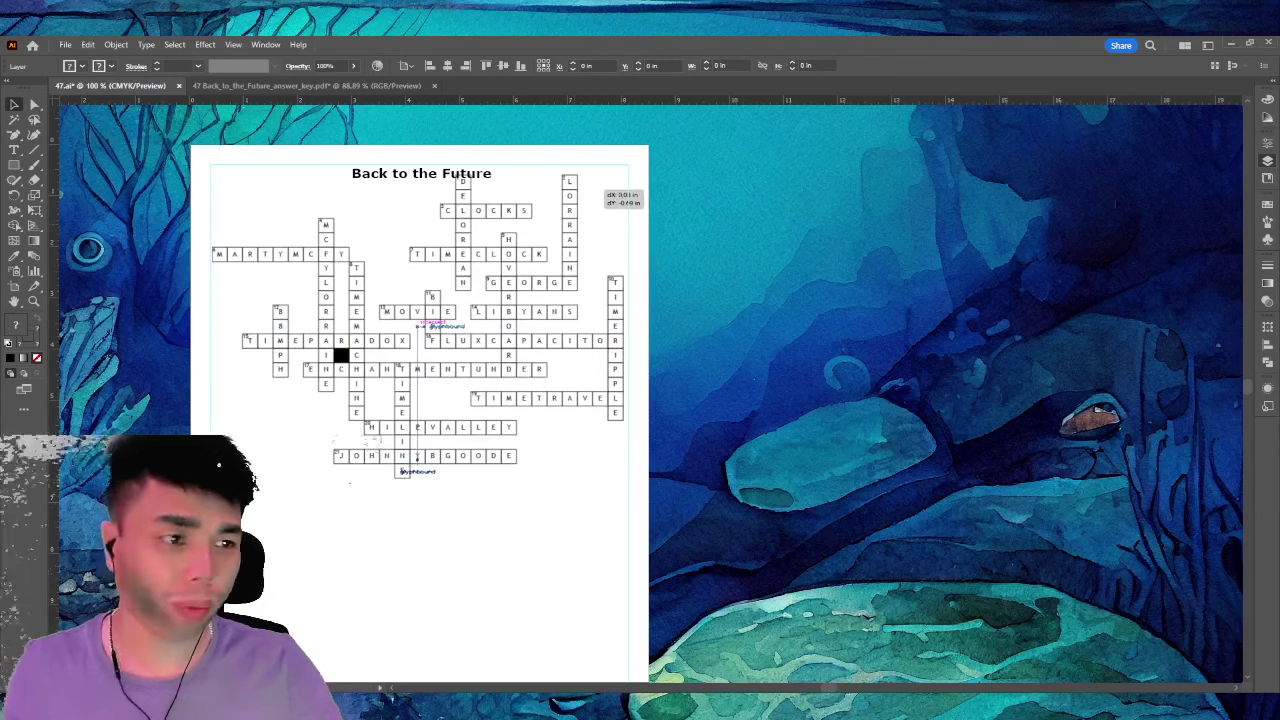
pyautogui.hotkey('ctrl', 'shift', 'a')
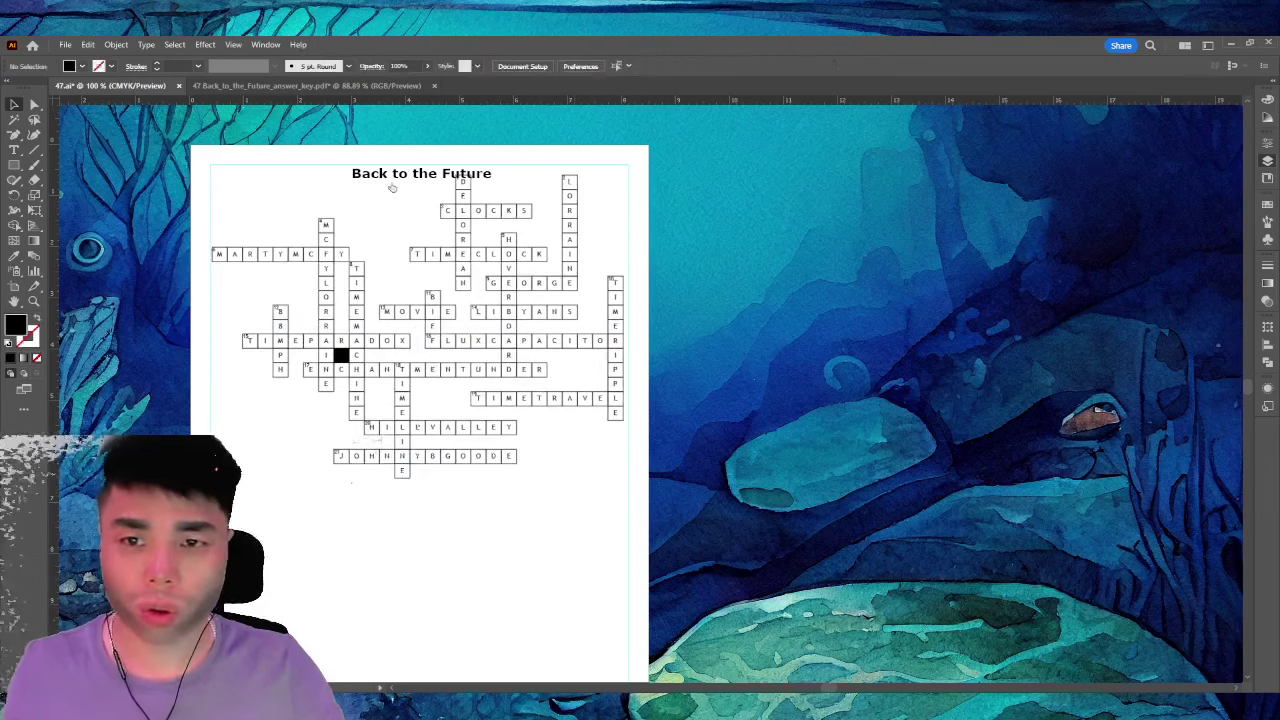
pyautogui.moveTo(432, 180); pyautogui.dragTo(304, 180)
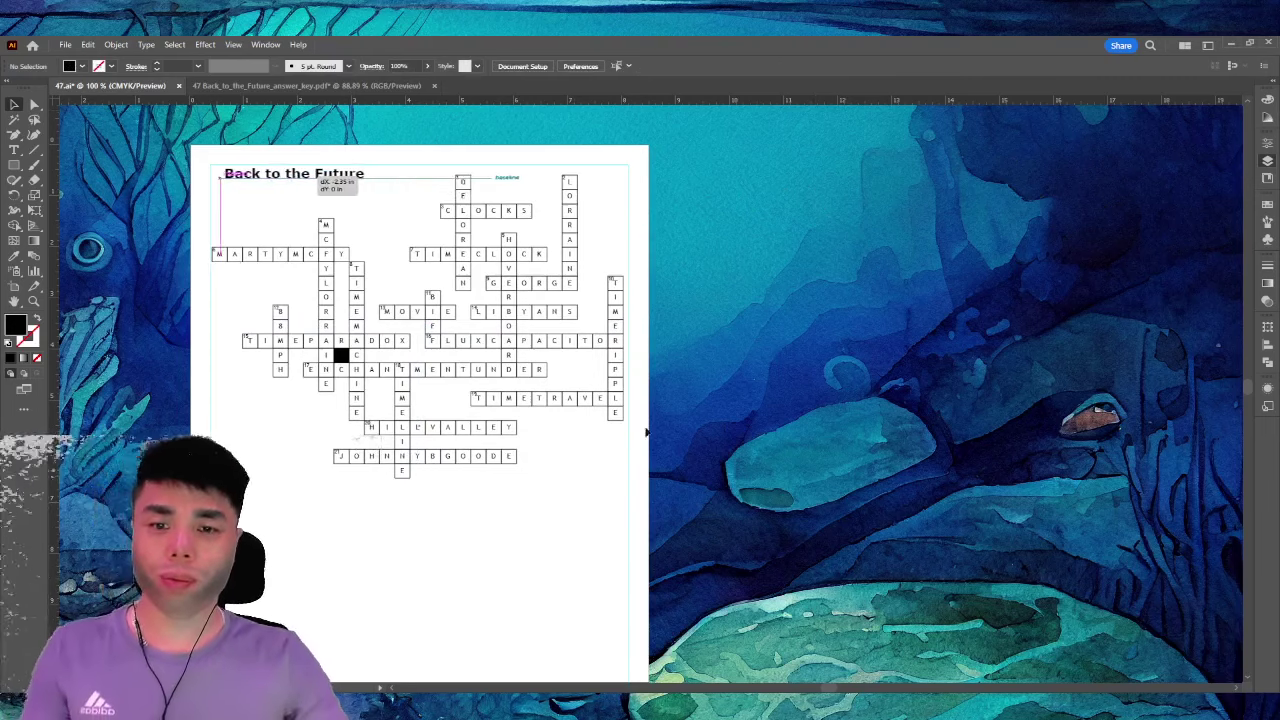
# Select and copy the three clue columns from the answer-key PDF, then return to 47.ai
pyautogui.scroll(-1, 508, 162)
pyautogui.click(300, 85)
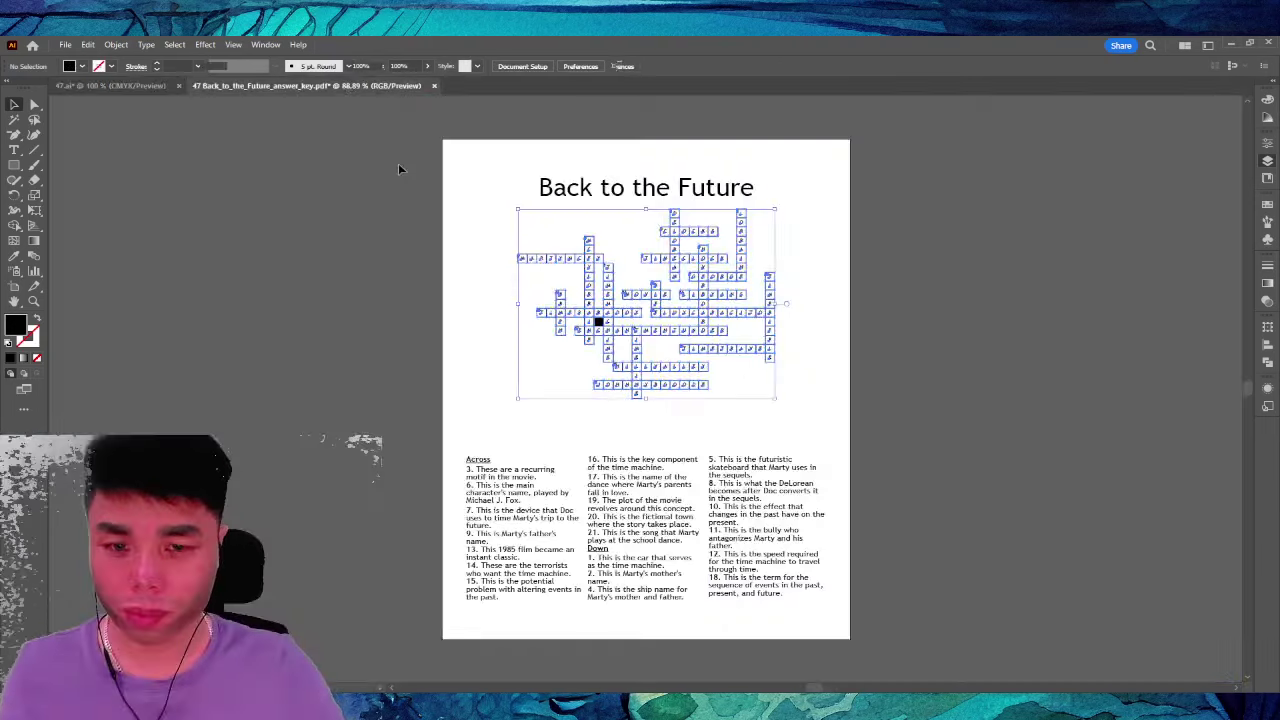
pyautogui.click(513, 510)
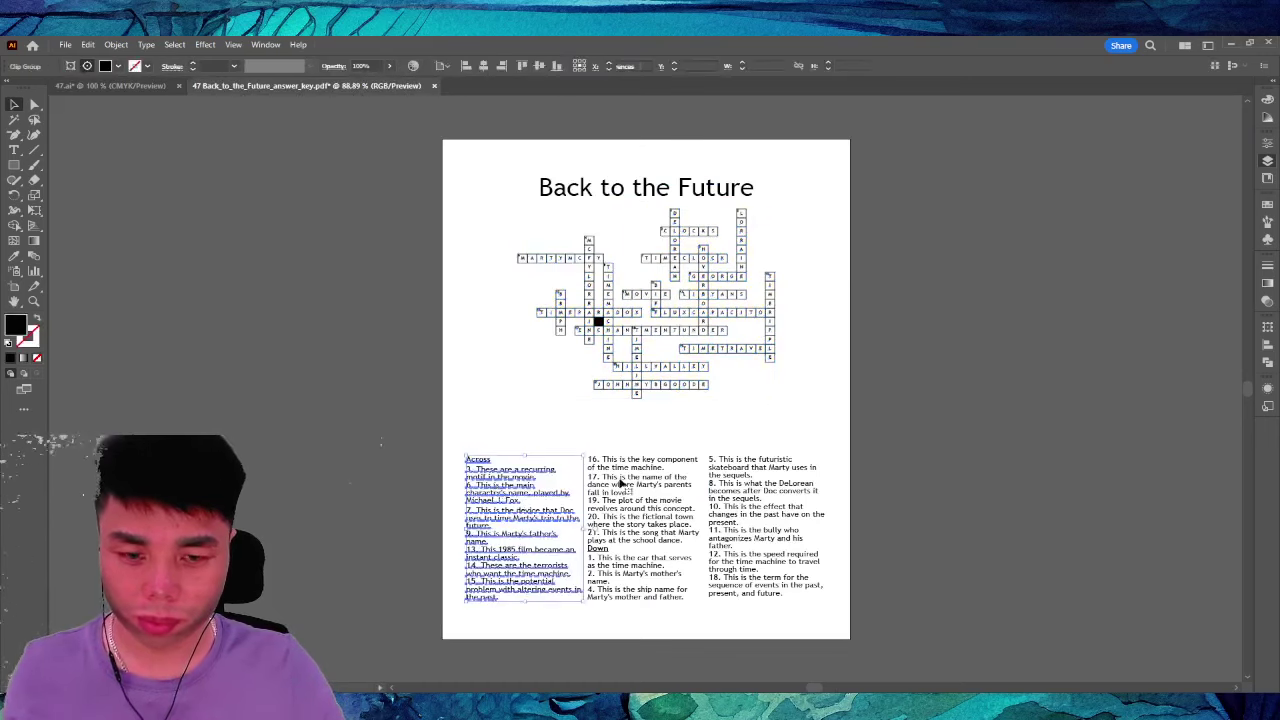
pyautogui.keyDown('shift'); pyautogui.click(623, 486); pyautogui.keyUp('shift')
pyautogui.keyDown('shift'); pyautogui.click(738, 484); pyautogui.keyUp('shift')
pyautogui.hotkey('ctrl', 'h')
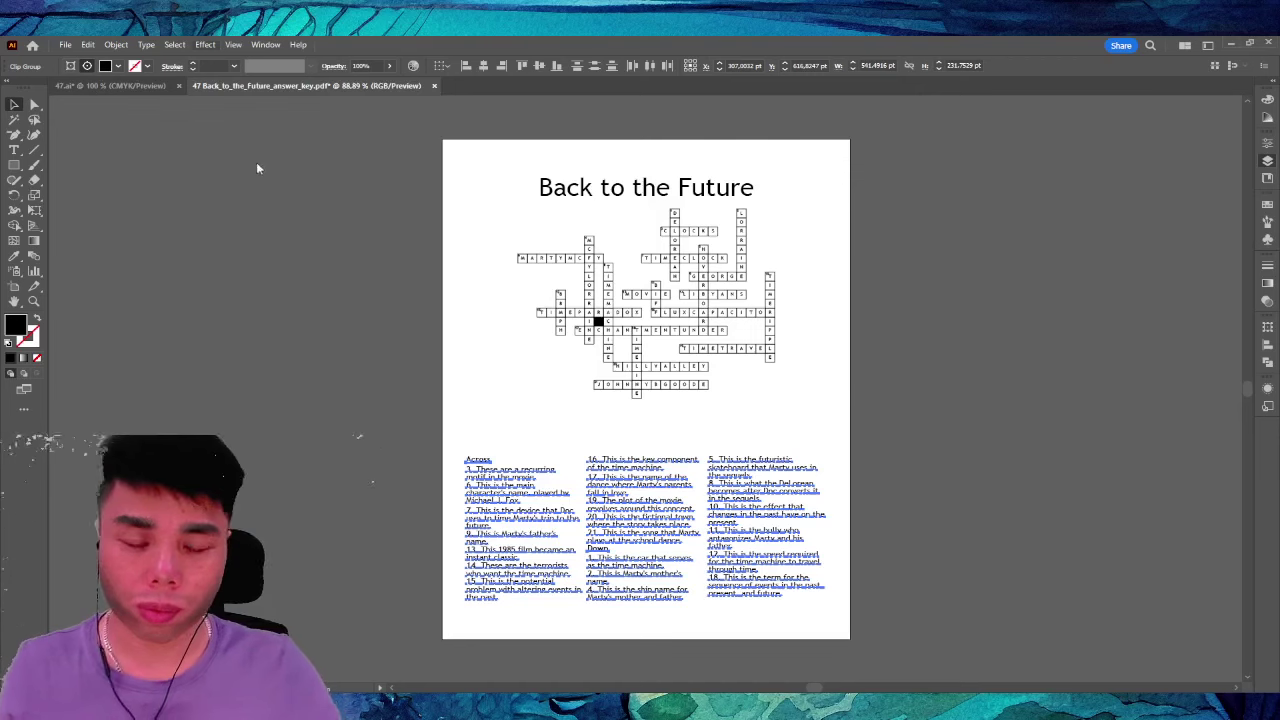
pyautogui.click(150, 86)
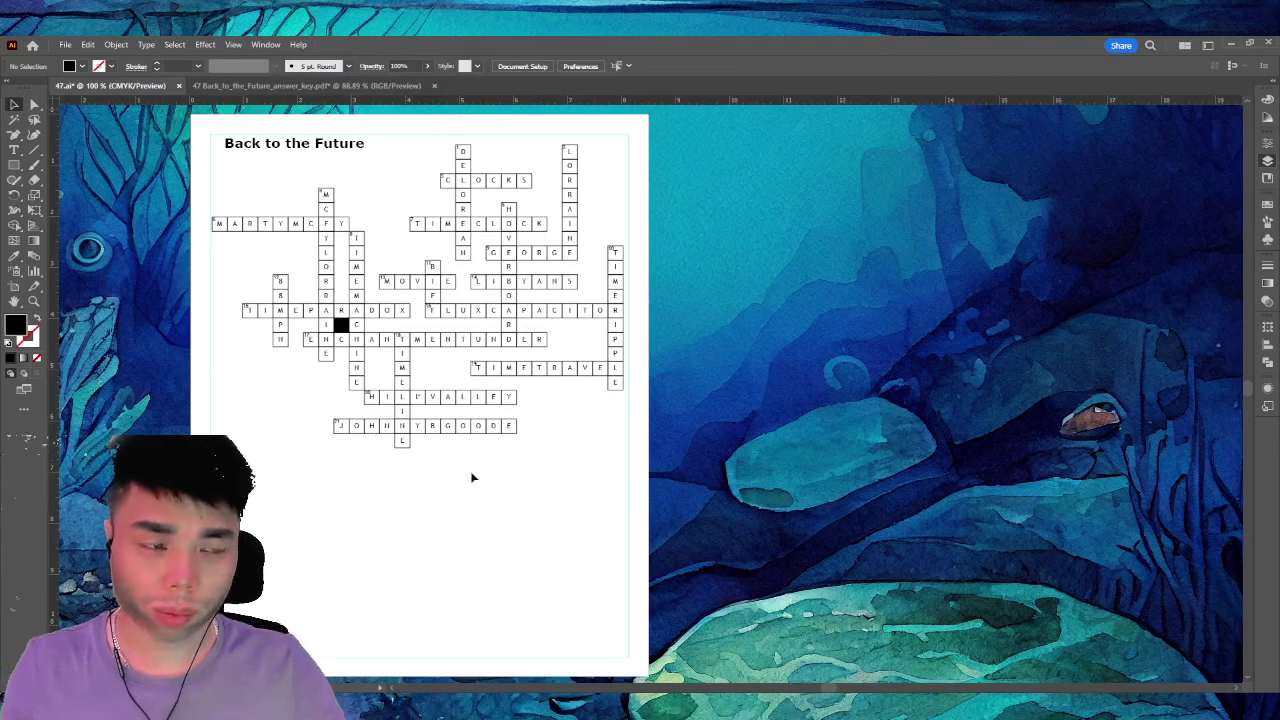
# Paste the three clue columns and position them beneath the crossword grid
pyautogui.scroll(-3, 468, 468)
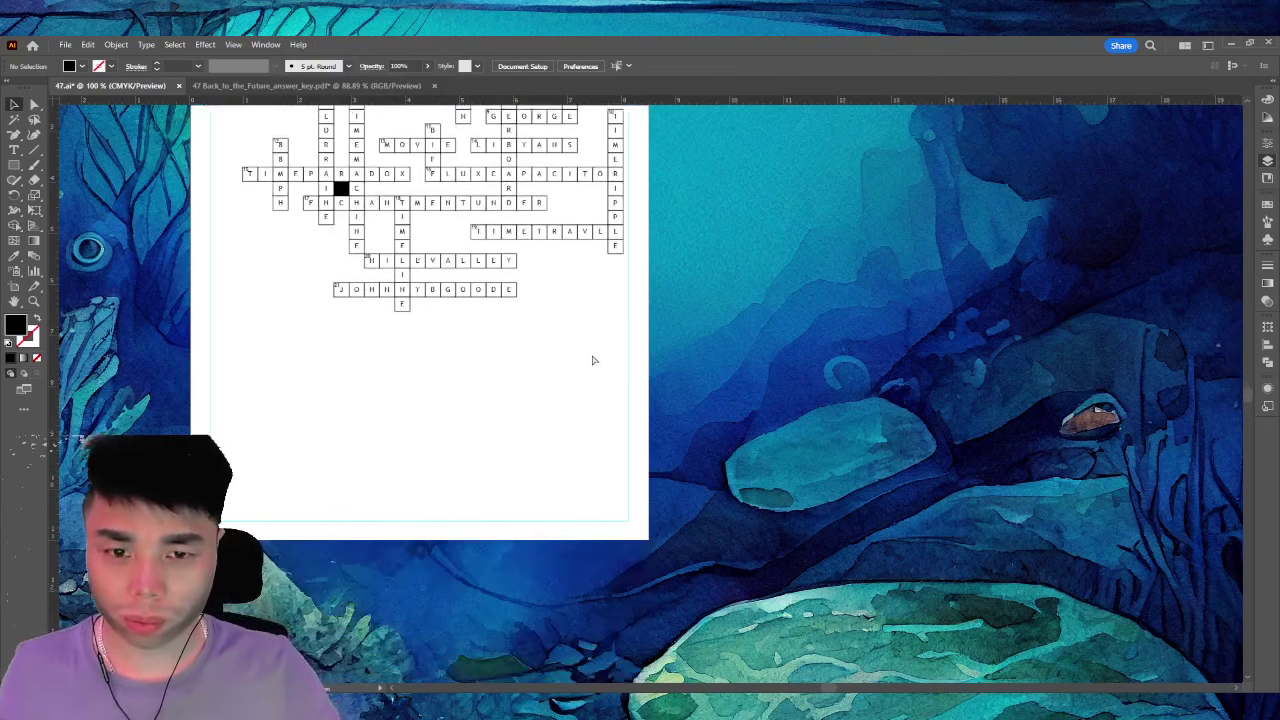
pyautogui.hotkey('ctrl', 'v')
pyautogui.moveTo(506, 331); pyautogui.dragTo(274, 358)
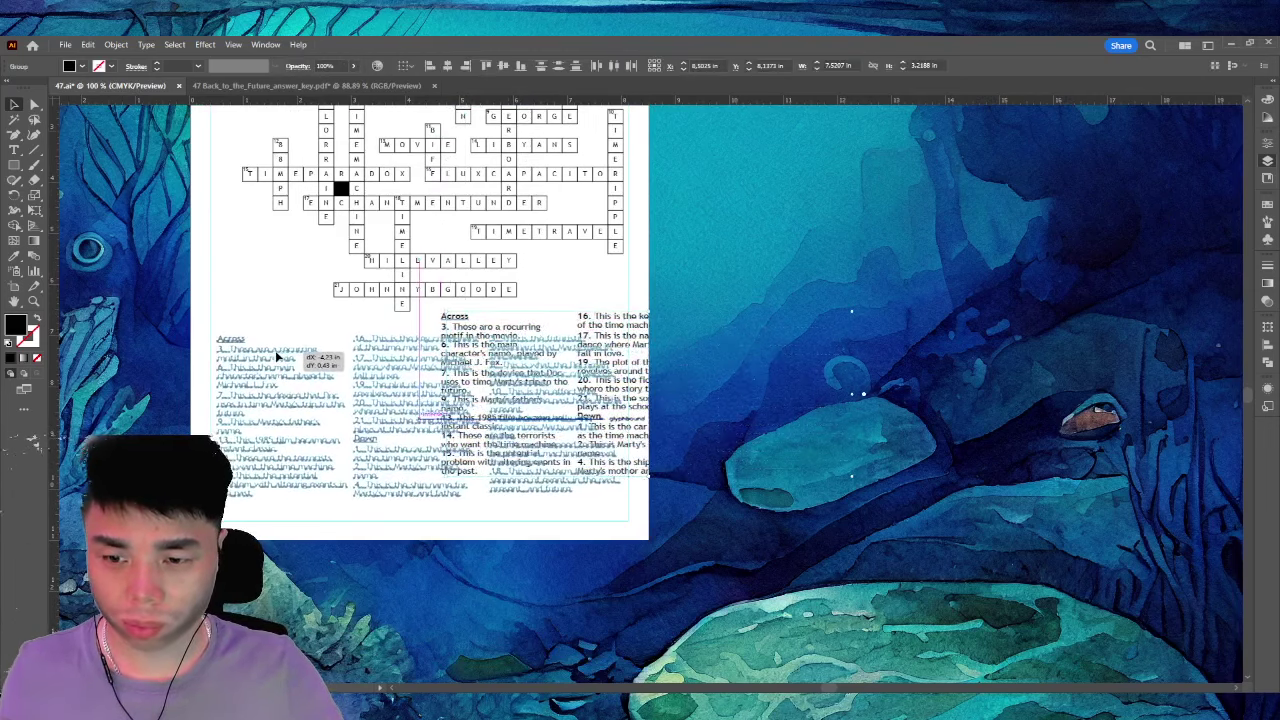
pyautogui.moveTo(274, 359); pyautogui.dragTo(274, 370)
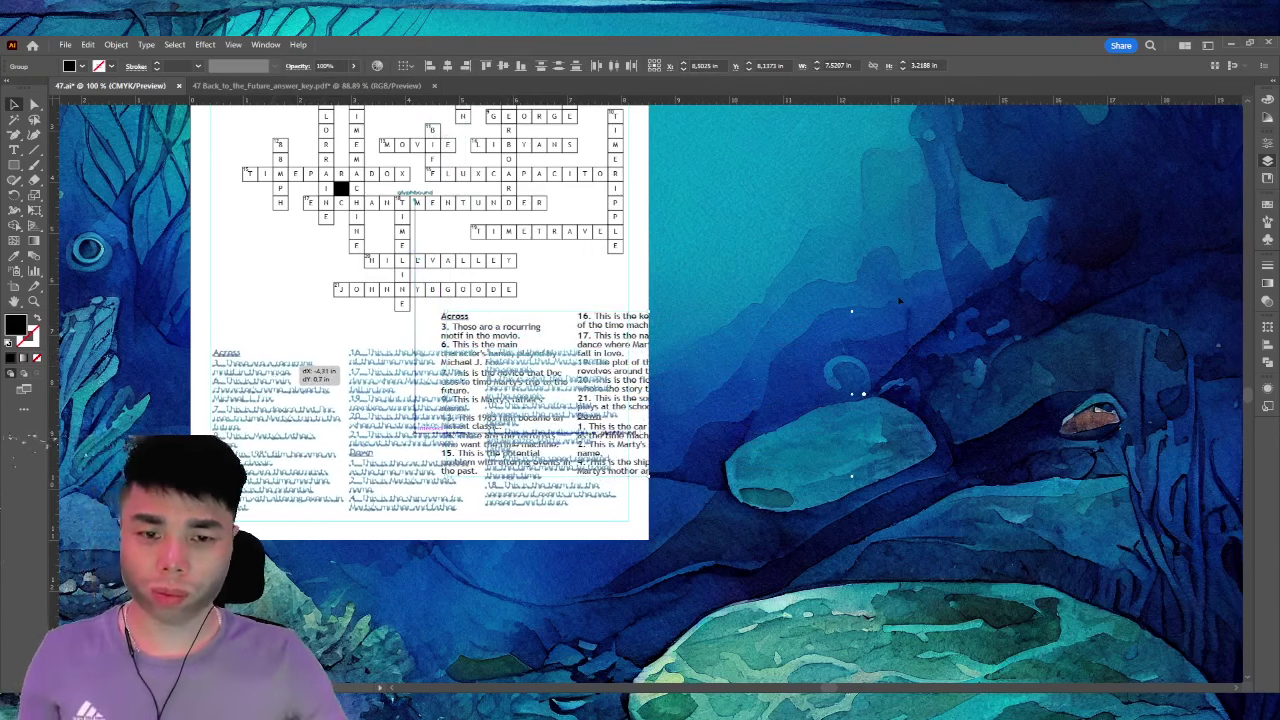
pyautogui.moveTo(274, 370); pyautogui.dragTo(274, 370)
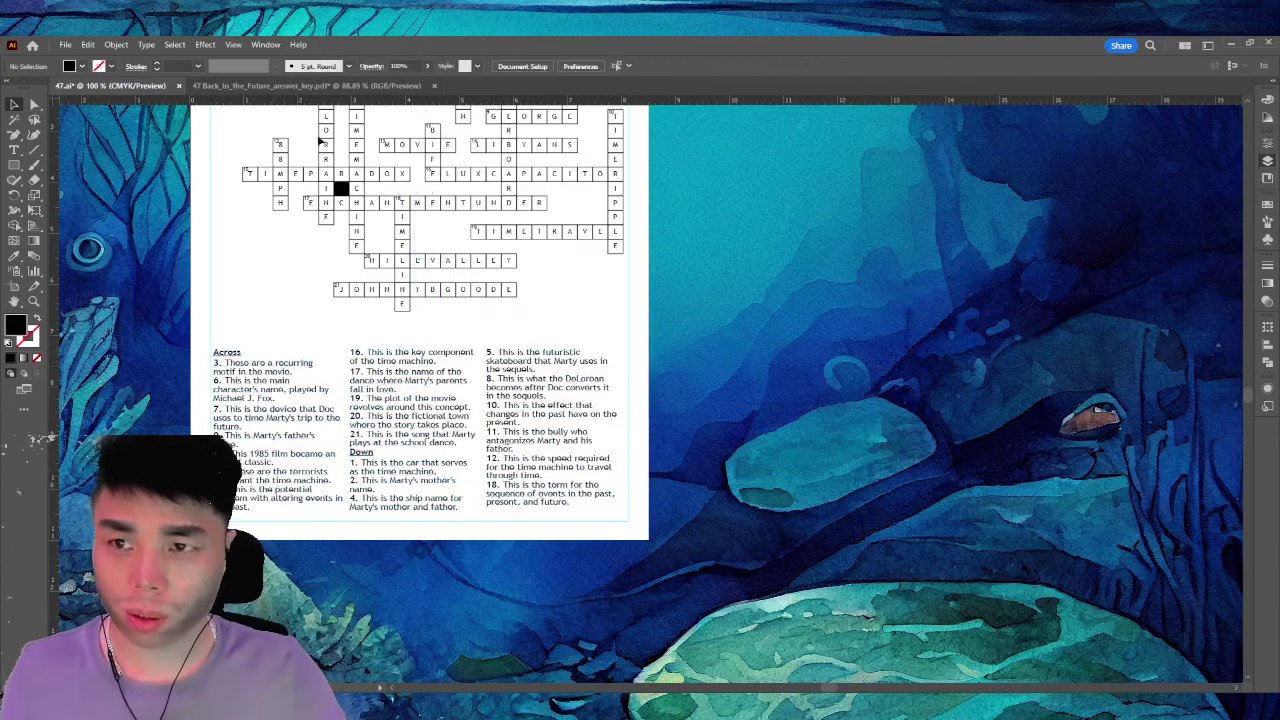
pyautogui.click(380, 86)
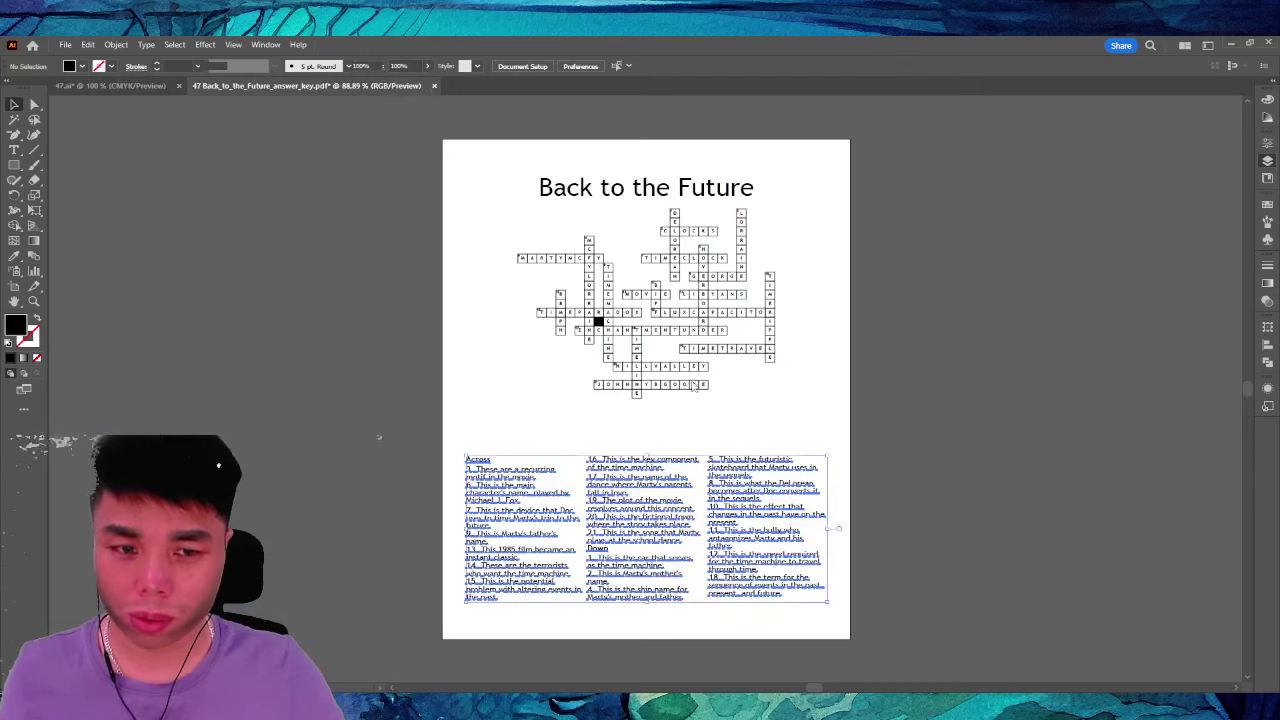
pyautogui.click(698, 390)
# Close the answer-key PDF so only 47.ai remains open
pyautogui.hotkey('ctrl', 'w')
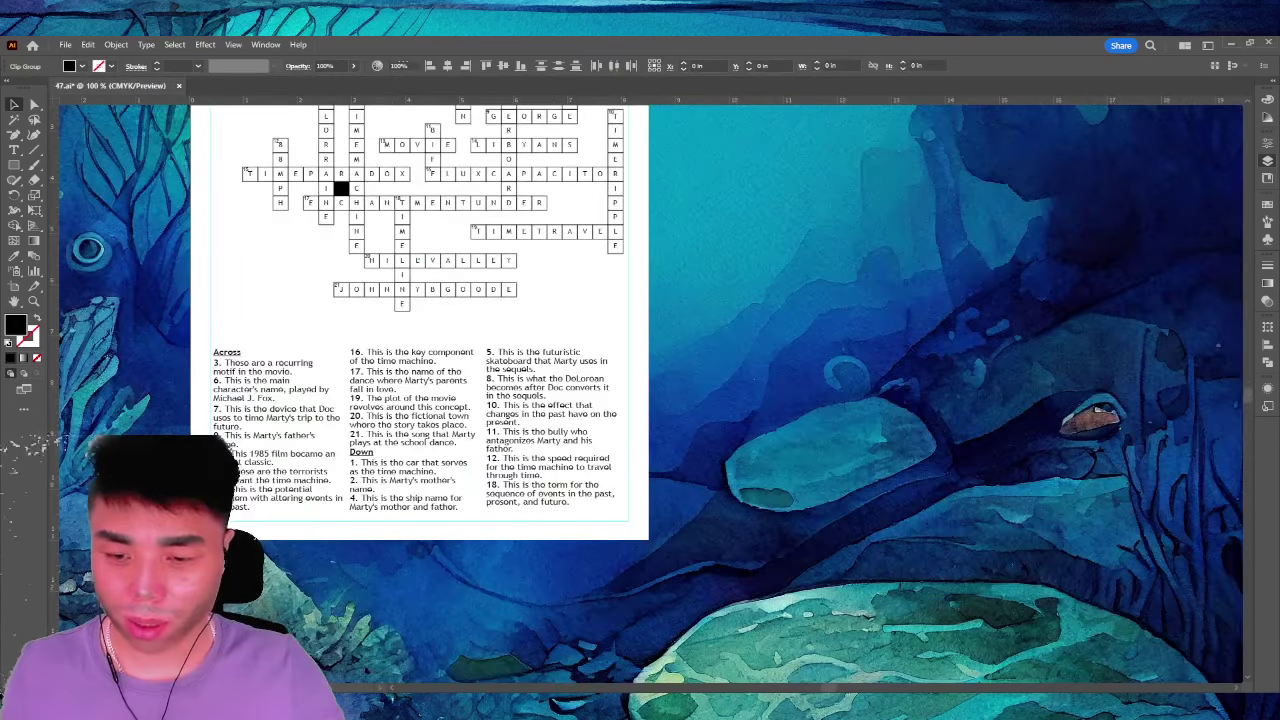